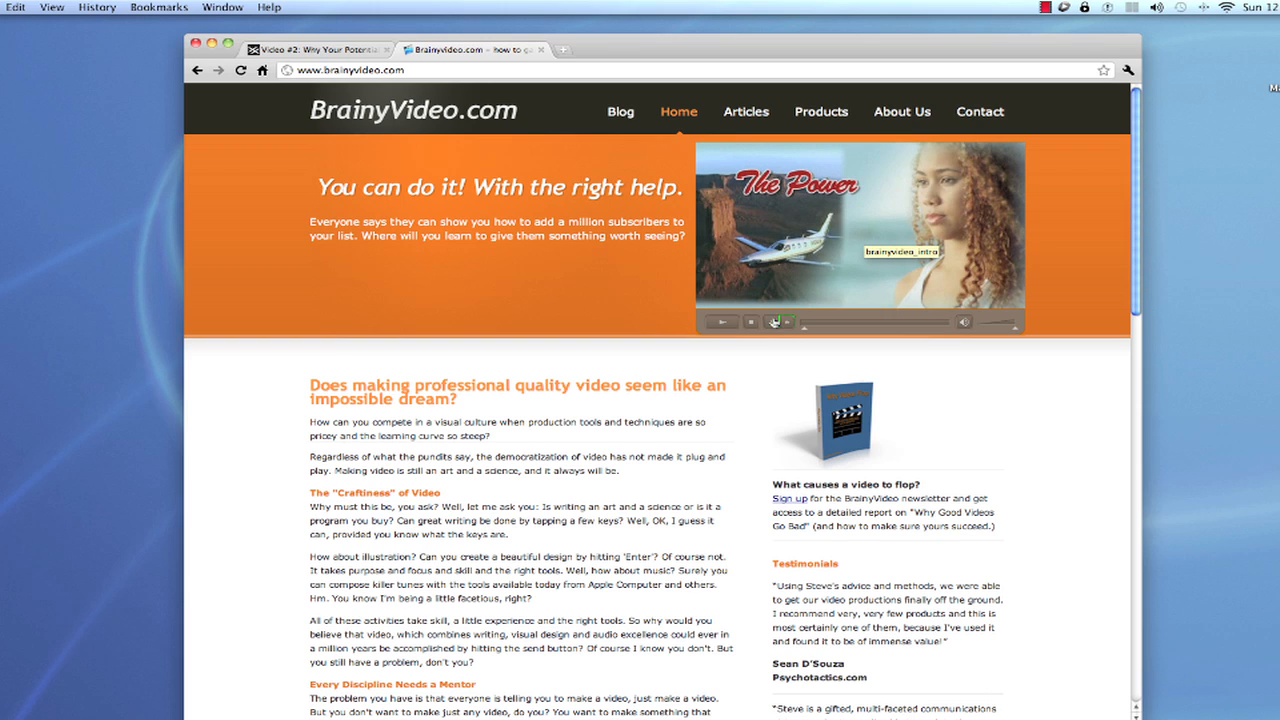
Play a stretch of the intro video on the BrainyVideo.com home page and pause it
{"action": "left_click", "coordinate": [720, 323]}
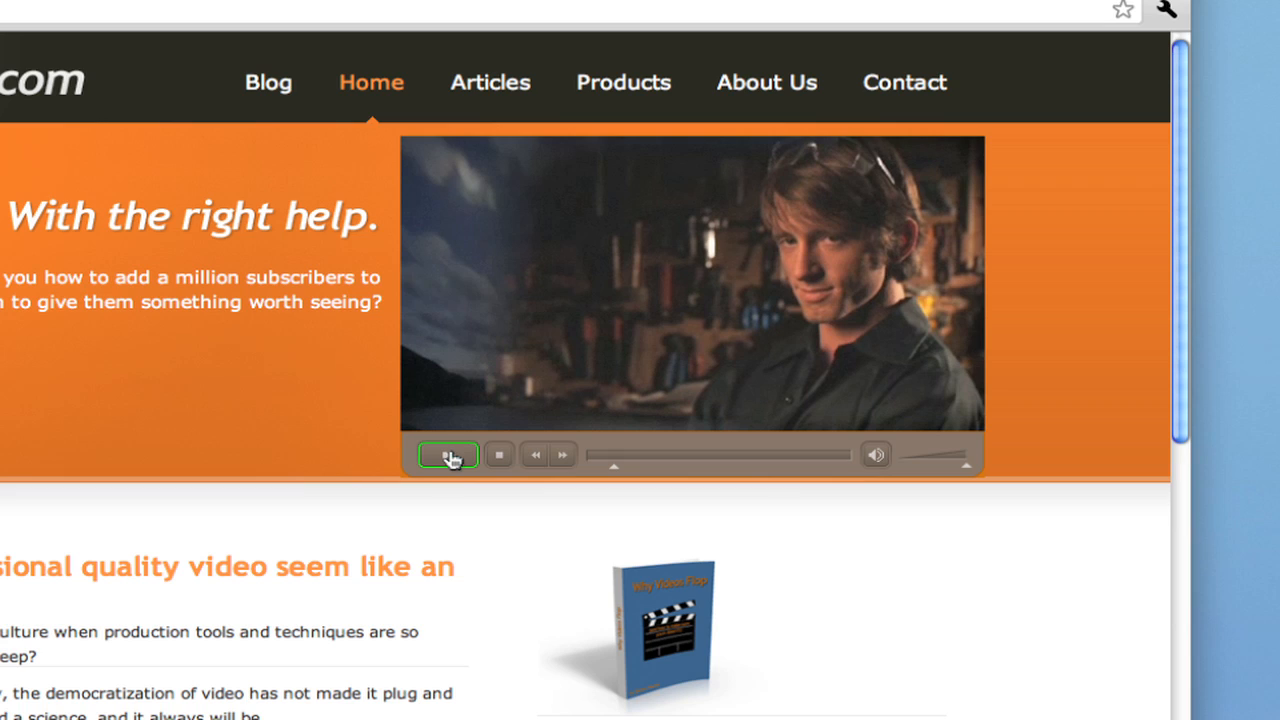
{"action": "left_click", "coordinate": [451, 458]}
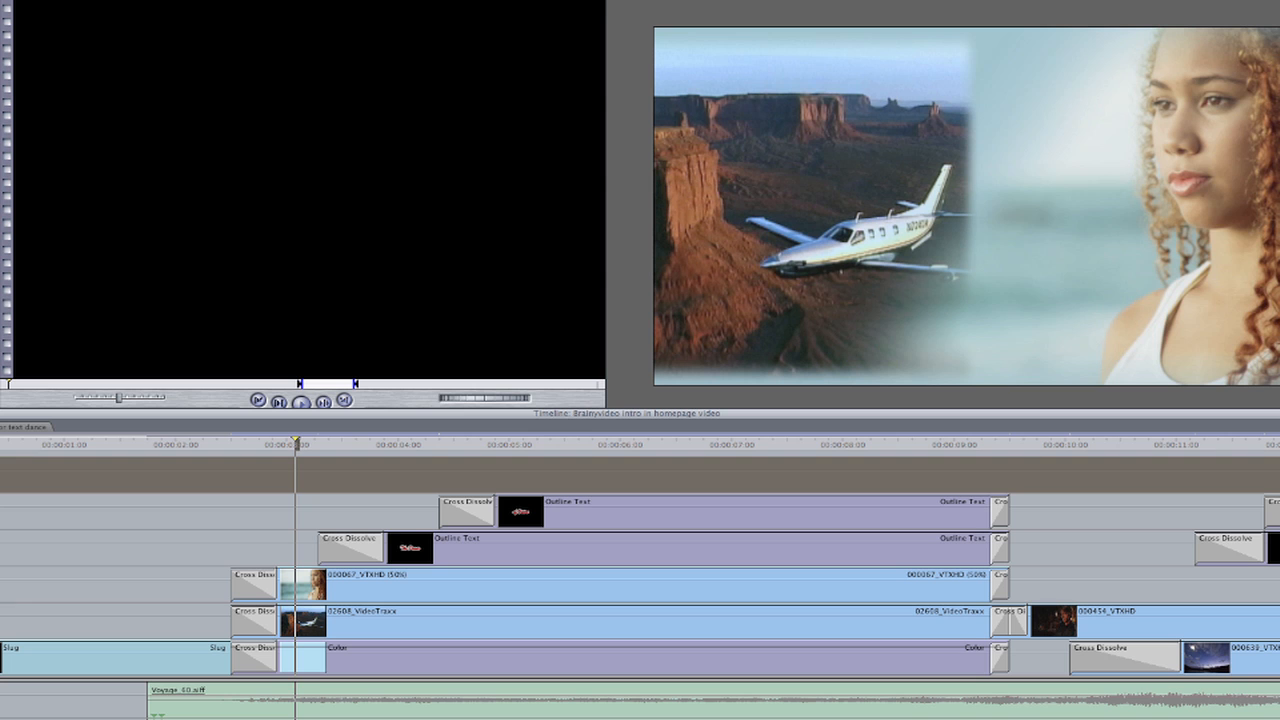
In Final Cut Pro, play the Brainyvideo intro sequence from 00:00:02:09 into the man's shot and scrub back to about nine seconds
{"action": "left_click", "coordinate": [298, 526]}
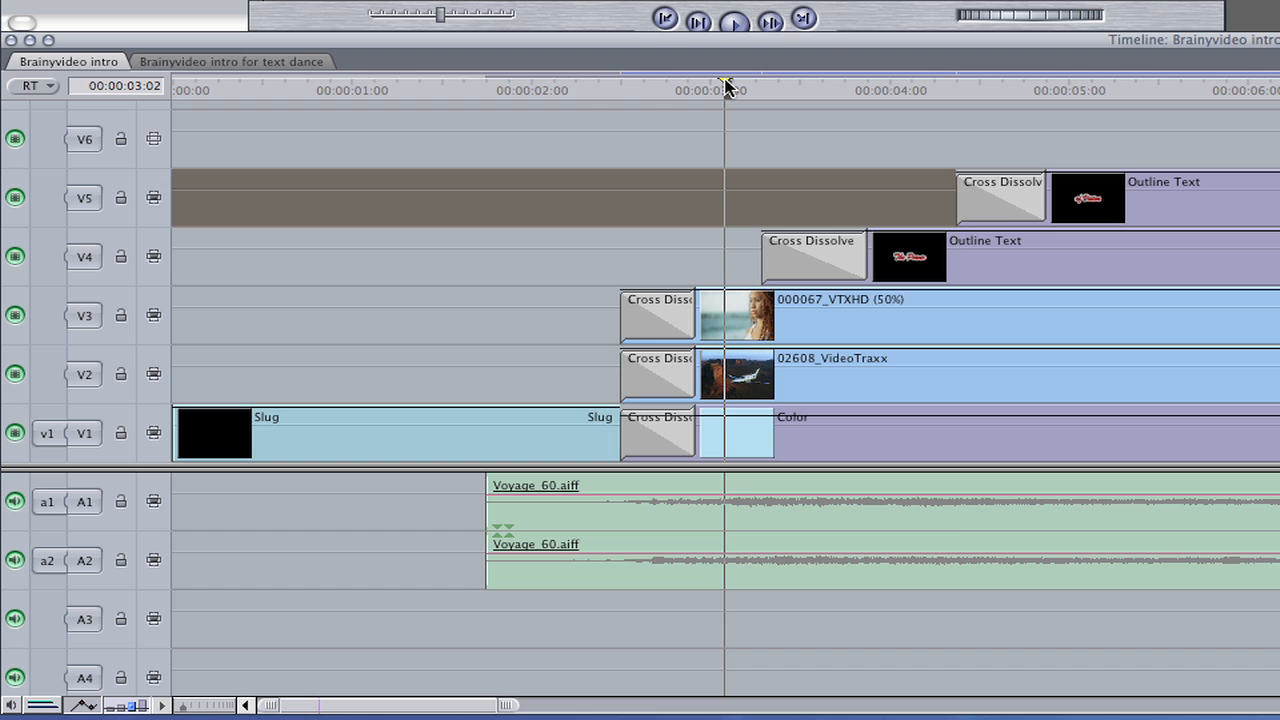
{"action": "left_click", "coordinate": [597, 88]}
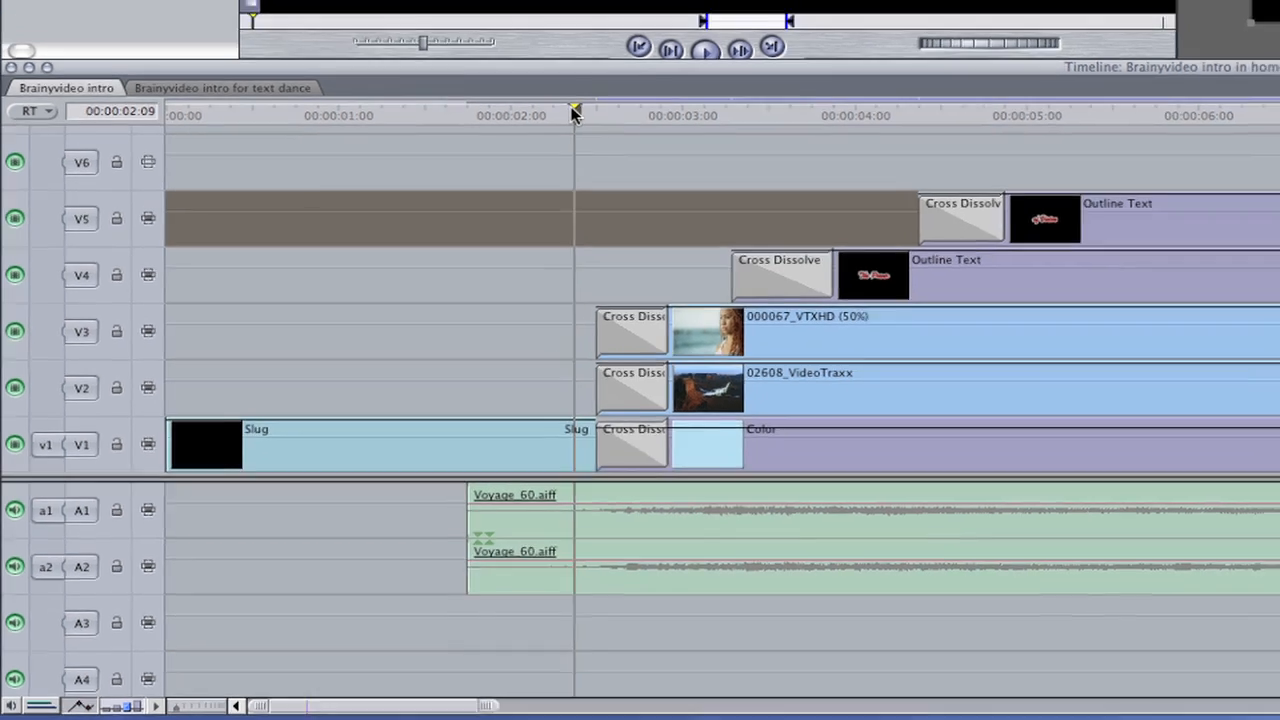
{"action": "key", "text": "space"}
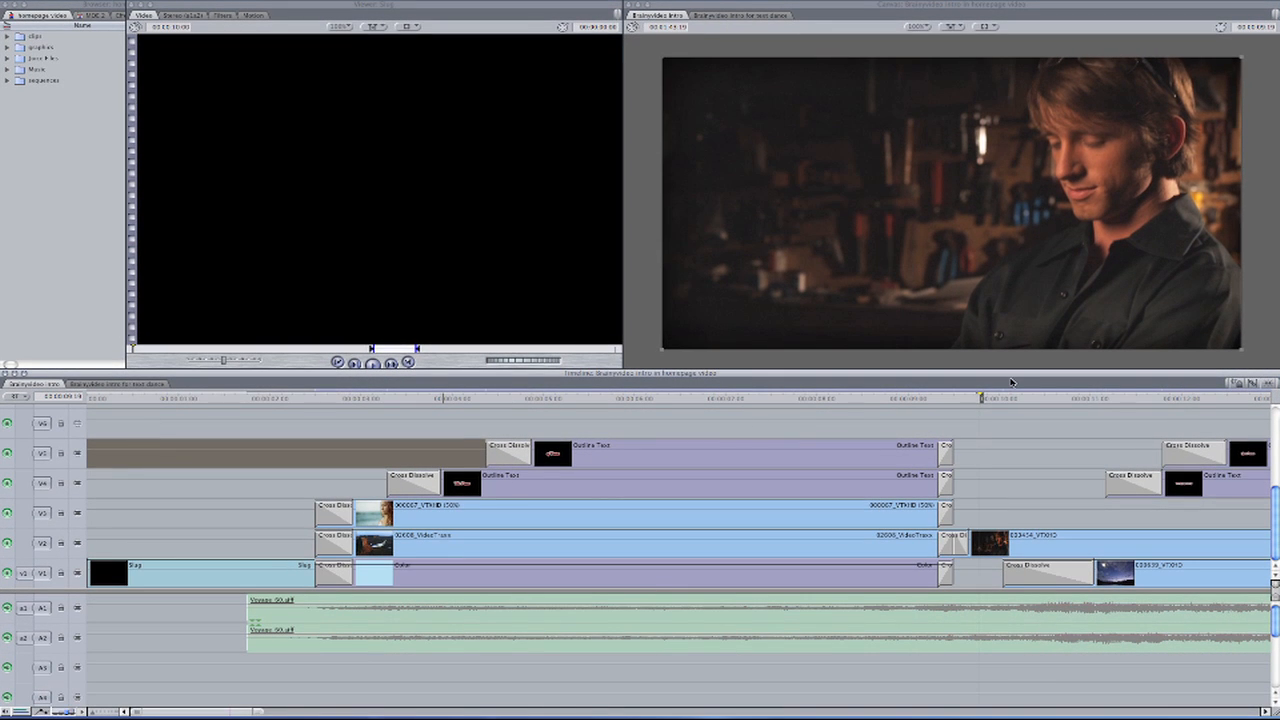
{"action": "left_click_drag", "start_coordinate": [981, 397], "coordinate": [984, 397]}
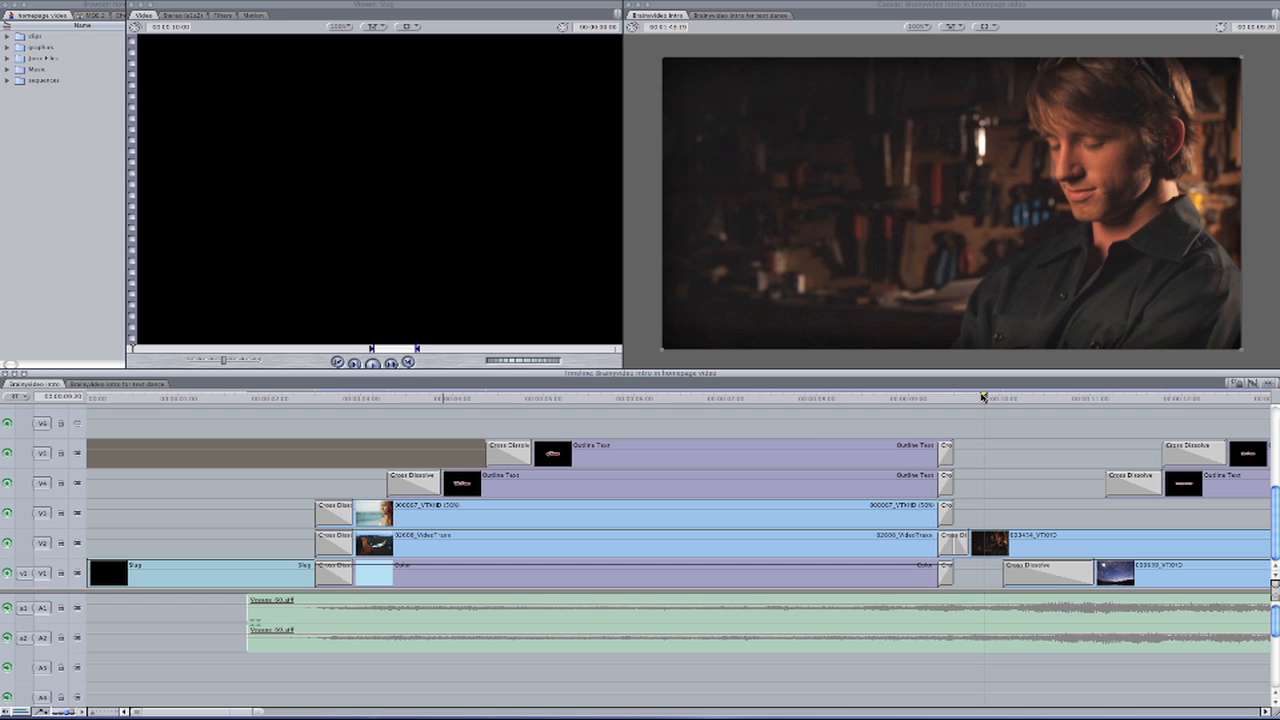
{"action": "left_click_drag", "start_coordinate": [984, 397], "coordinate": [919, 399]}
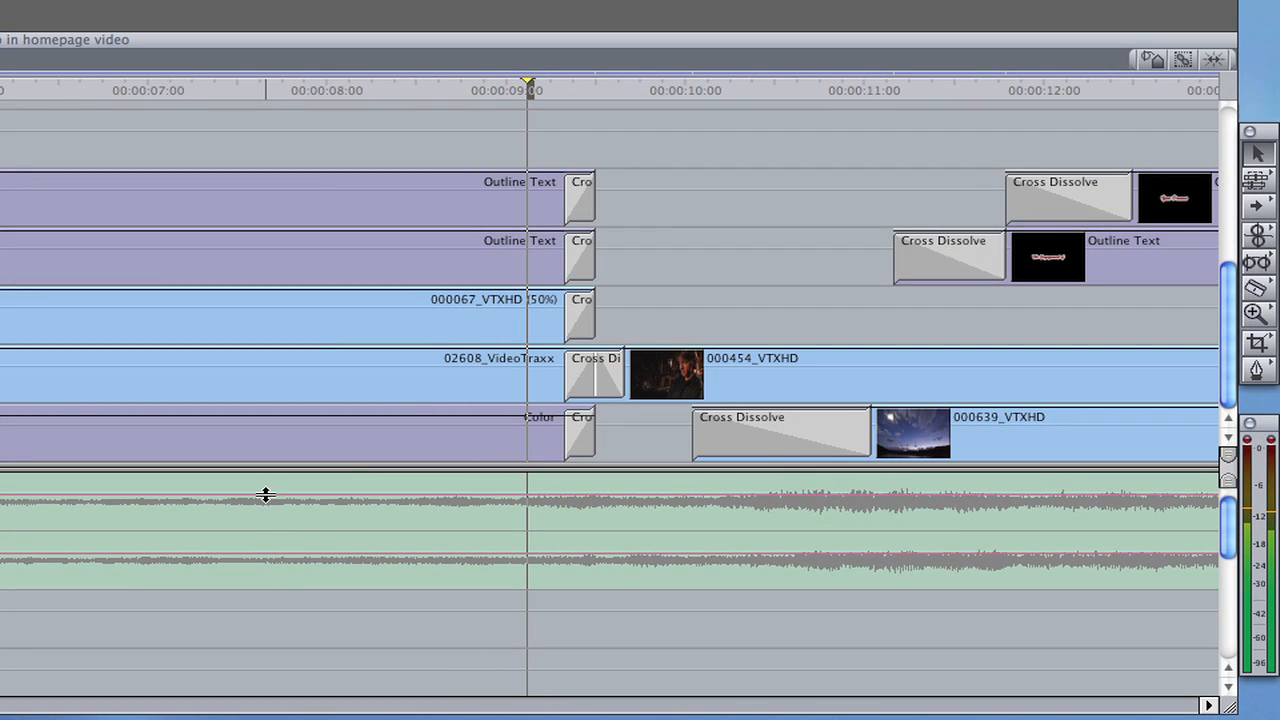
Lower the Voyage_60.aiff soundtrack to silence in the Brainyvideo intro sequence and play the title section from 00:00:05:07
{"action": "left_click_drag", "start_coordinate": [265, 495], "coordinate": [265, 549]}
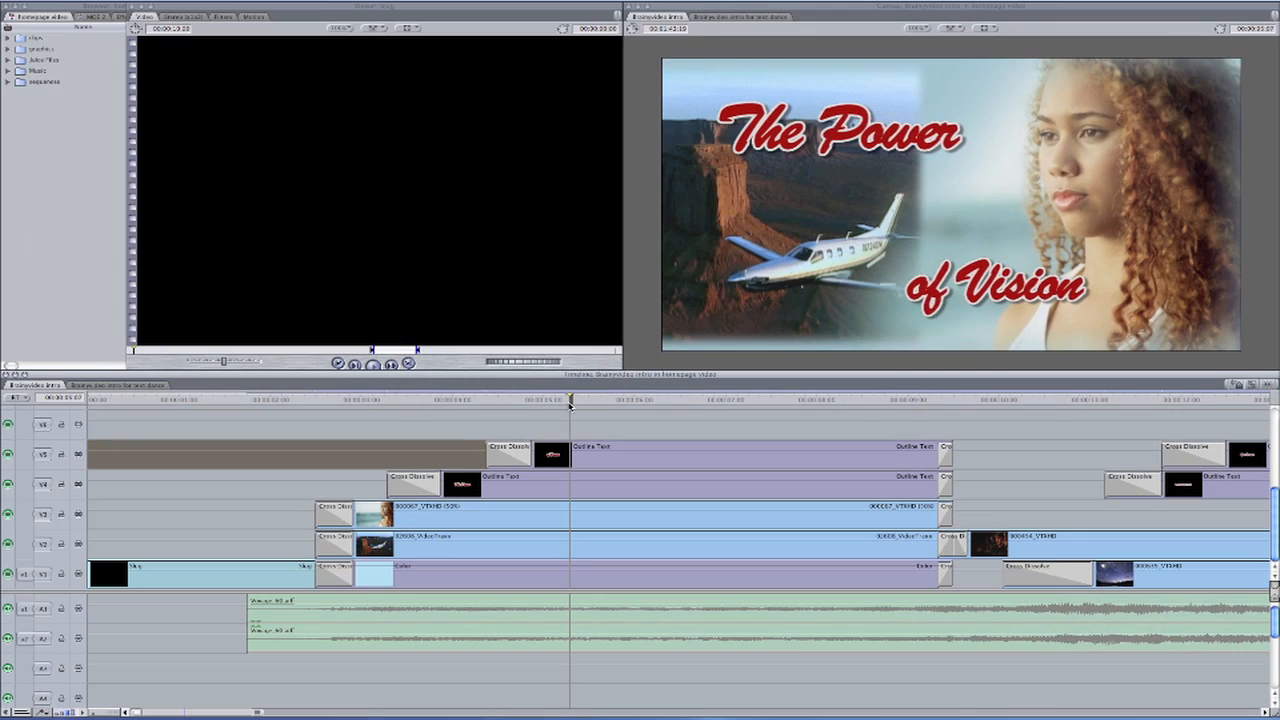
{"action": "key", "text": "space"}
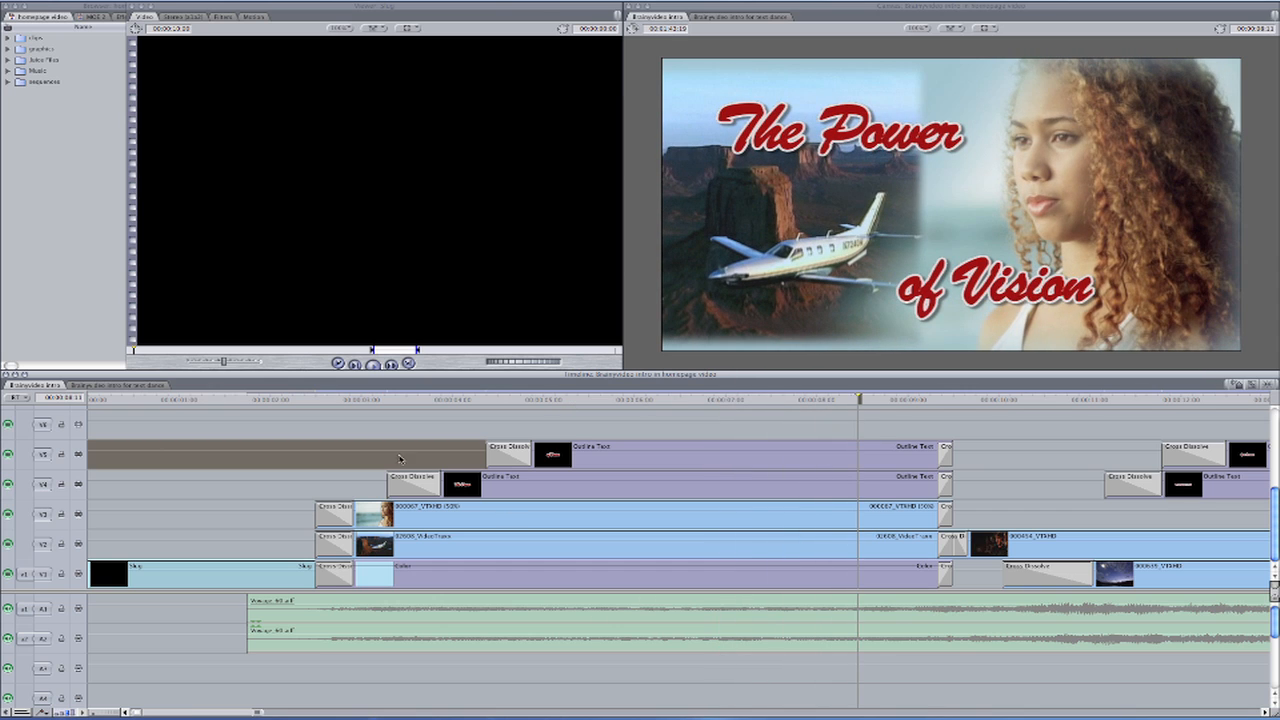
Open the Brainyvideo intro for text dance sequence and lower its Voyage_60.aiff soundtrack to -inf dB
{"action": "left_click", "coordinate": [125, 386]}
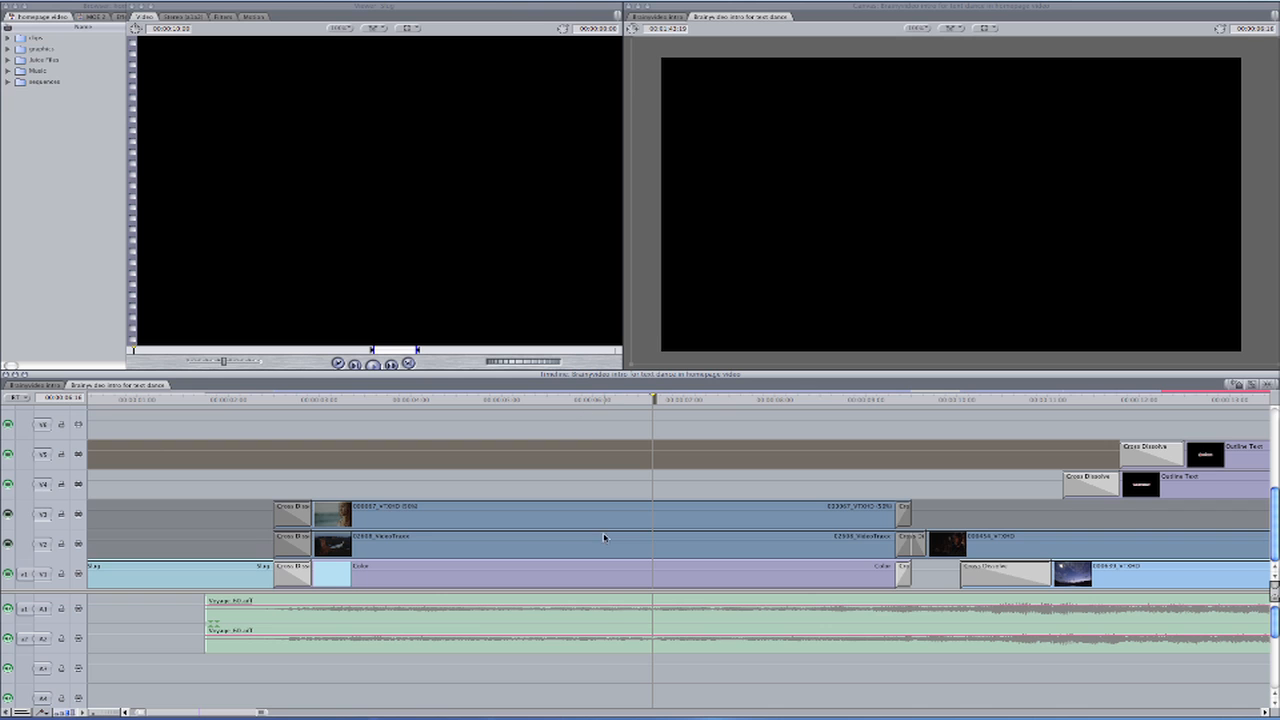
{"action": "left_click_drag", "start_coordinate": [621, 604], "coordinate": [621, 627]}
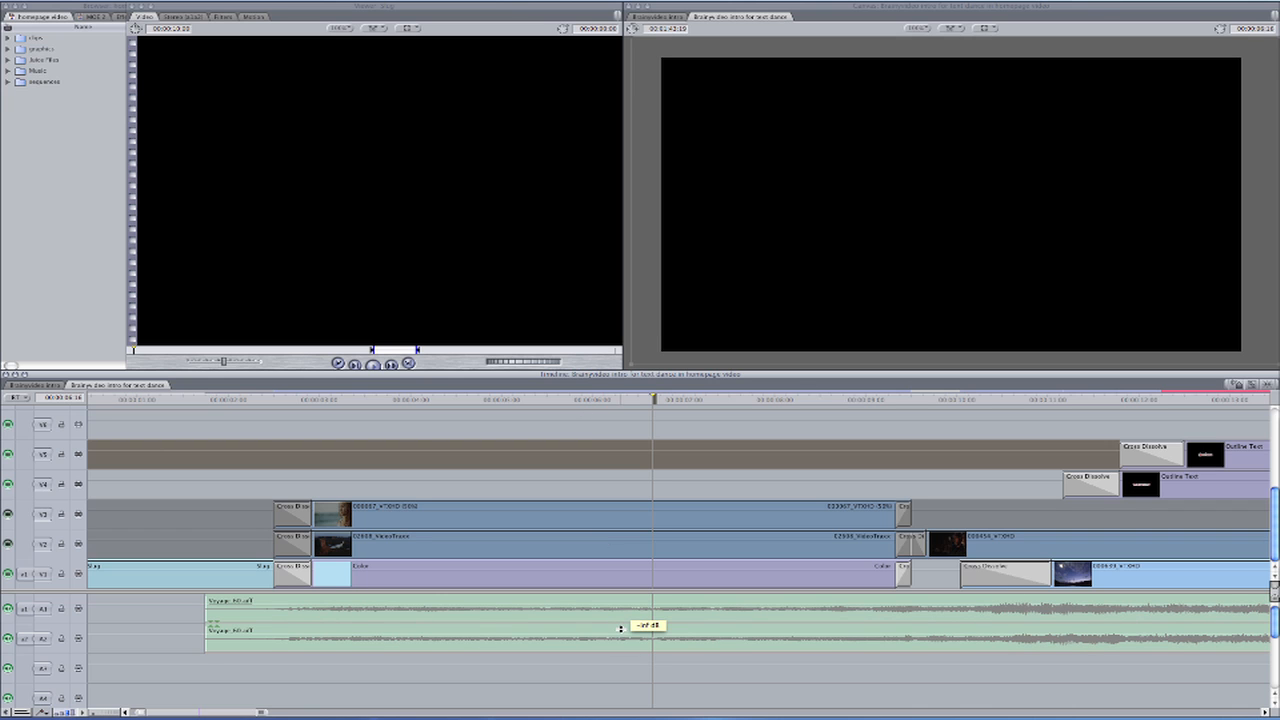
Examine the stacked 000067_VTXHD, 02608_VideoTraxx and Color clips one after another just past three seconds
{"action": "left_click", "coordinate": [332, 399]}
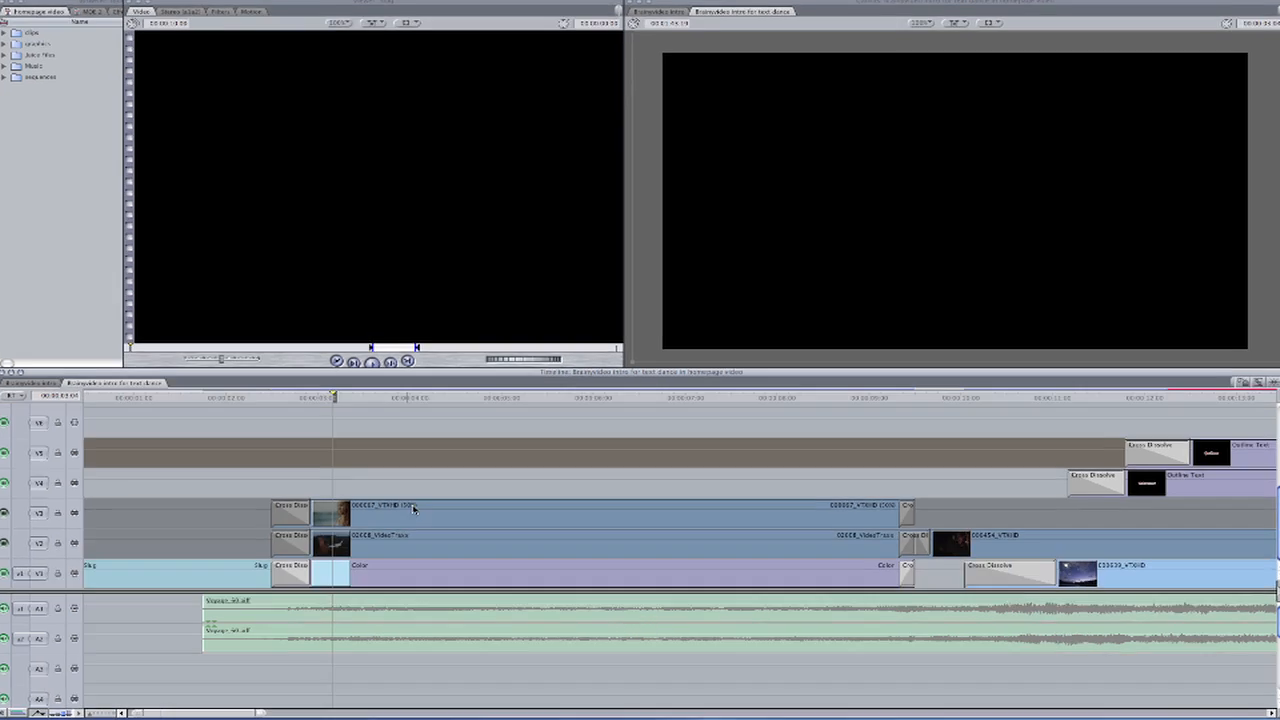
{"action": "left_click", "coordinate": [411, 514]}
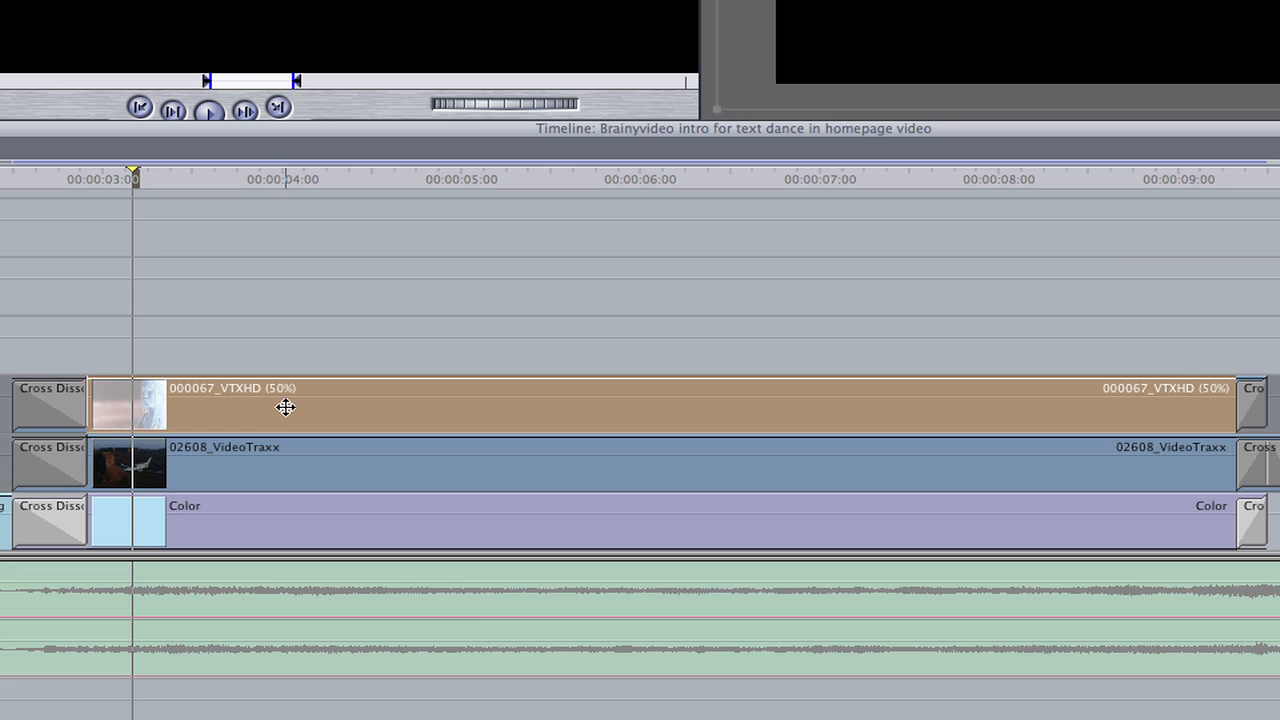
{"action": "left_click", "coordinate": [307, 453]}
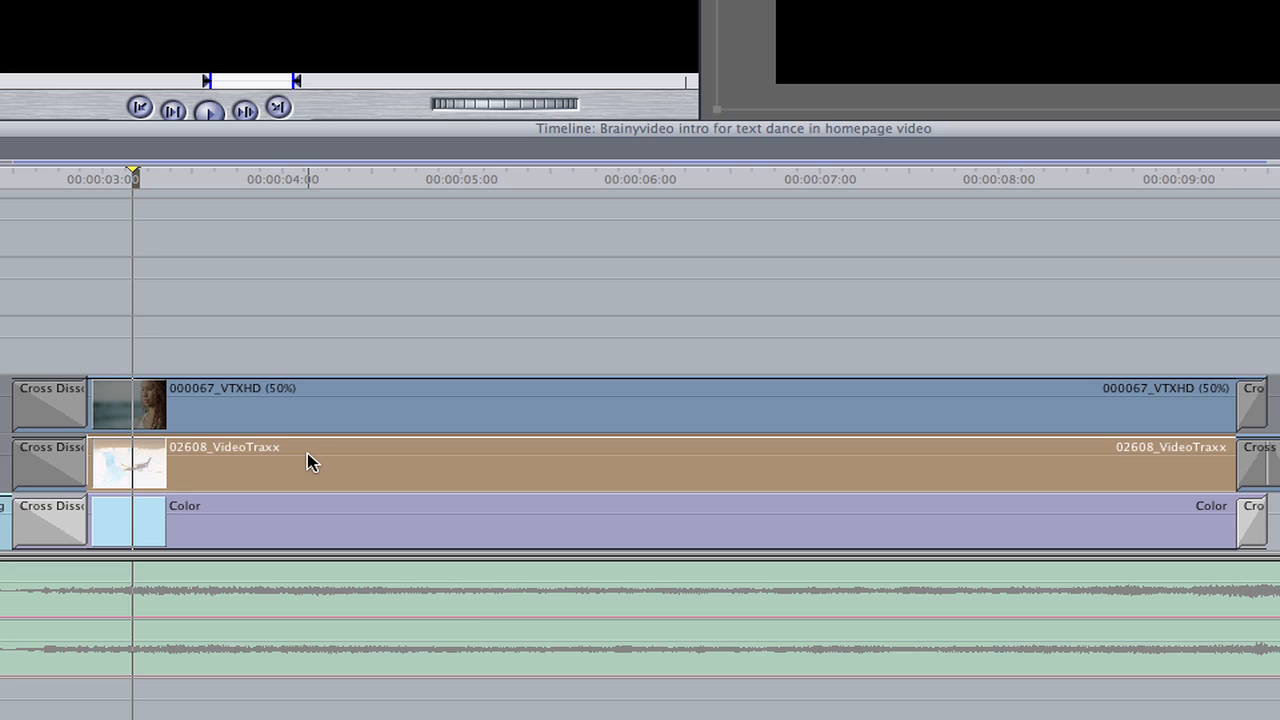
{"action": "left_click", "coordinate": [369, 512]}
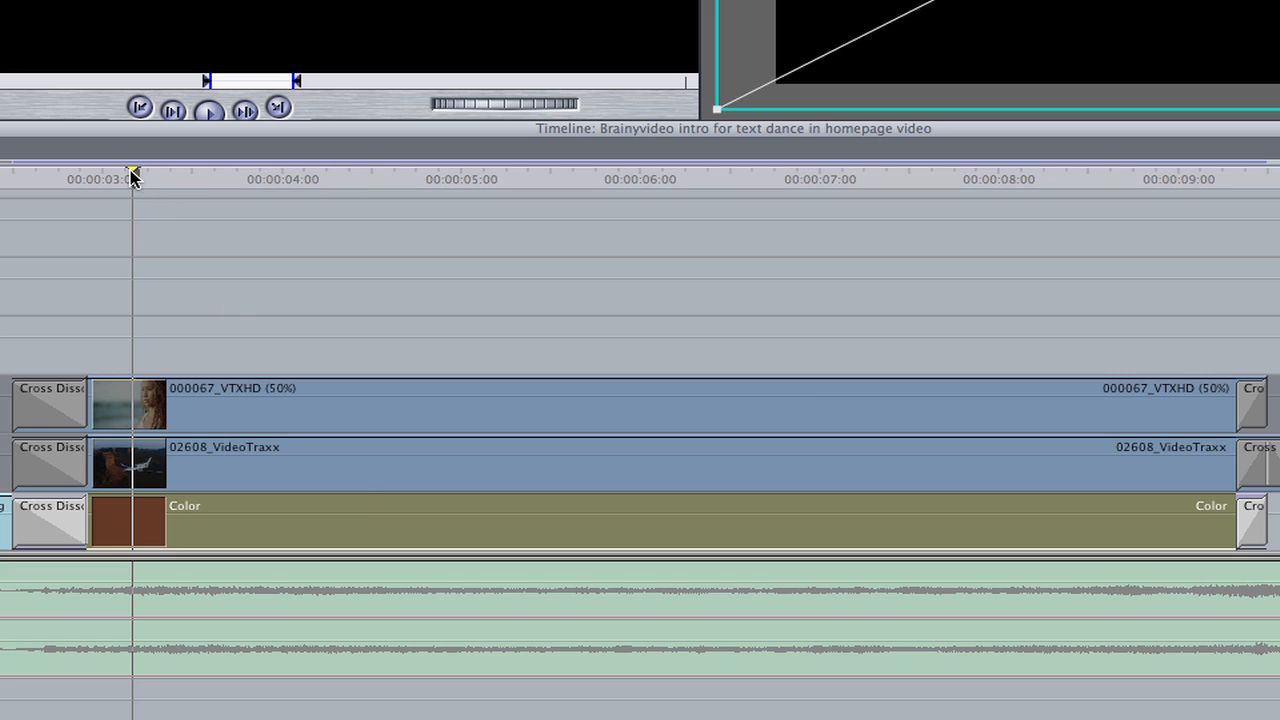
{"action": "left_click", "coordinate": [183, 177]}
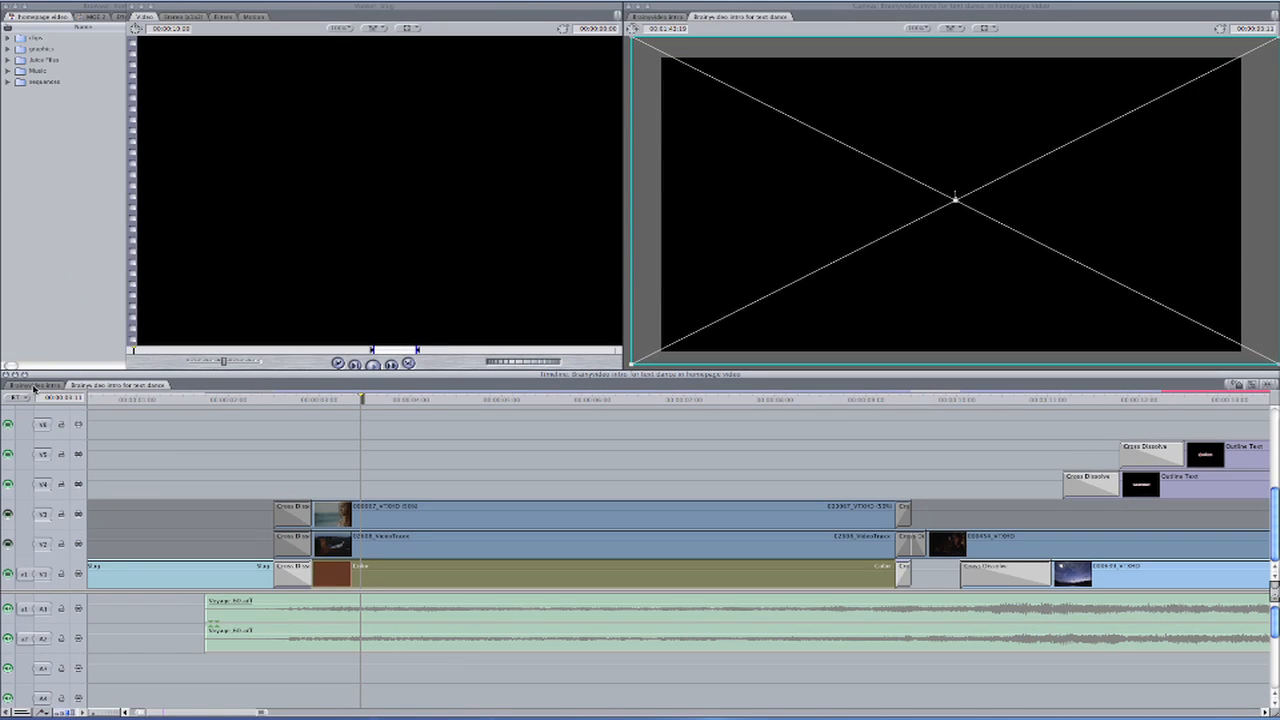
Return to the Brainyvideo intro sequence and review the opening cross dissolves from the slug into the layered clips
{"action": "left_click", "coordinate": [34, 386]}
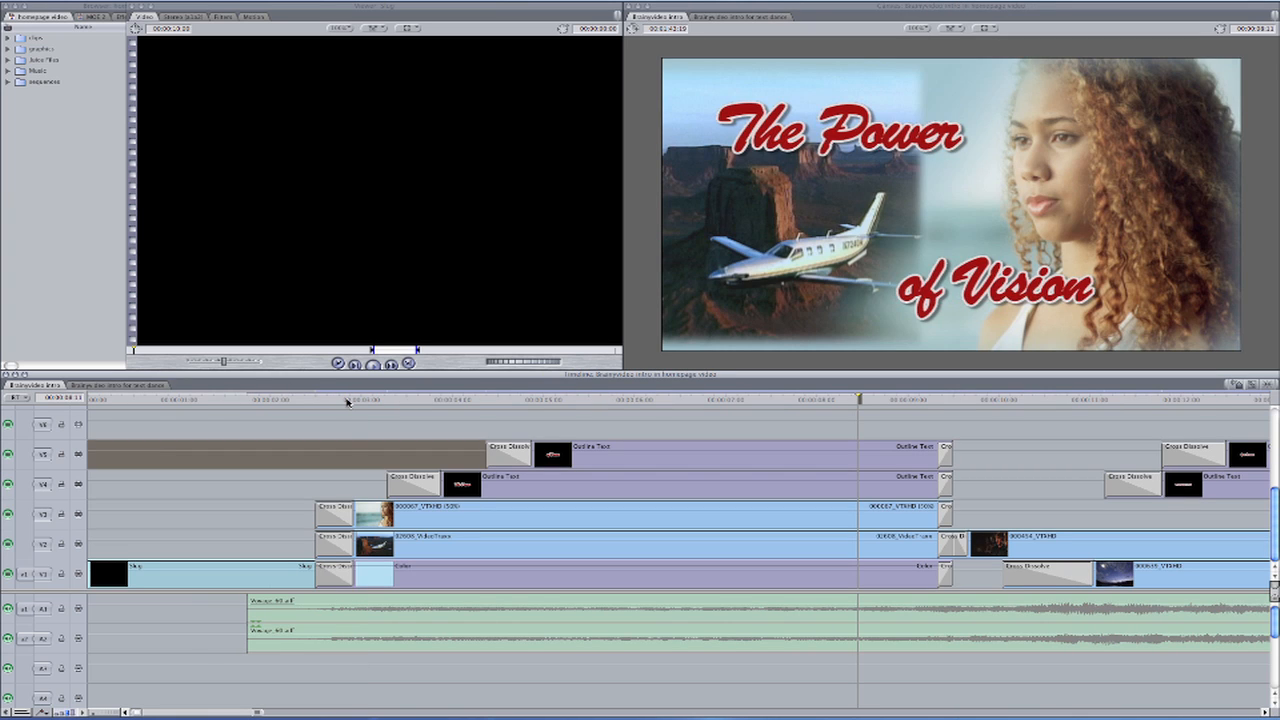
{"action": "mouse_move", "coordinate": [347, 401]}
{"action": "left_mouse_down"}
{"action": "mouse_move", "coordinate": [316, 401]}
{"action": "mouse_move", "coordinate": [350, 401]}
{"action": "mouse_move", "coordinate": [331, 401]}
{"action": "left_mouse_up"}
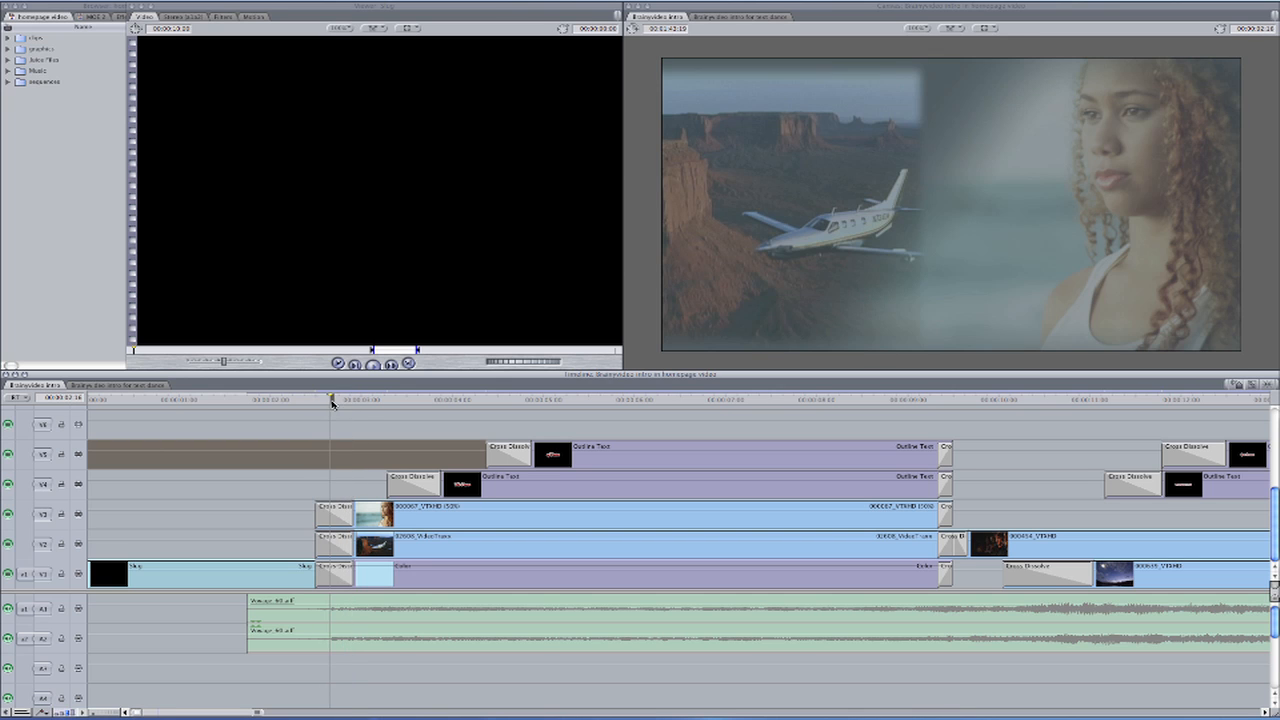
{"action": "left_click", "coordinate": [336, 516]}
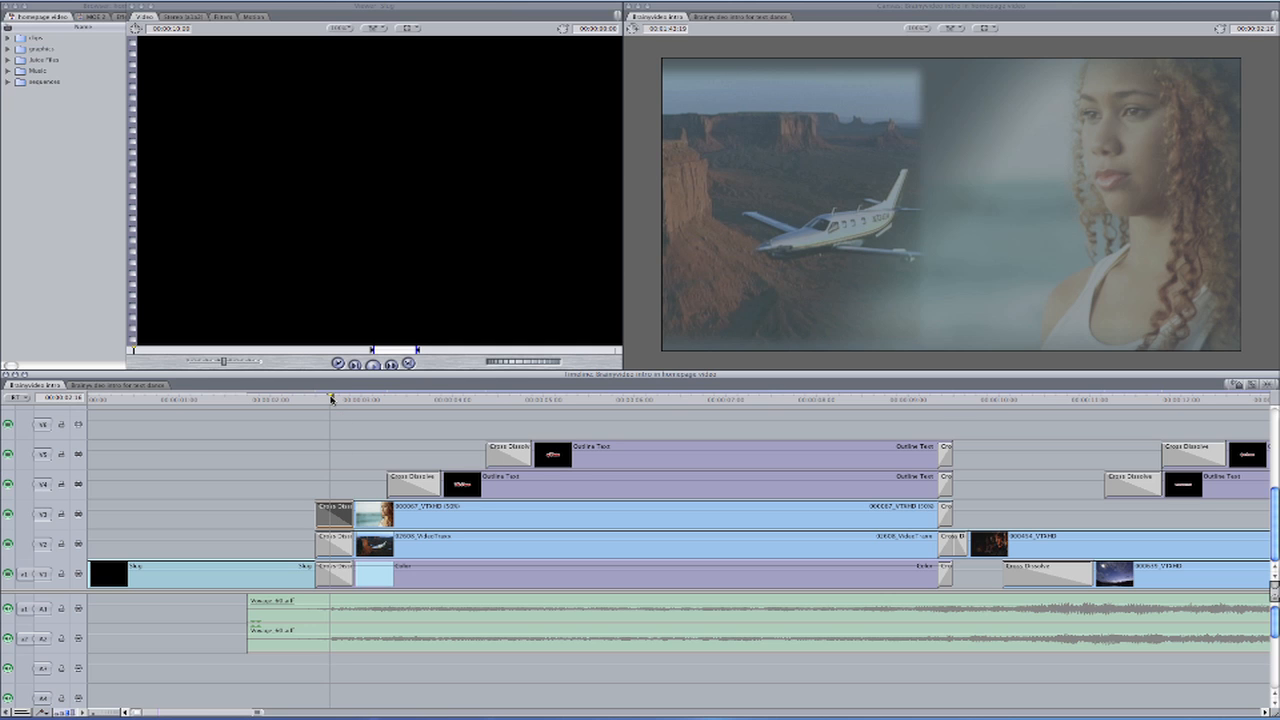
{"action": "left_click", "coordinate": [340, 399]}
{"action": "left_click_drag", "start_coordinate": [340, 399], "coordinate": [315, 397]}
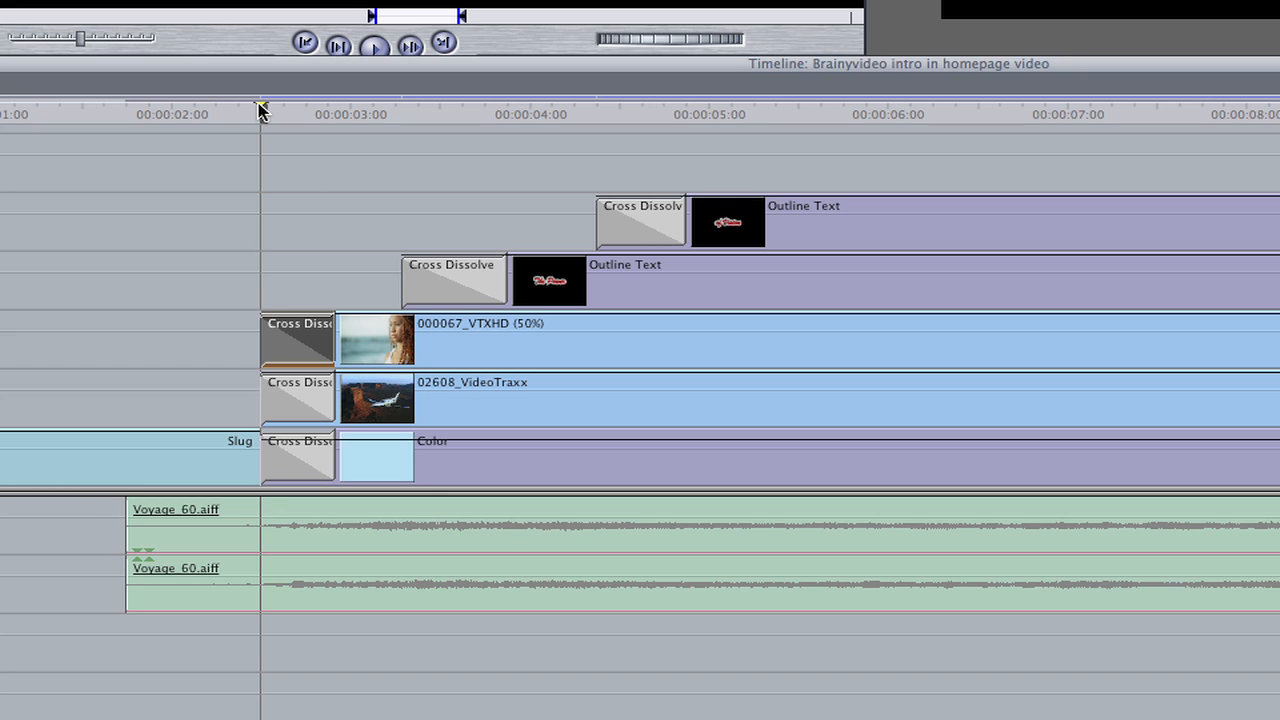
{"action": "key", "text": "space"}
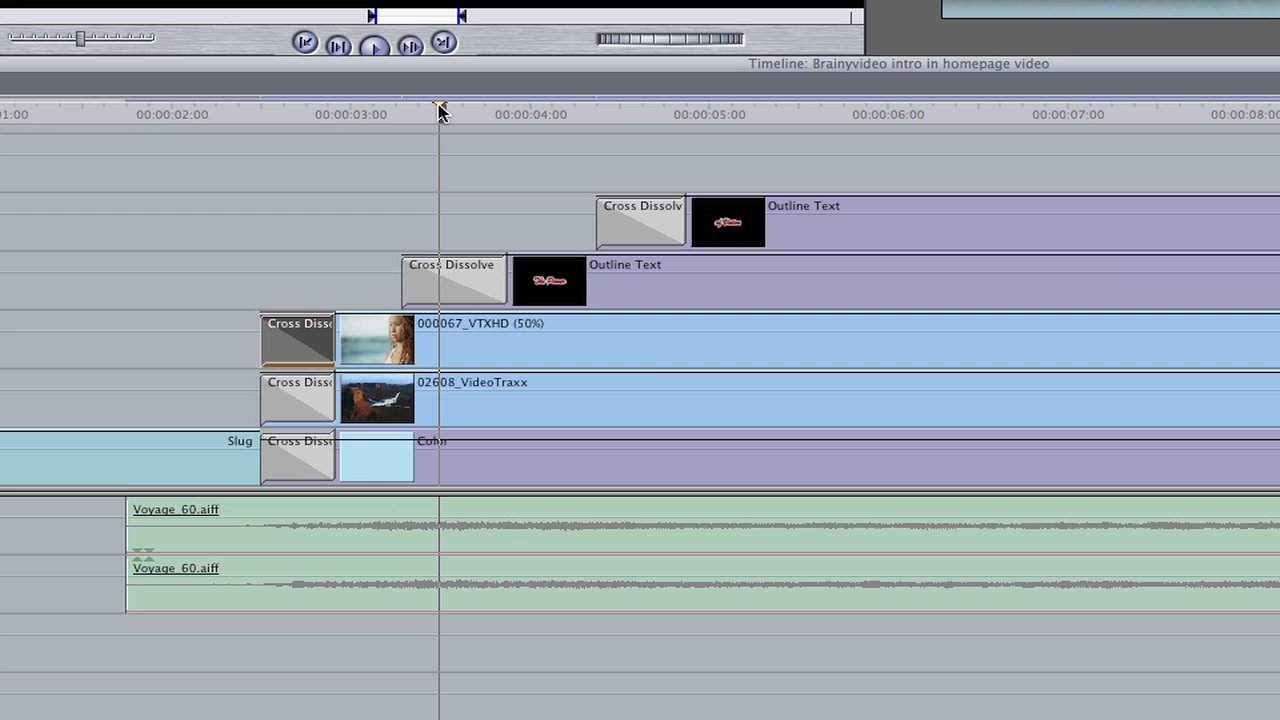
Examine the 000067_VTXHD and 02608_VideoTraxx layers at about three seconds, before the first title, and clear the selection
{"action": "left_click_drag", "start_coordinate": [440, 112], "coordinate": [367, 111]}
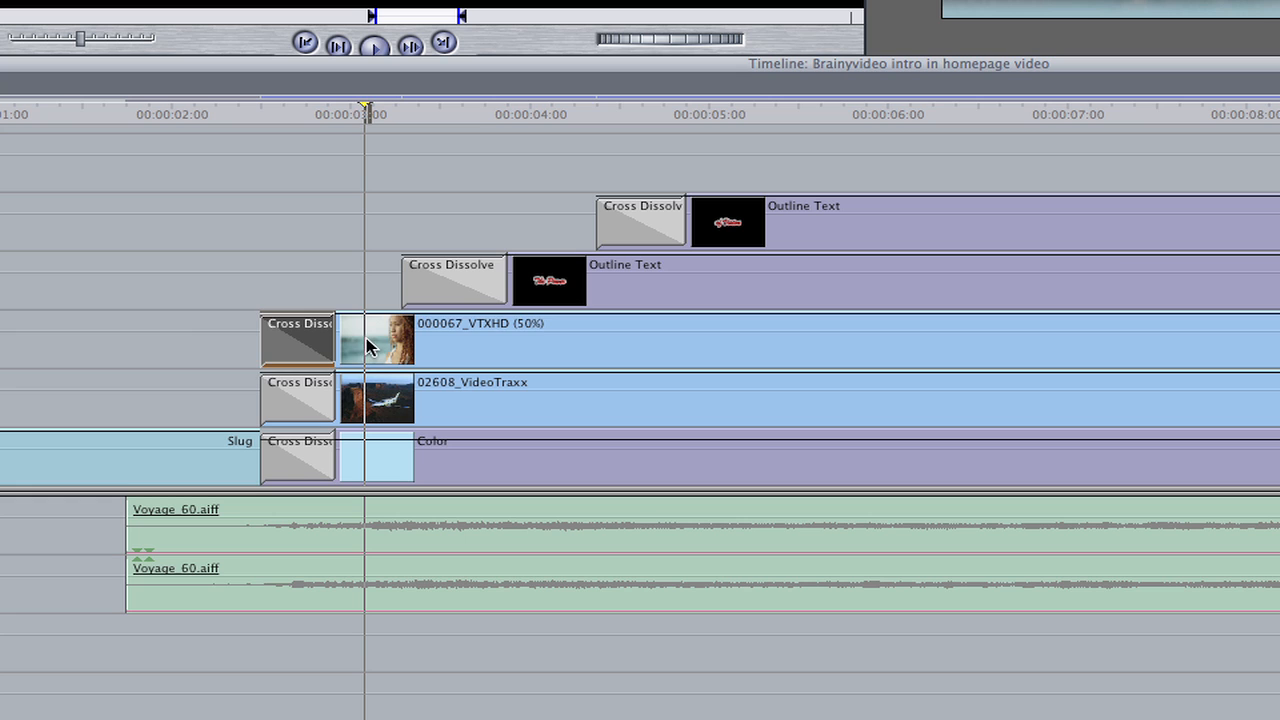
{"action": "left_click", "coordinate": [368, 345]}
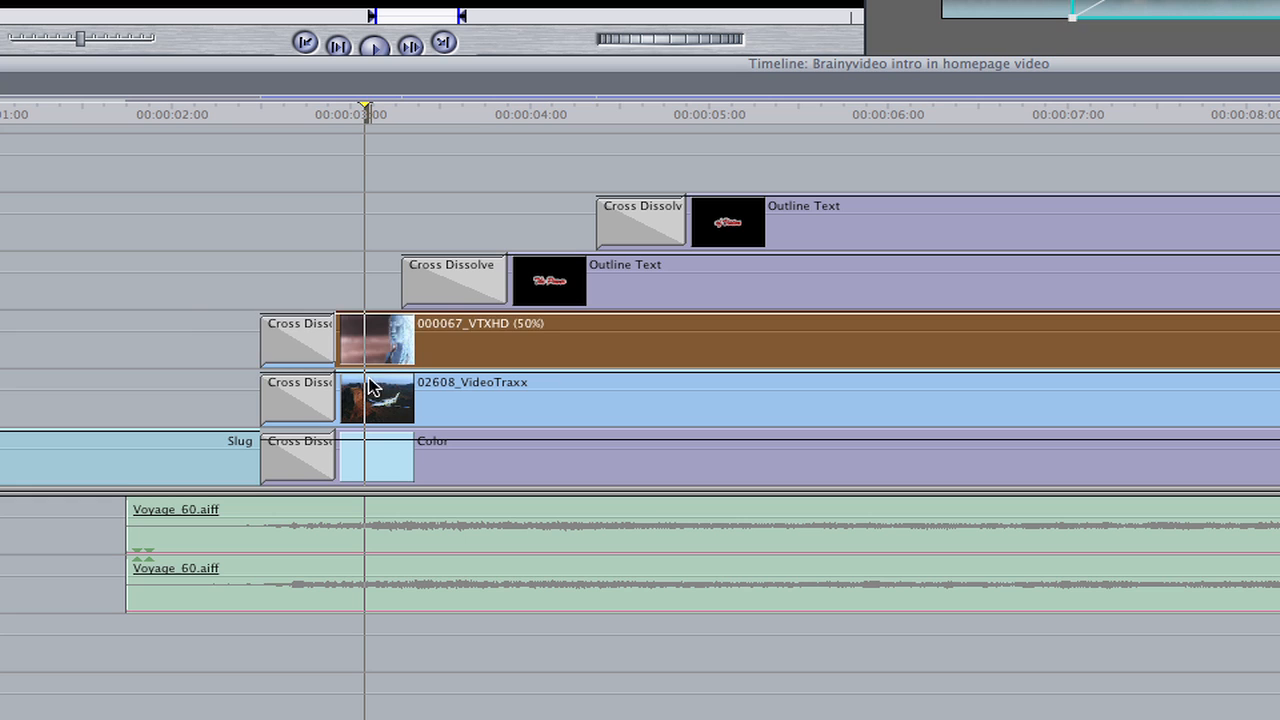
{"action": "left_click", "coordinate": [376, 398]}
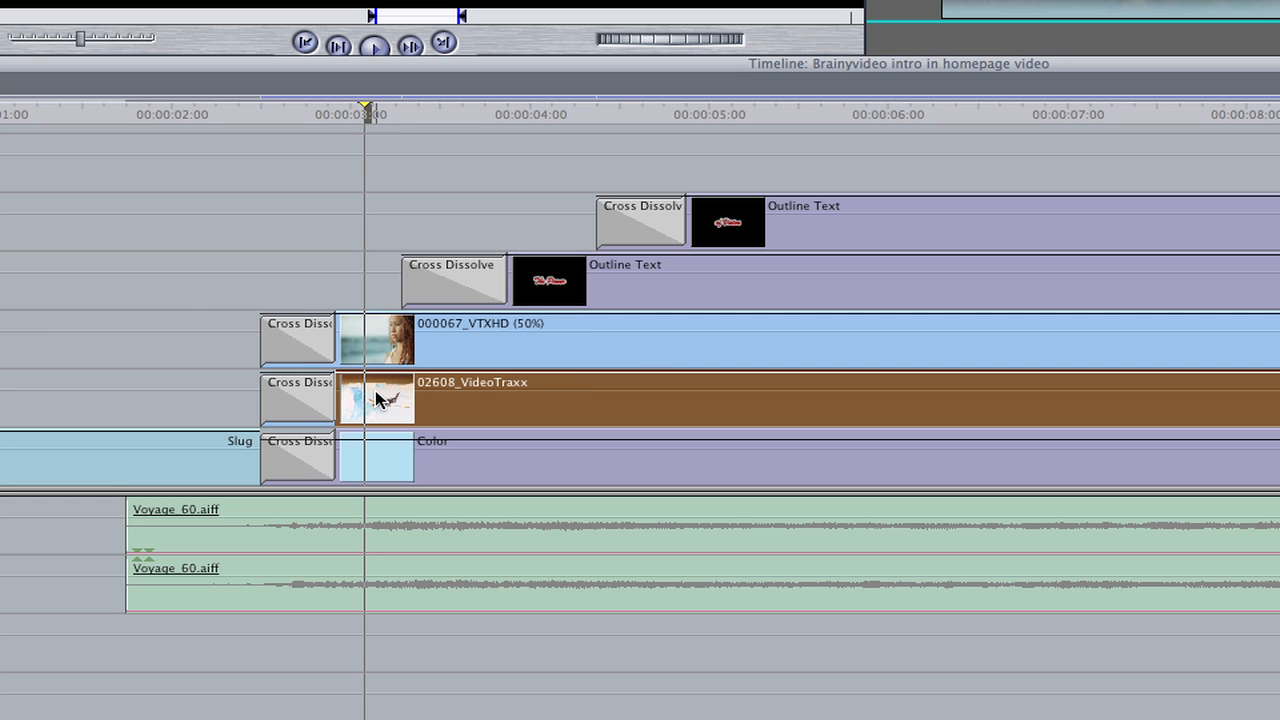
{"action": "left_click", "coordinate": [358, 110]}
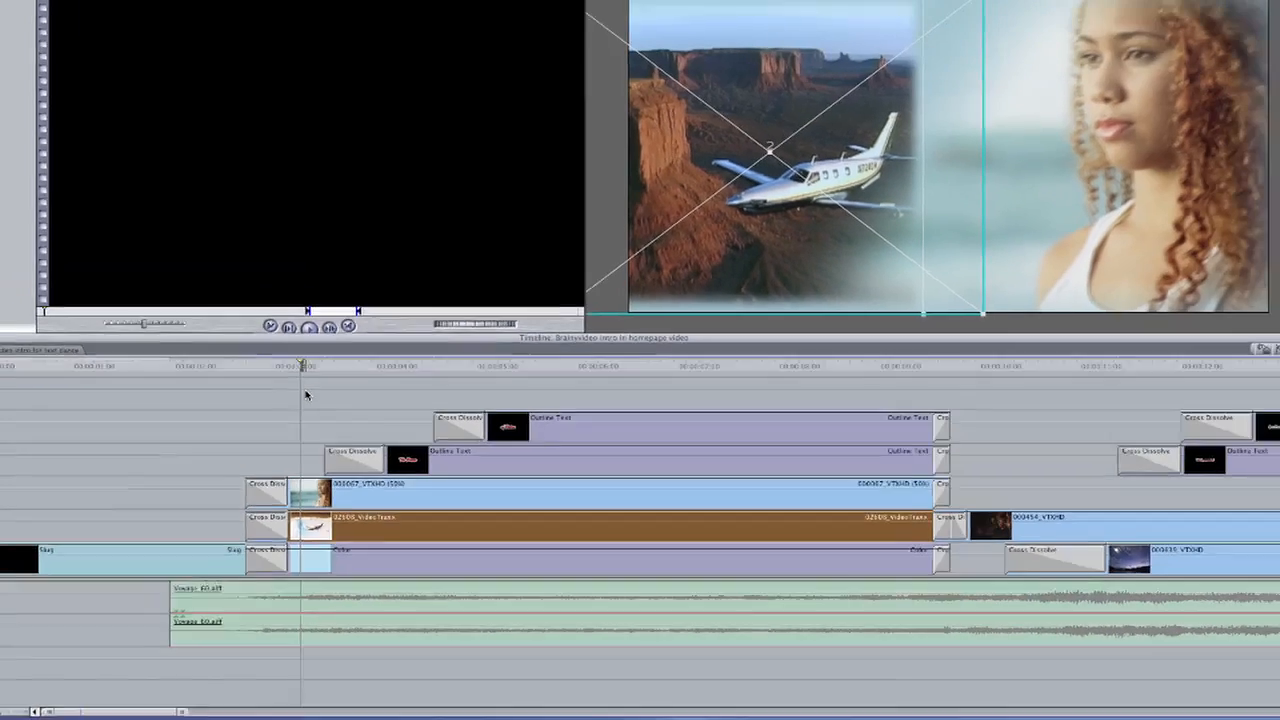
{"action": "left_click", "coordinate": [371, 163]}
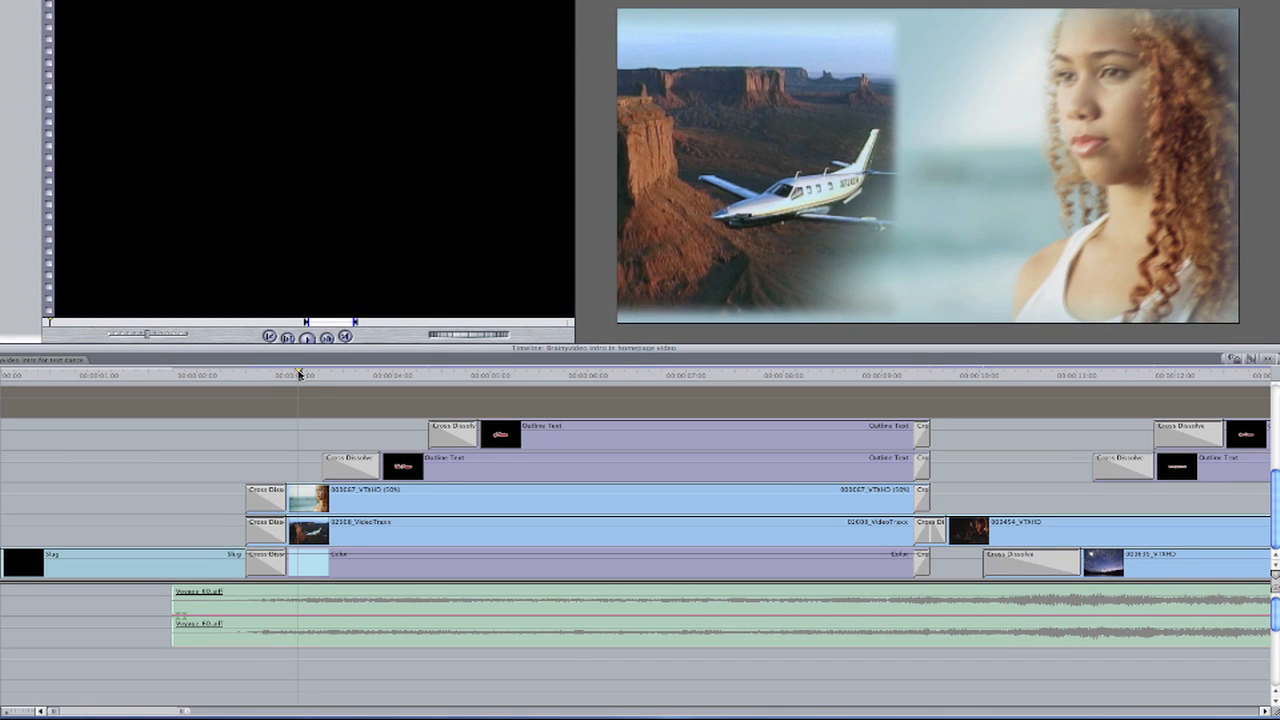
Scrub from the title-free background to the full title and play the title build from the first Outline Text's cross dissolve
{"action": "left_click_drag", "start_coordinate": [299, 374], "coordinate": [305, 374]}
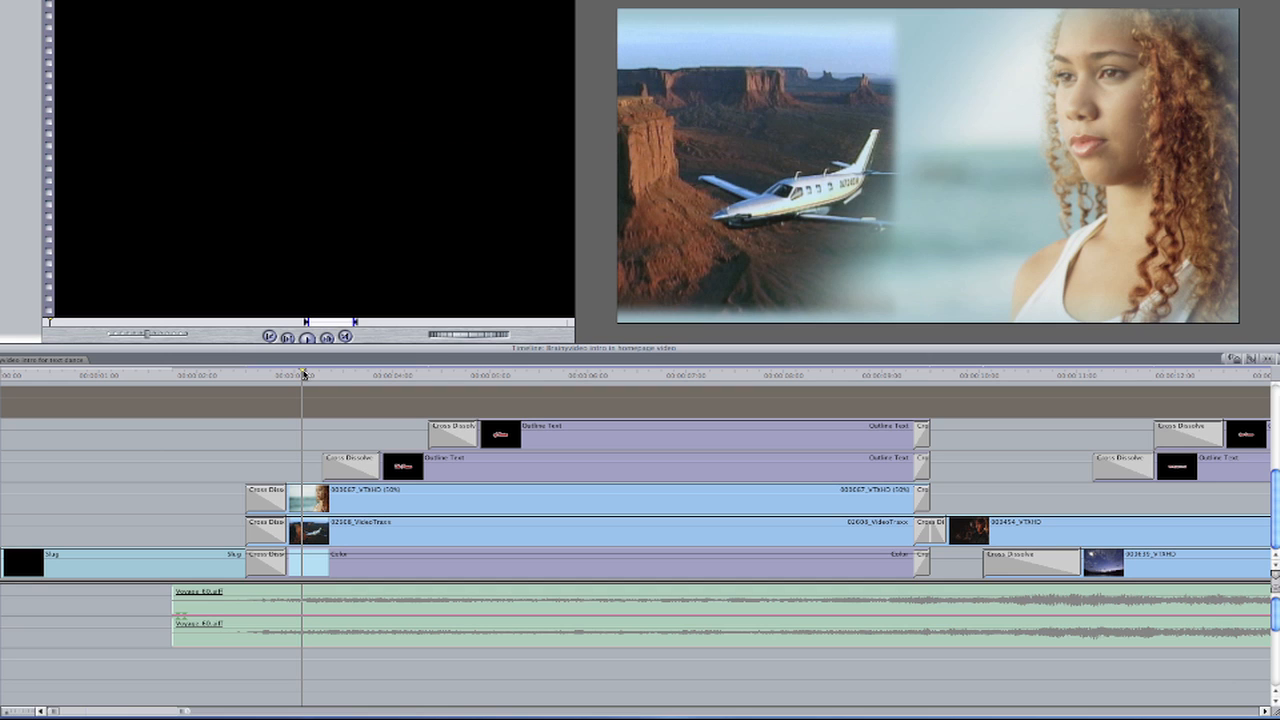
{"action": "left_click_drag", "start_coordinate": [304, 374], "coordinate": [551, 383]}
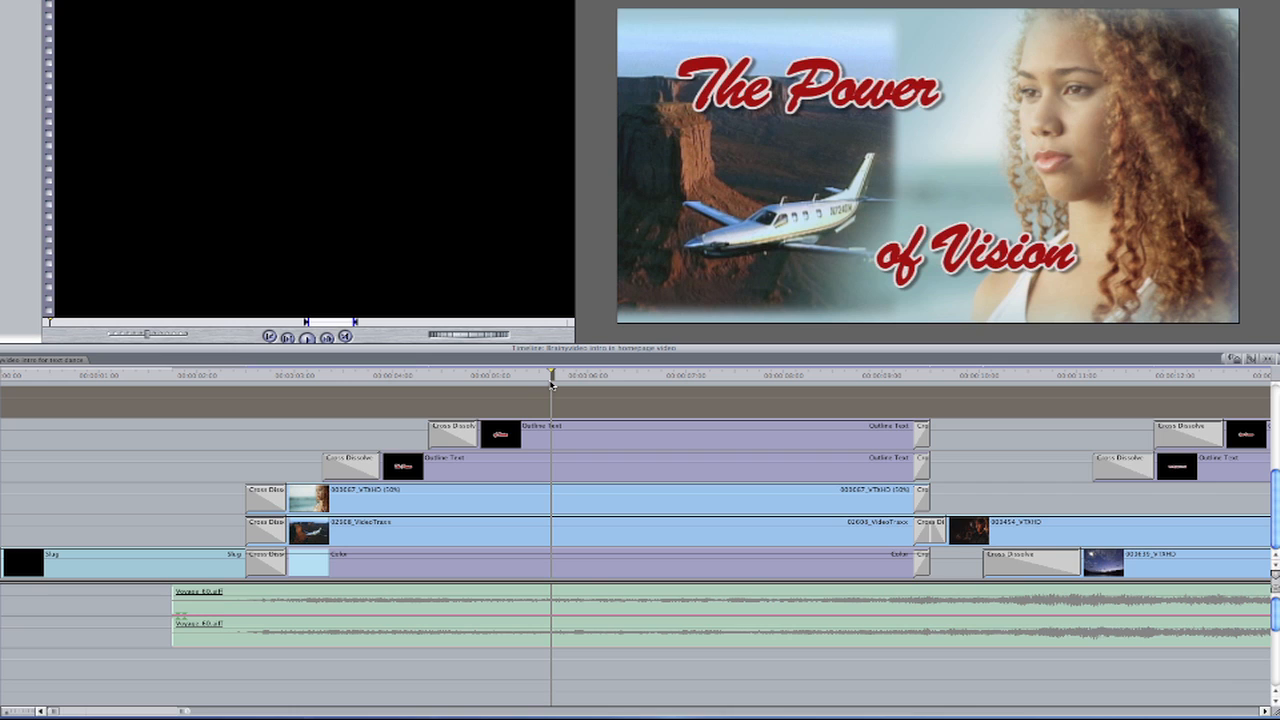
{"action": "left_click", "coordinate": [295, 376]}
{"action": "left_click_drag", "start_coordinate": [295, 376], "coordinate": [323, 378]}
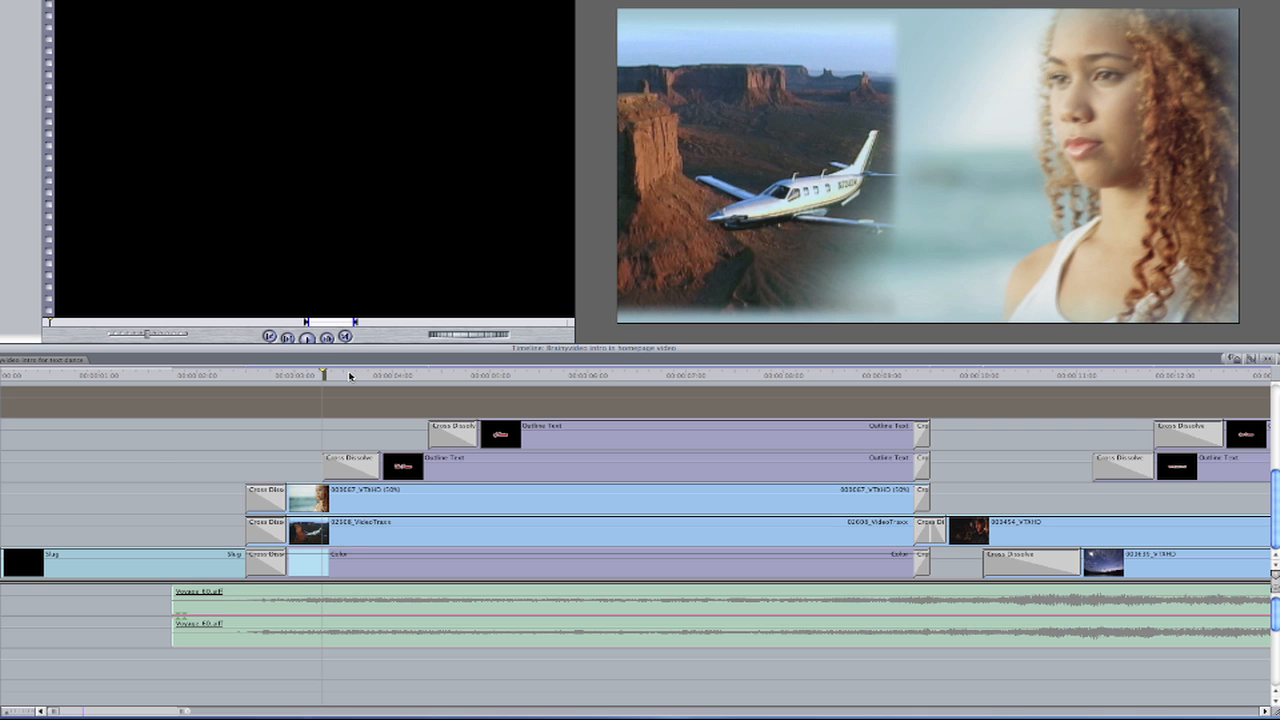
{"action": "key", "text": "space"}
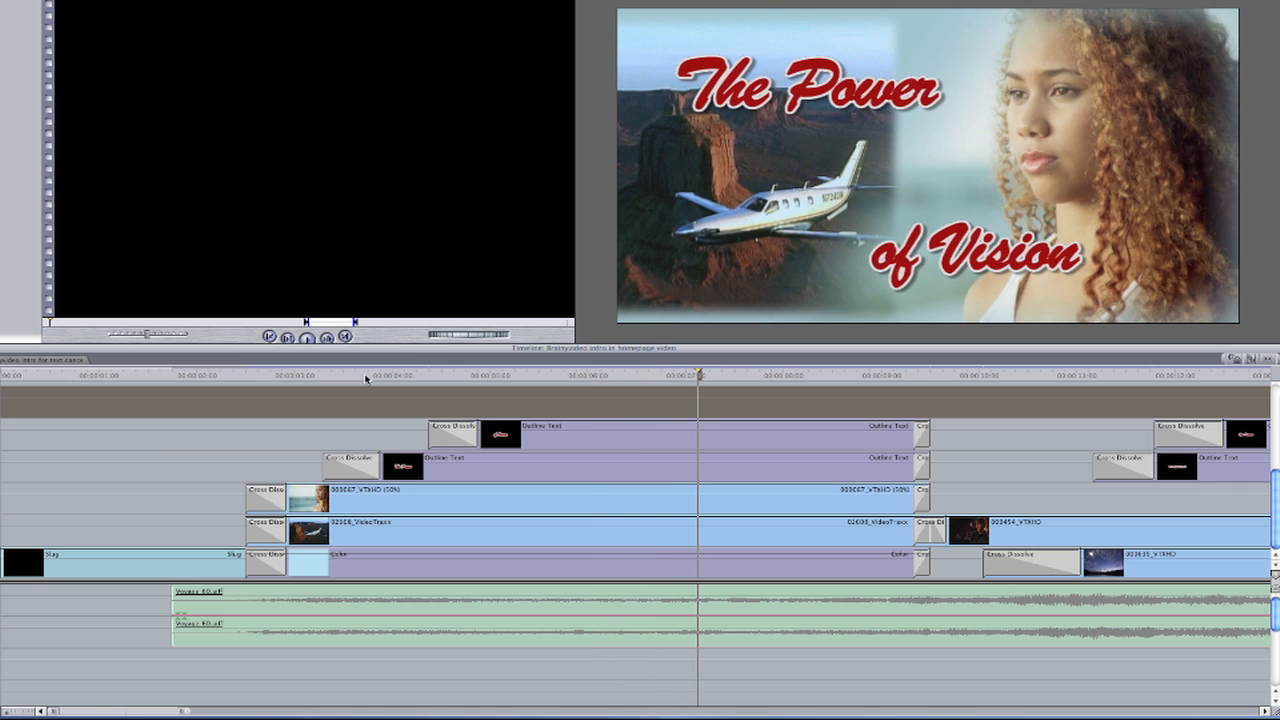
Examine the "The Power" and "of Vision" Outline Text clips, replaying the second title's fade-in and scrubbing back to its start
{"action": "left_click", "coordinate": [597, 455]}
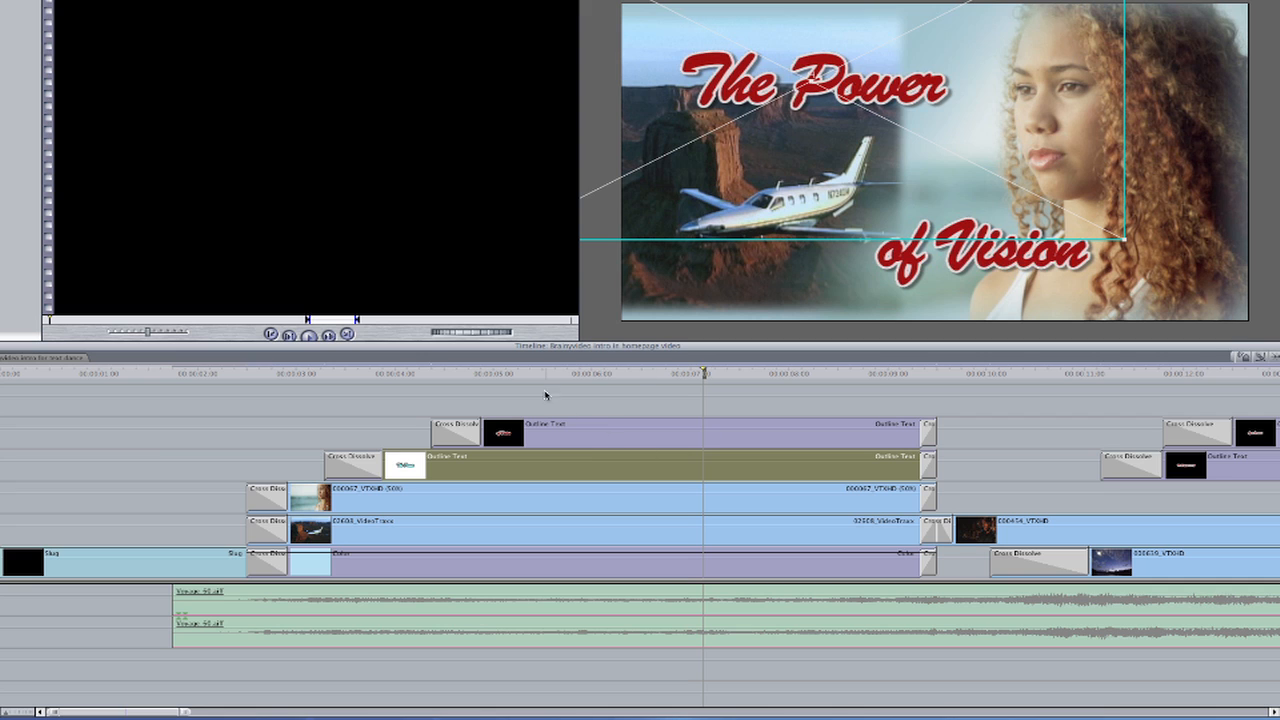
{"action": "left_click", "coordinate": [433, 374]}
{"action": "key", "text": "space"}
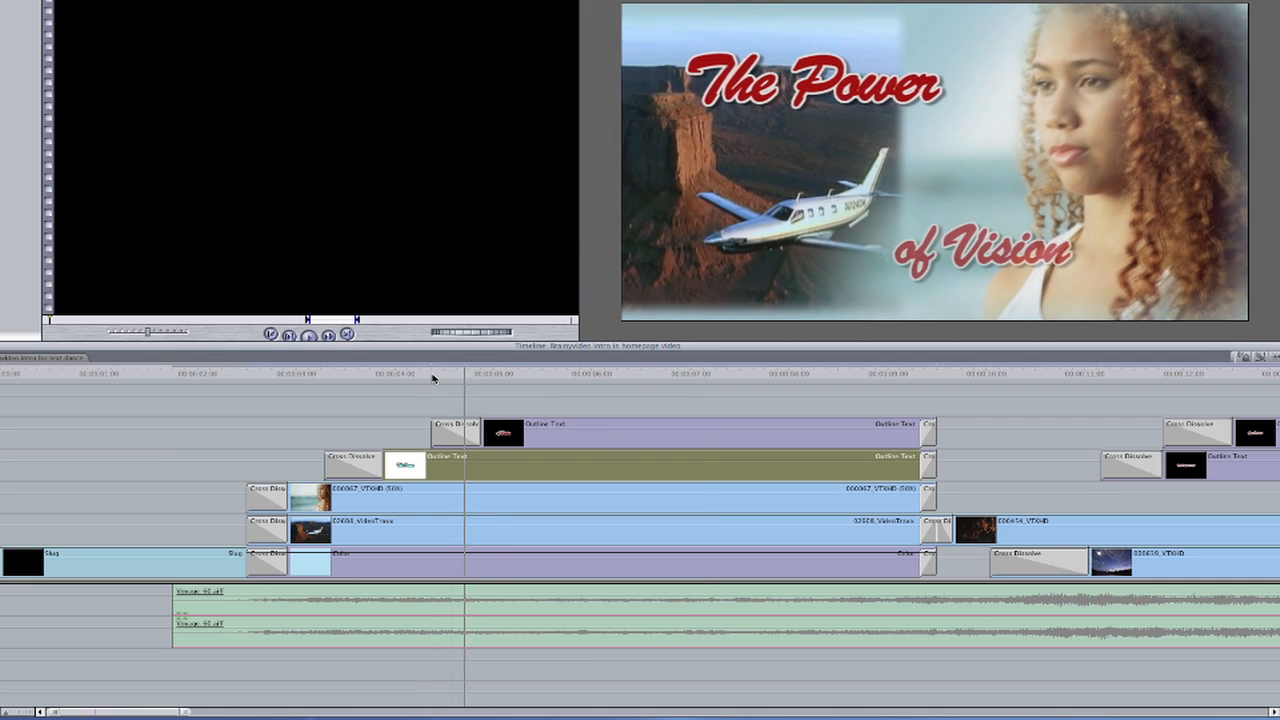
{"action": "key", "text": "space"}
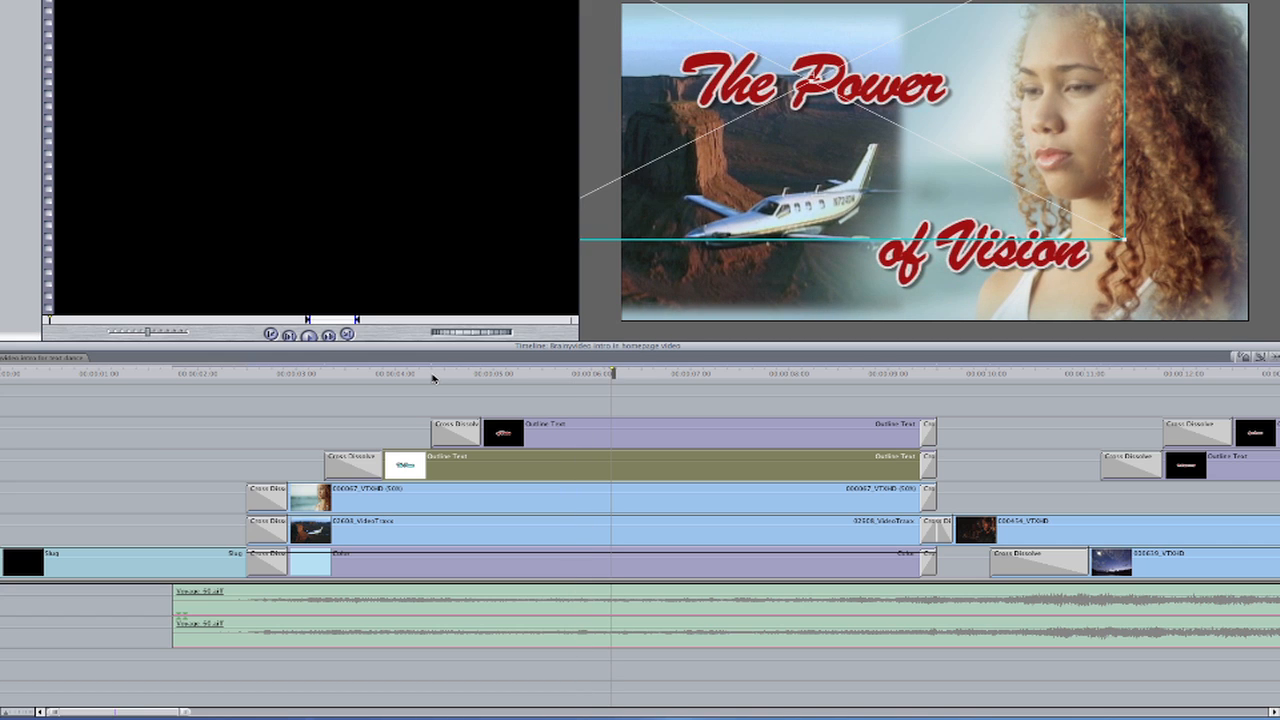
{"action": "left_click", "coordinate": [614, 434]}
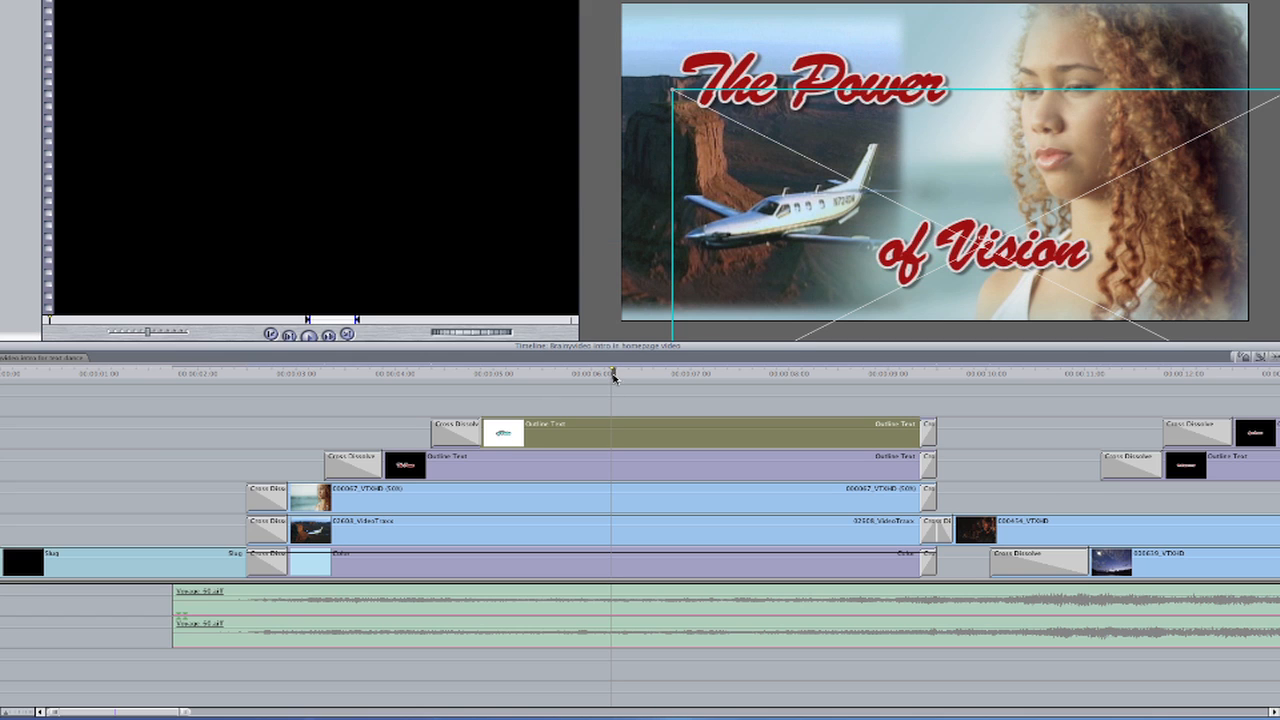
{"action": "left_click_drag", "start_coordinate": [614, 372], "coordinate": [436, 387]}
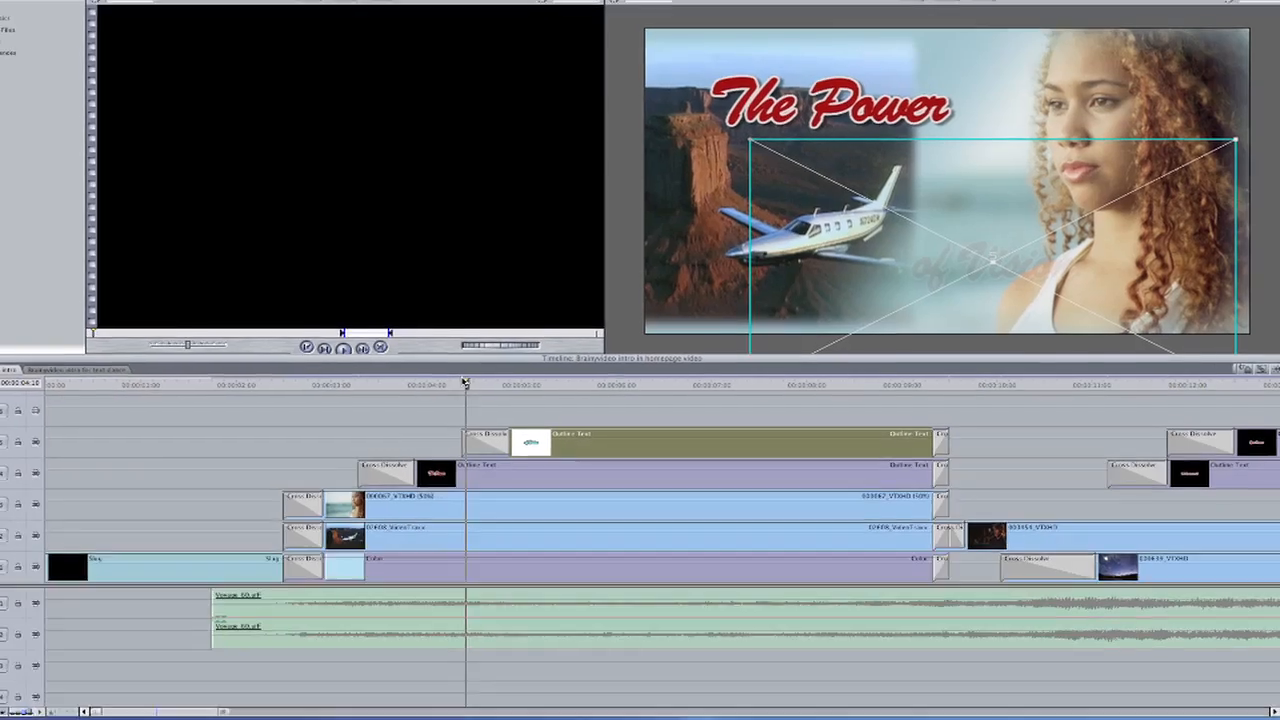
Scrub past the second title's cross dissolve to view "The Power" and "of Vision" fully shown together
{"action": "left_click_drag", "start_coordinate": [436, 372], "coordinate": [690, 388]}
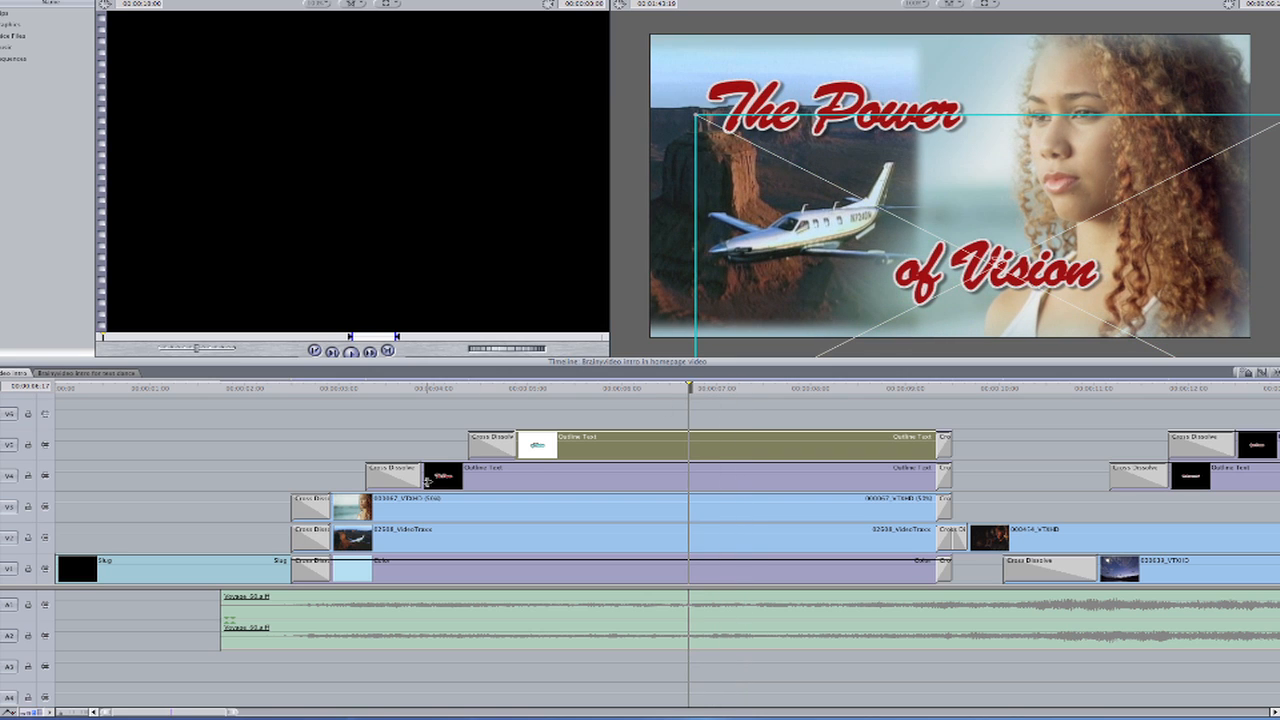
{"action": "left_click_drag", "start_coordinate": [690, 388], "coordinate": [669, 388]}
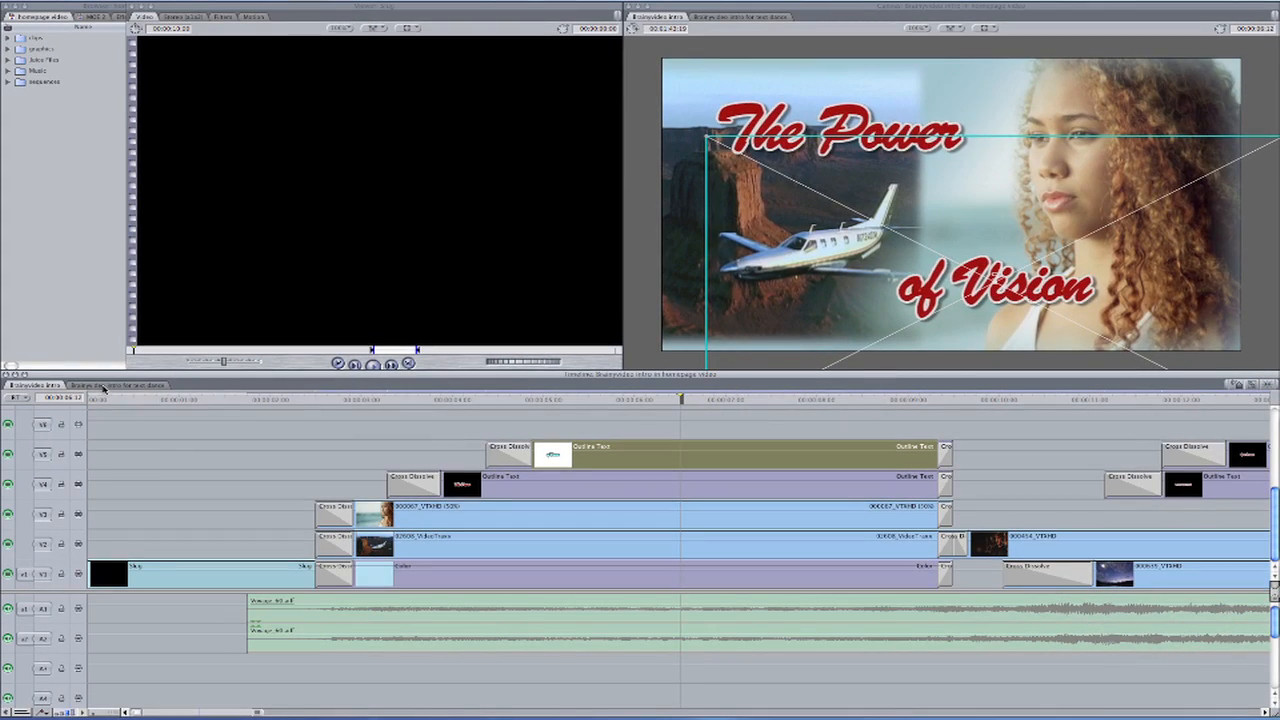
Switch to the "Brainyvideo intro for text dance" sequence and load a new Outline Text generator
{"action": "left_click", "coordinate": [104, 386]}
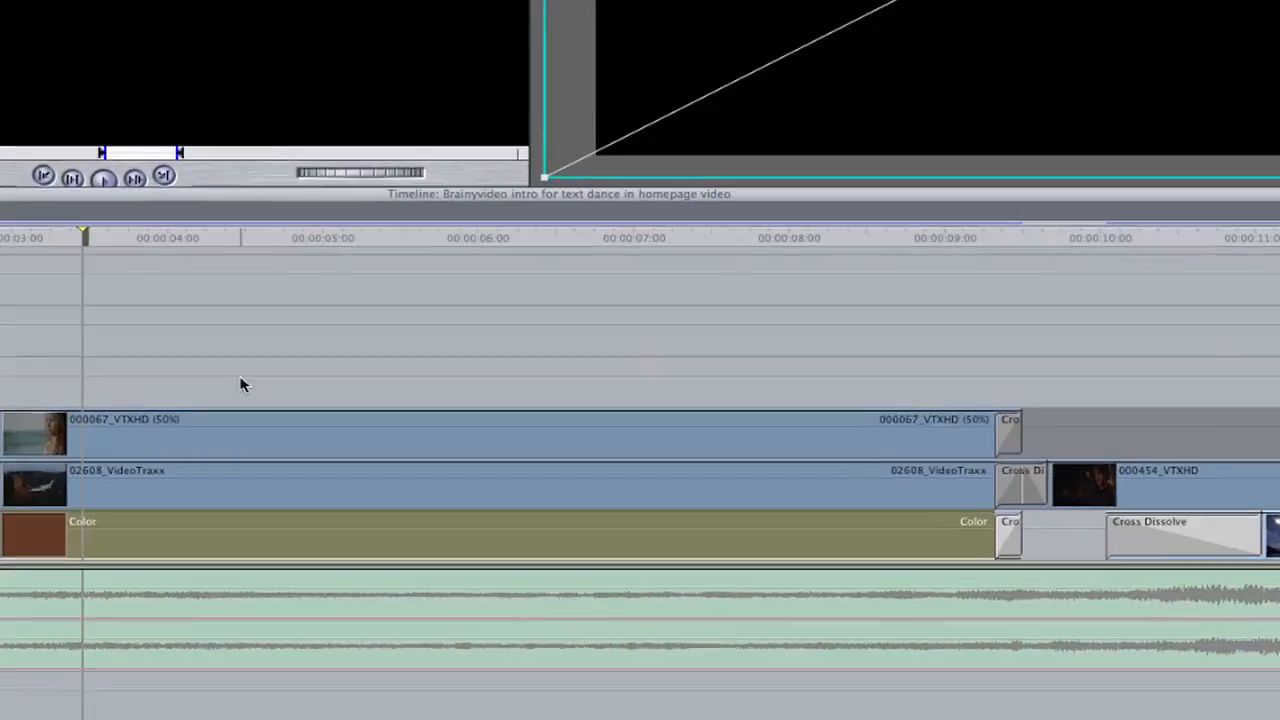
{"action": "left_click", "coordinate": [240, 379]}
{"action": "left_click", "coordinate": [474, 174]}
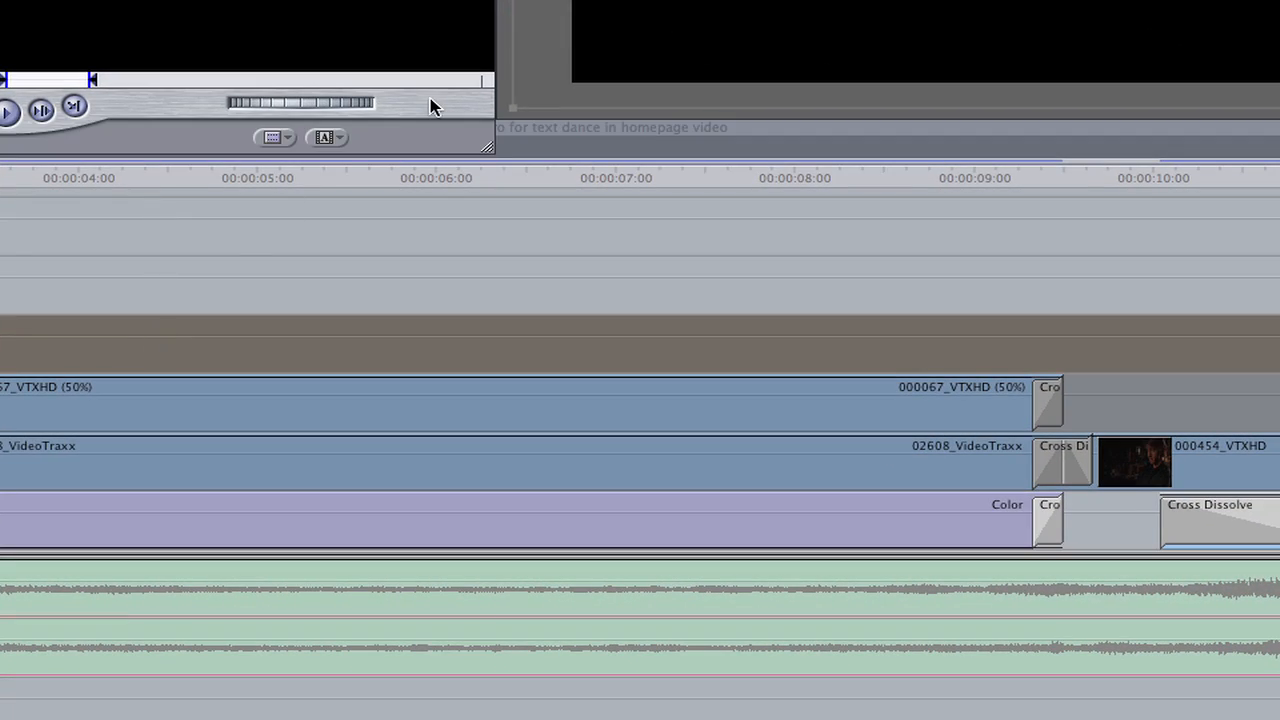
{"action": "left_click", "coordinate": [327, 138]}
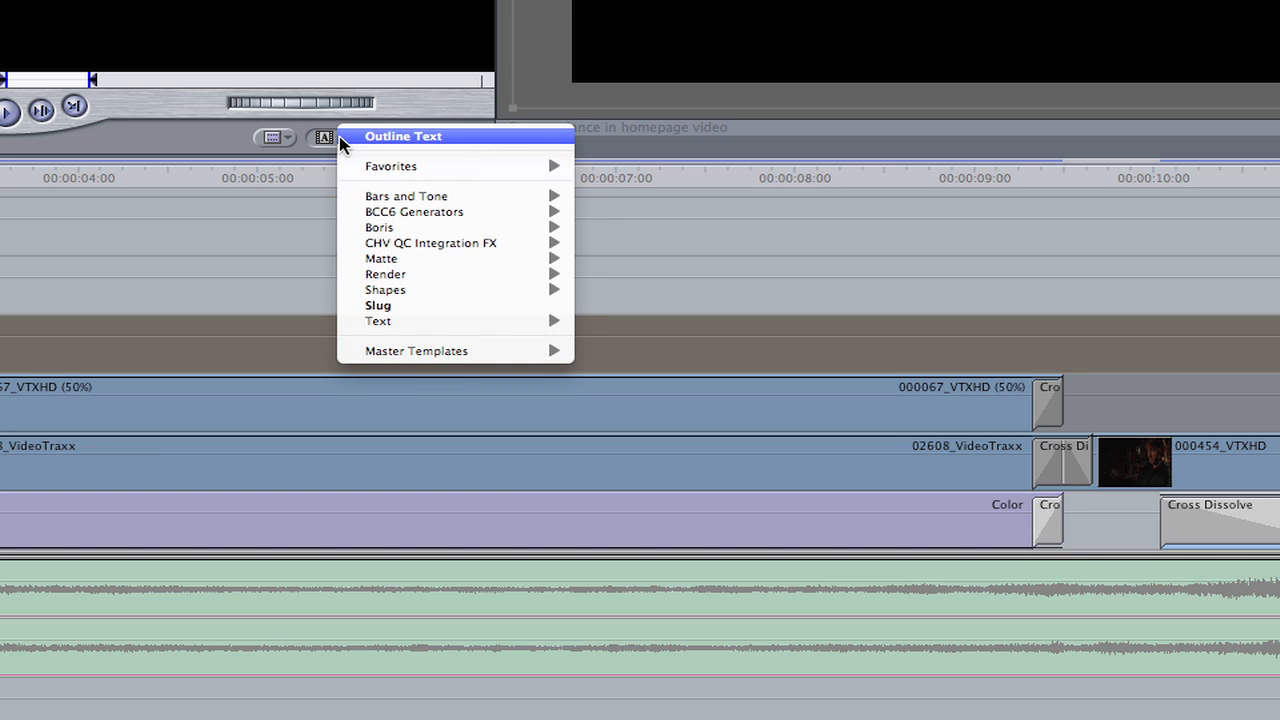
{"action": "mouse_move", "coordinate": [400, 321]}
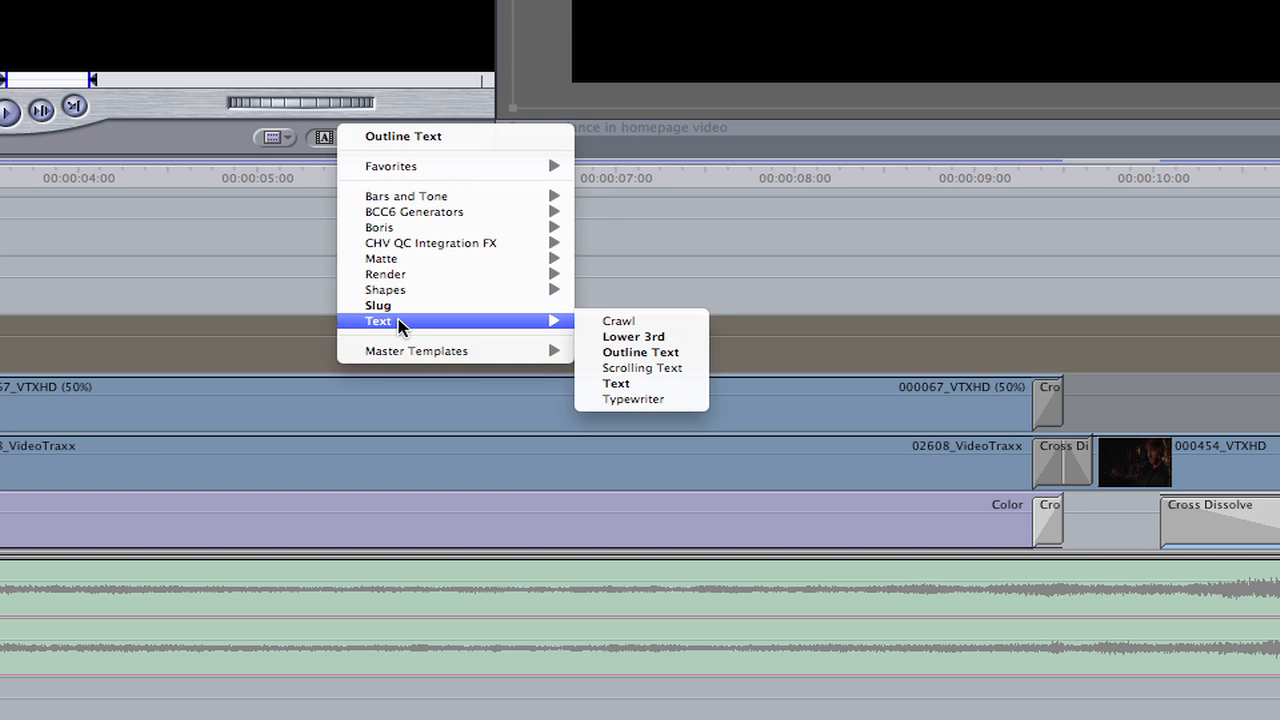
{"action": "left_click", "coordinate": [666, 356]}
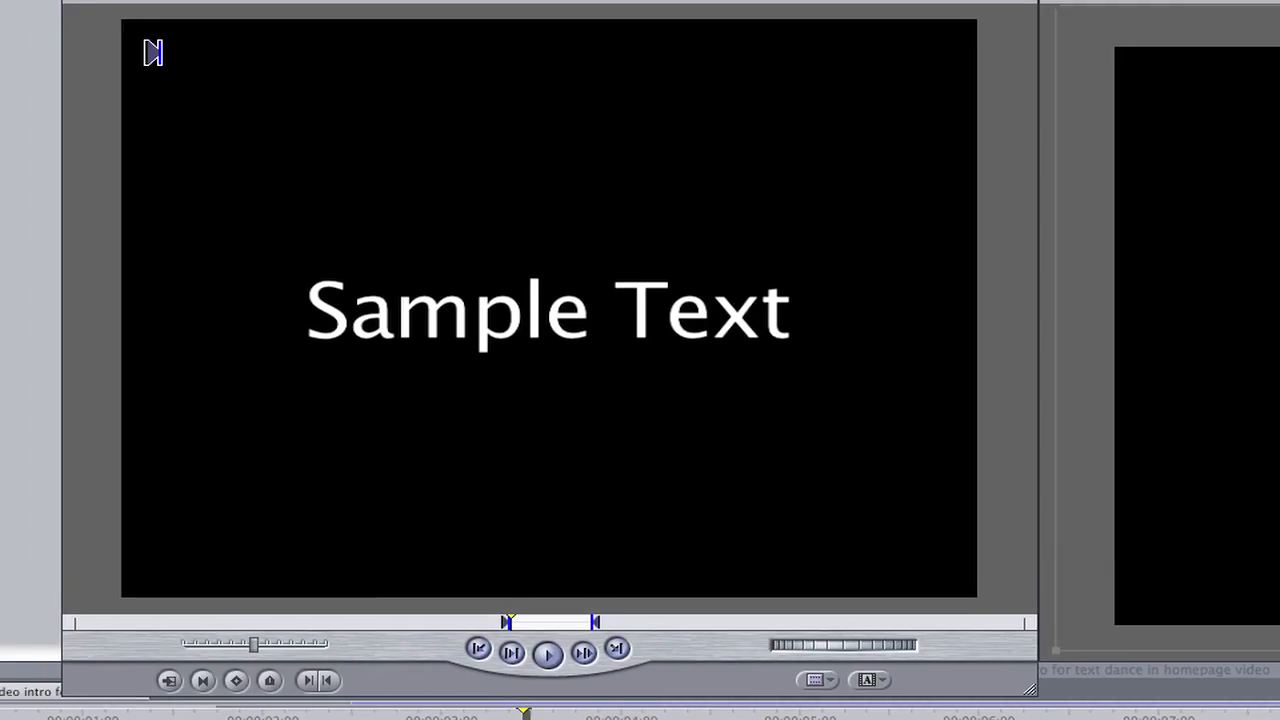
Set the outline text to "The Power" in Brush Script Std and reduce its line width to 10
{"action": "left_click", "coordinate": [258, 60]}
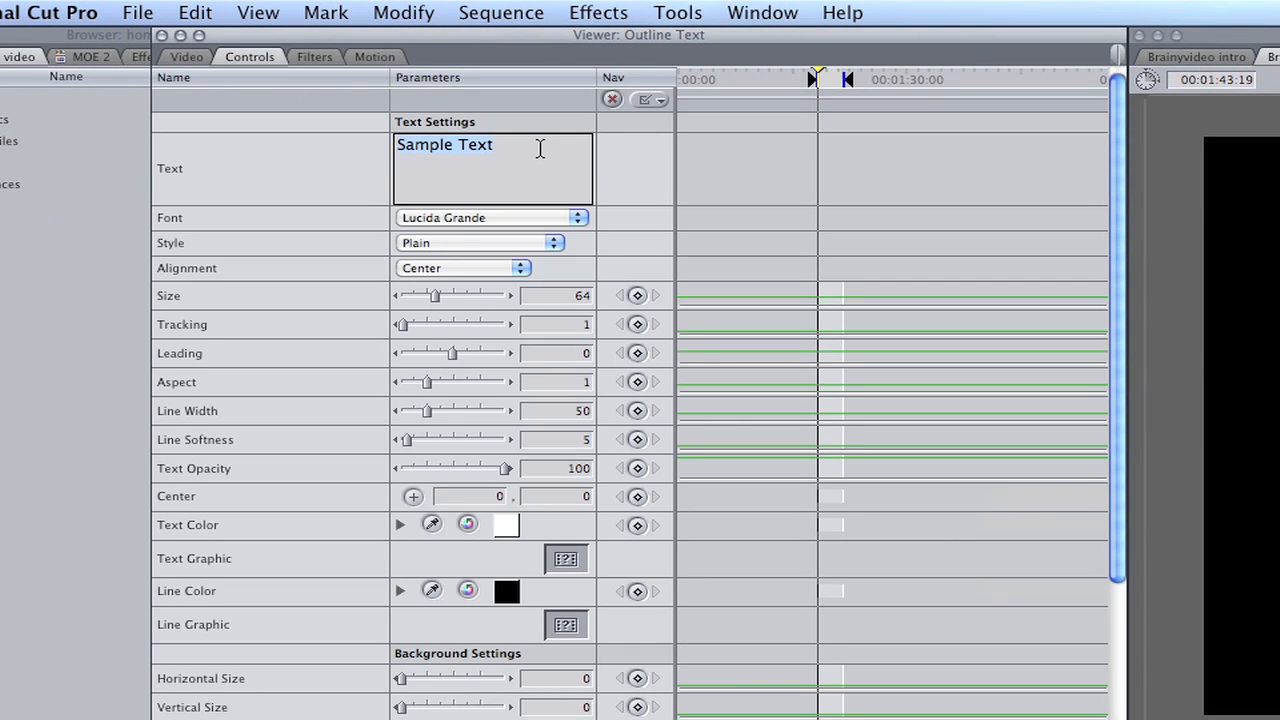
{"action": "type", "text": "The Powe"}
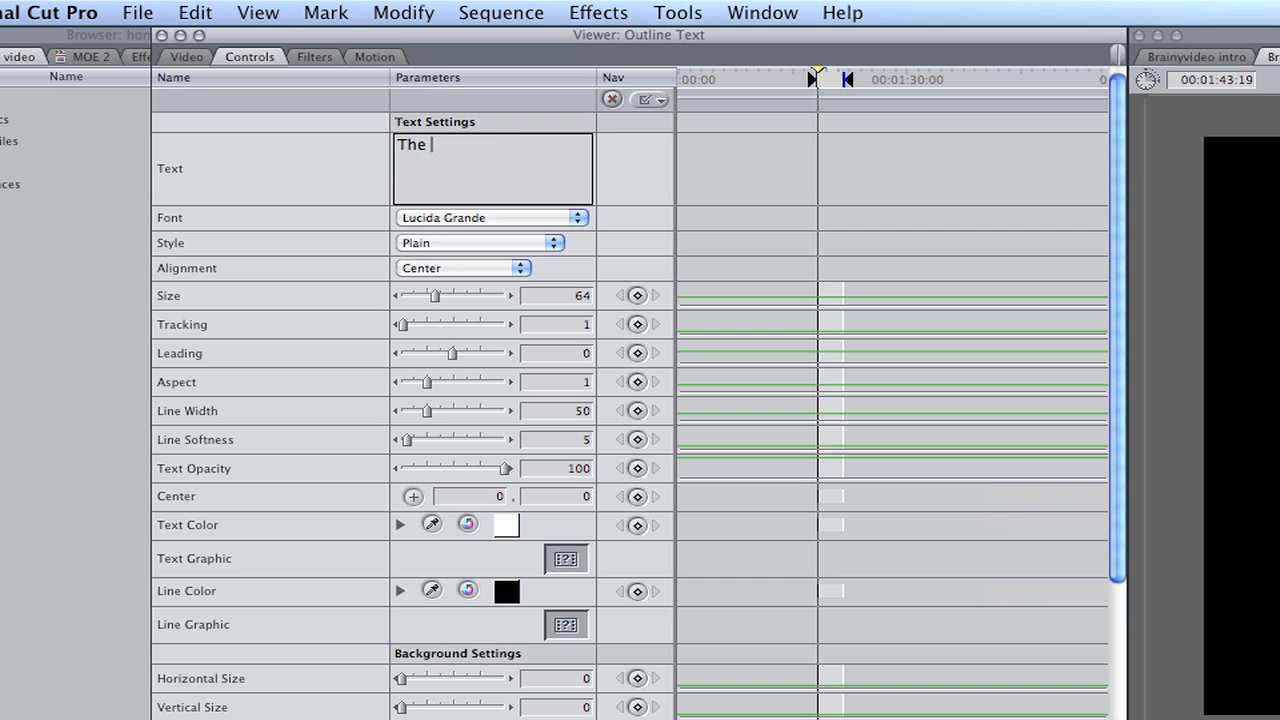
{"action": "type", "text": "r"}
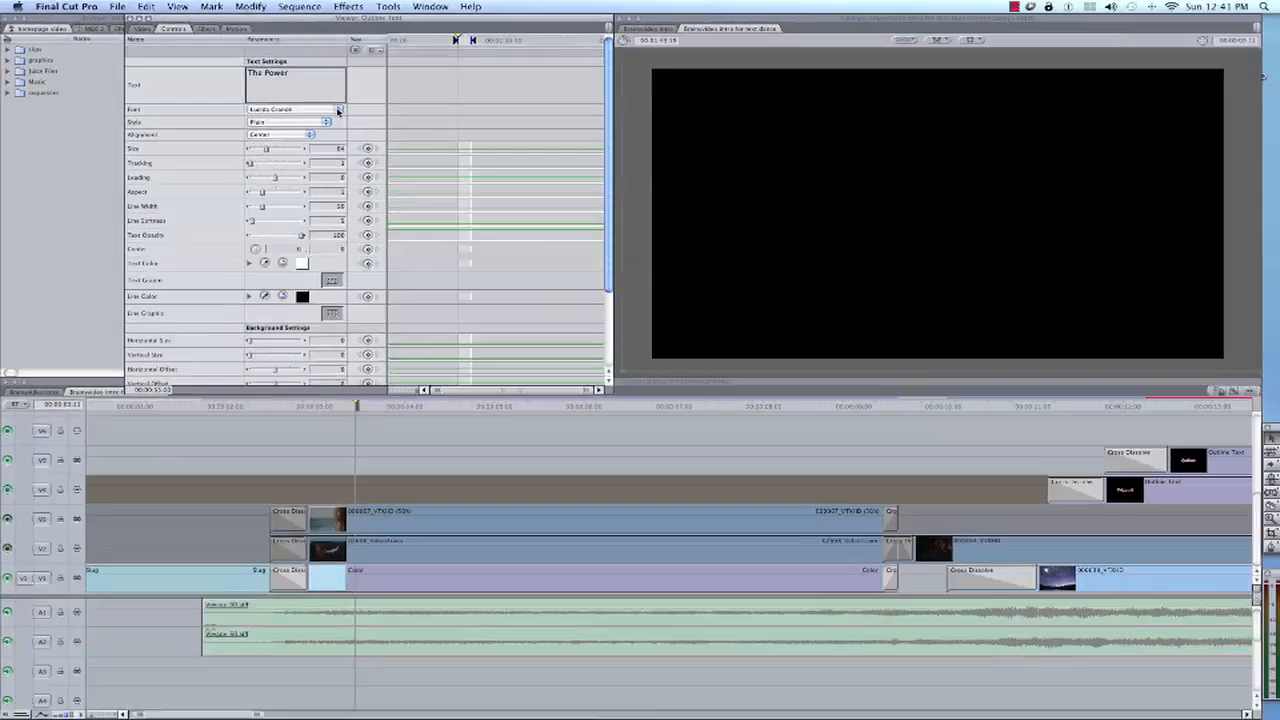
{"action": "left_click", "coordinate": [572, 217]}
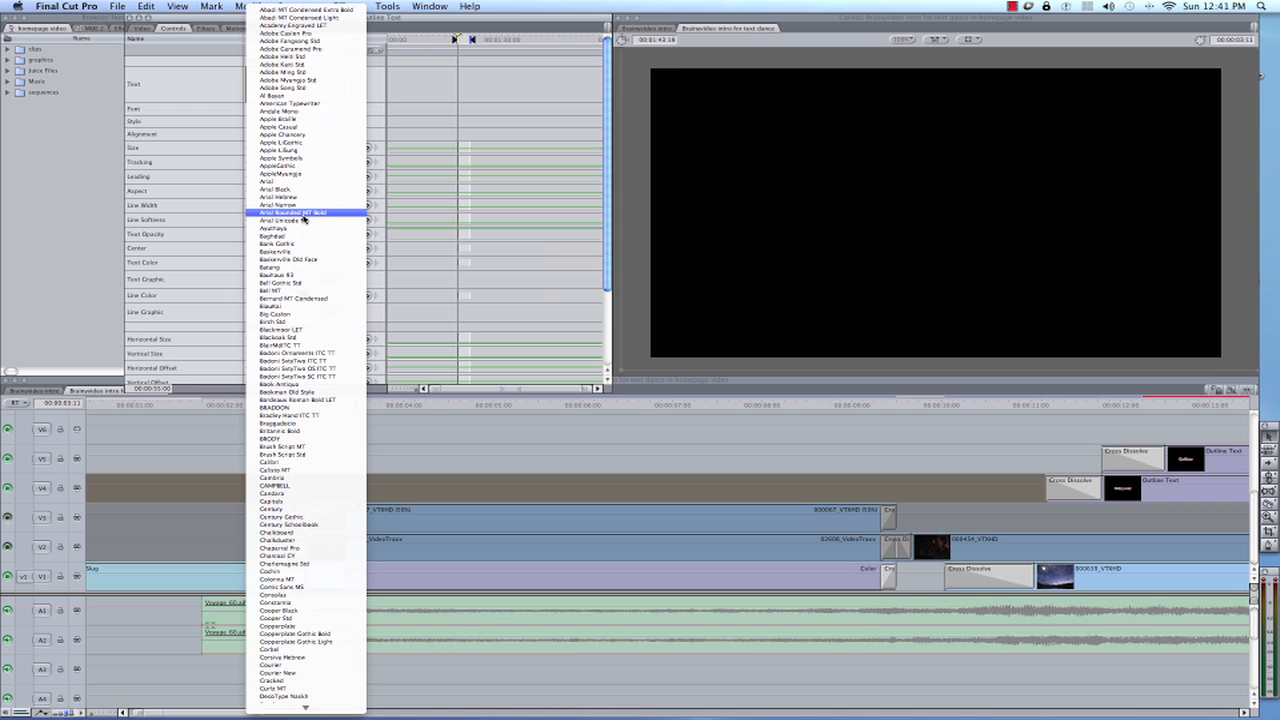
{"action": "left_click", "coordinate": [302, 455]}
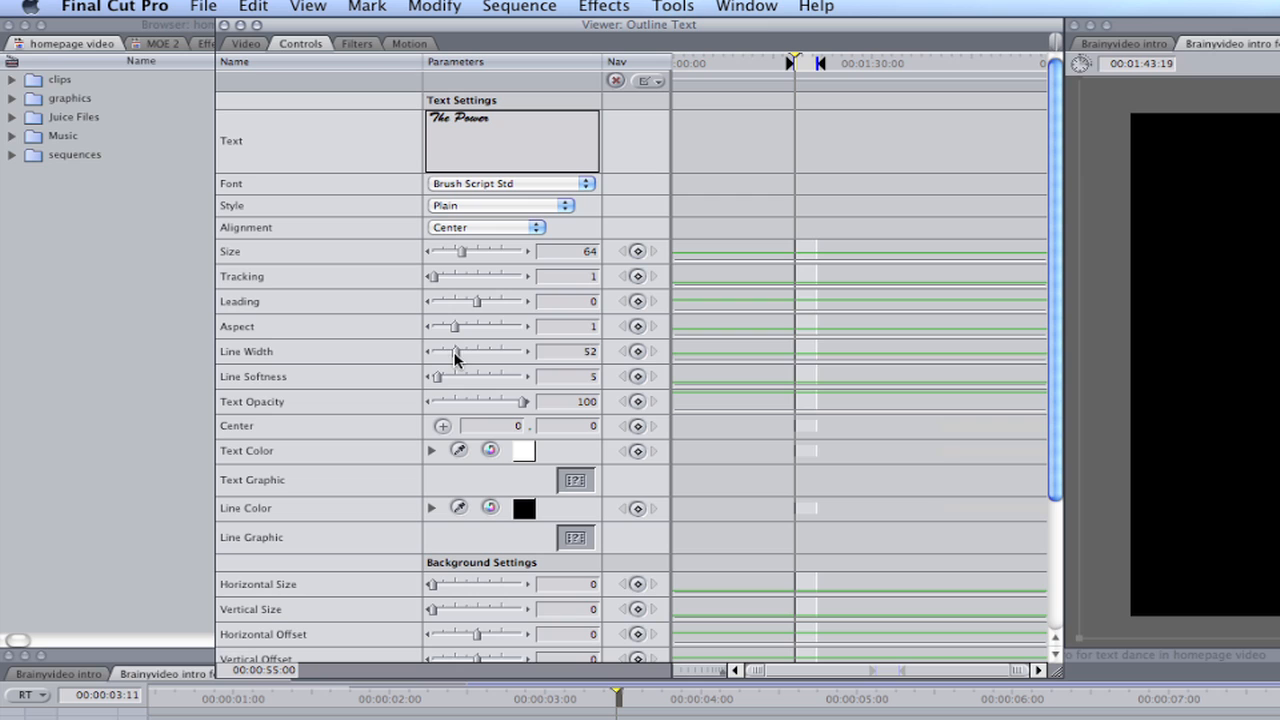
{"action": "left_click_drag", "start_coordinate": [262, 206], "coordinate": [254, 207]}
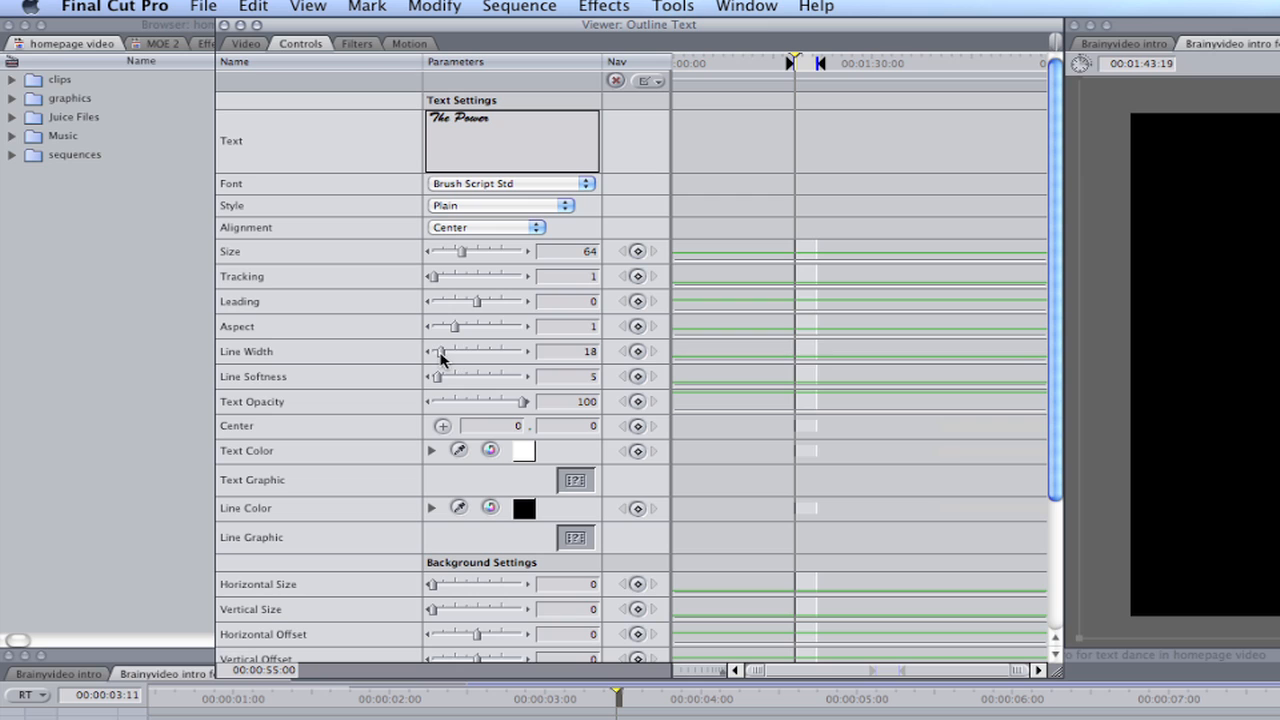
{"action": "left_click_drag", "start_coordinate": [441, 360], "coordinate": [437, 361]}
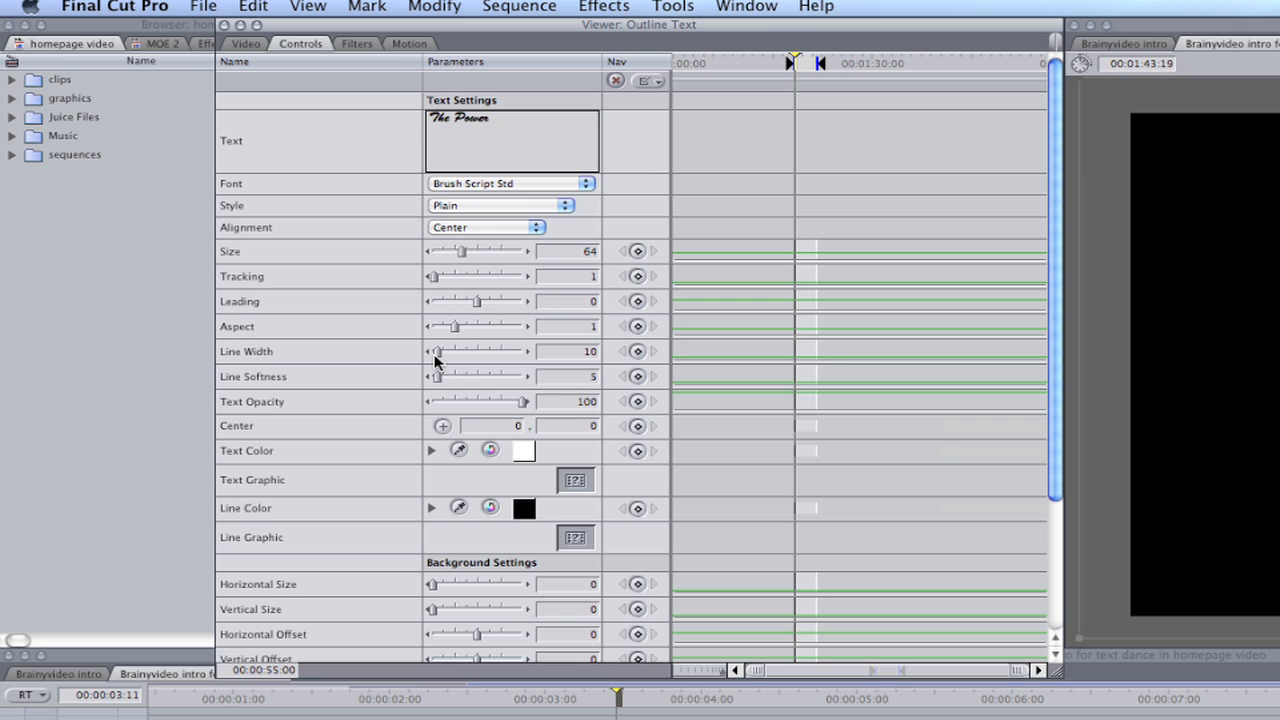
Trim the title to about 00:00:02:15 and place it on V4 above the 000067_VTXHD clip, starting at about 00:00:03:06
{"action": "left_click", "coordinate": [246, 45]}
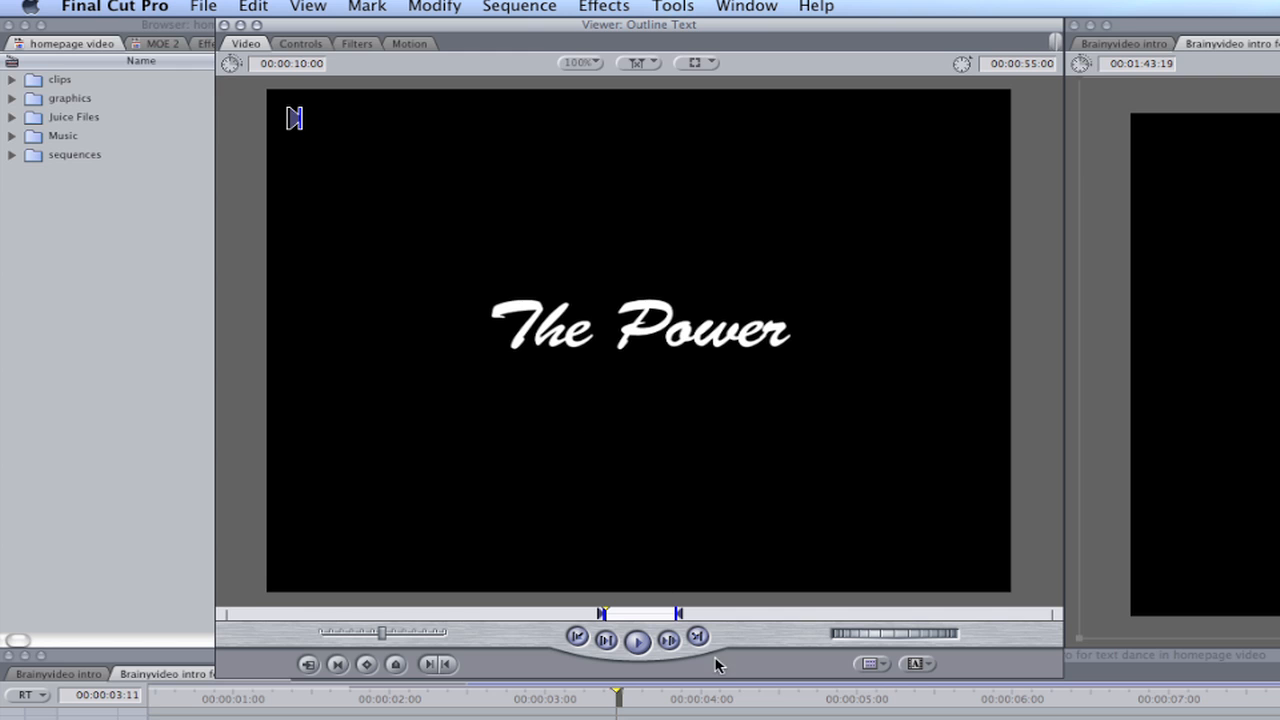
{"action": "left_click_drag", "start_coordinate": [679, 616], "coordinate": [627, 617]}
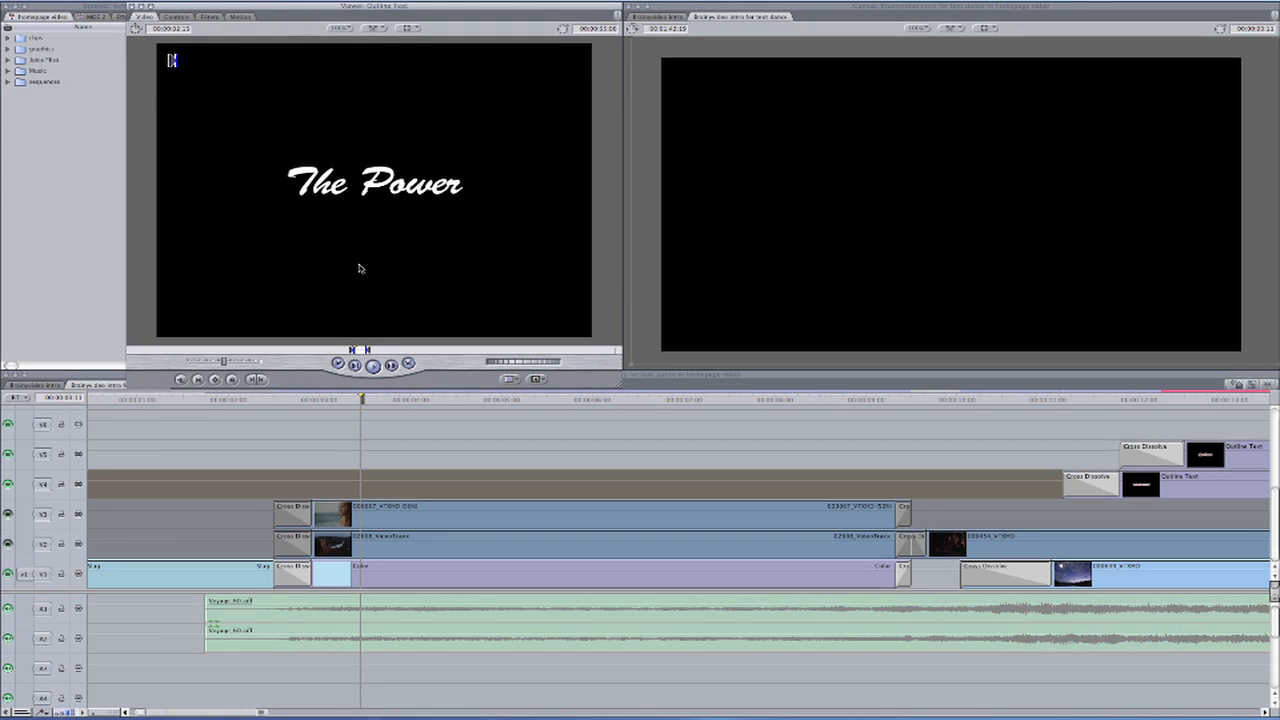
{"action": "mouse_move", "coordinate": [358, 271]}
{"action": "left_mouse_down"}
{"action": "mouse_move", "coordinate": [325, 476]}
{"action": "mouse_move", "coordinate": [350, 490]}
{"action": "left_mouse_up"}
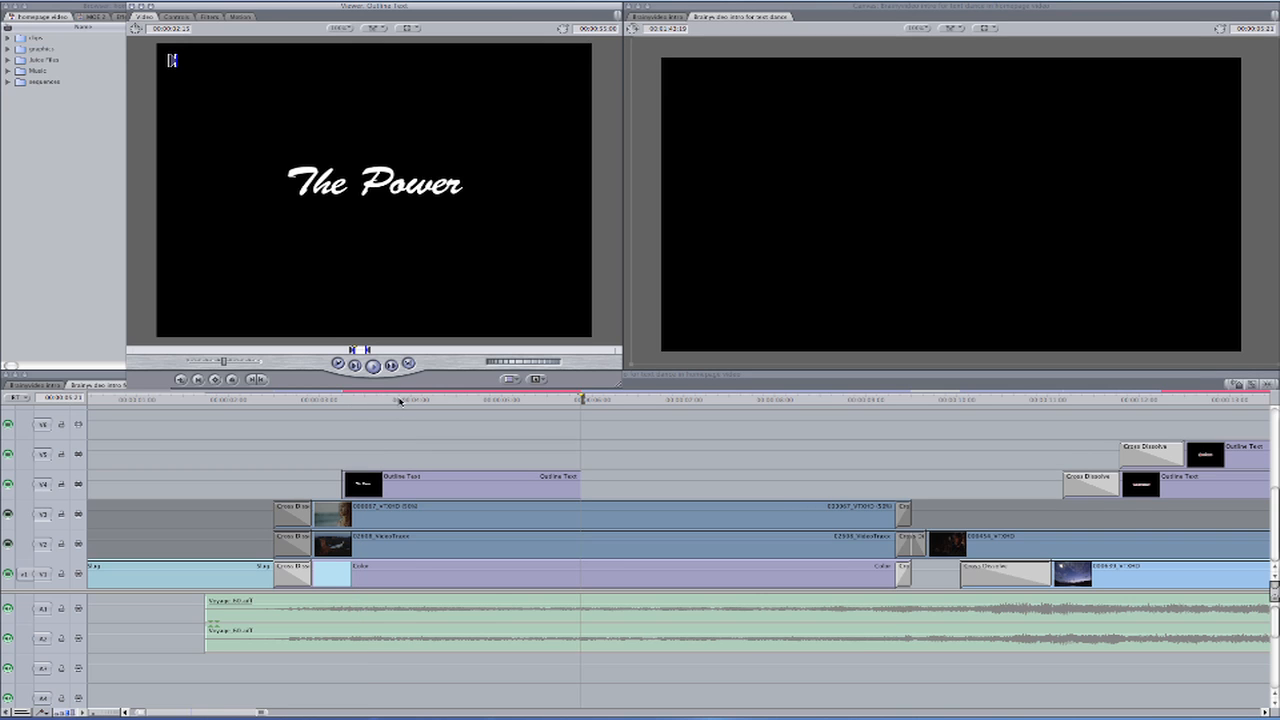
Add a Cross Dissolve to the start of "The Power" clip and shorten it to match the dissolves on the layers below
{"action": "left_click", "coordinate": [401, 401]}
{"action": "left_click", "coordinate": [322, 401]}
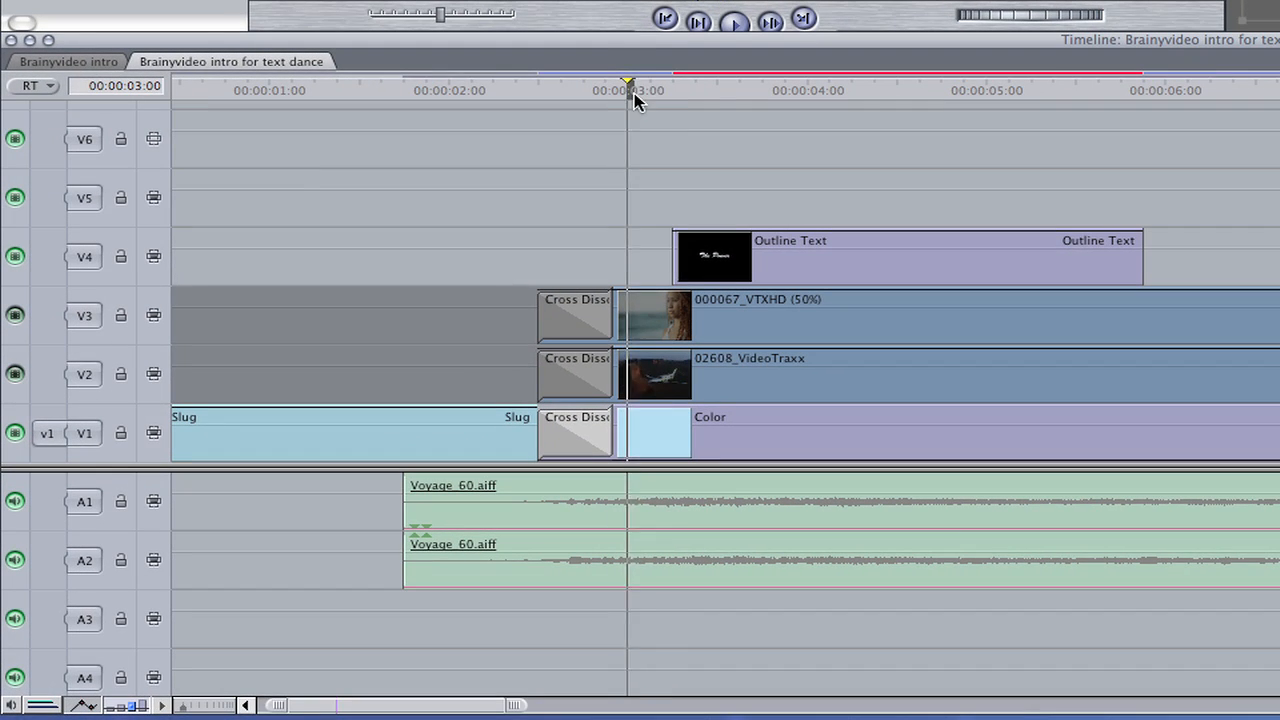
{"action": "left_click_drag", "start_coordinate": [633, 91], "coordinate": [649, 93]}
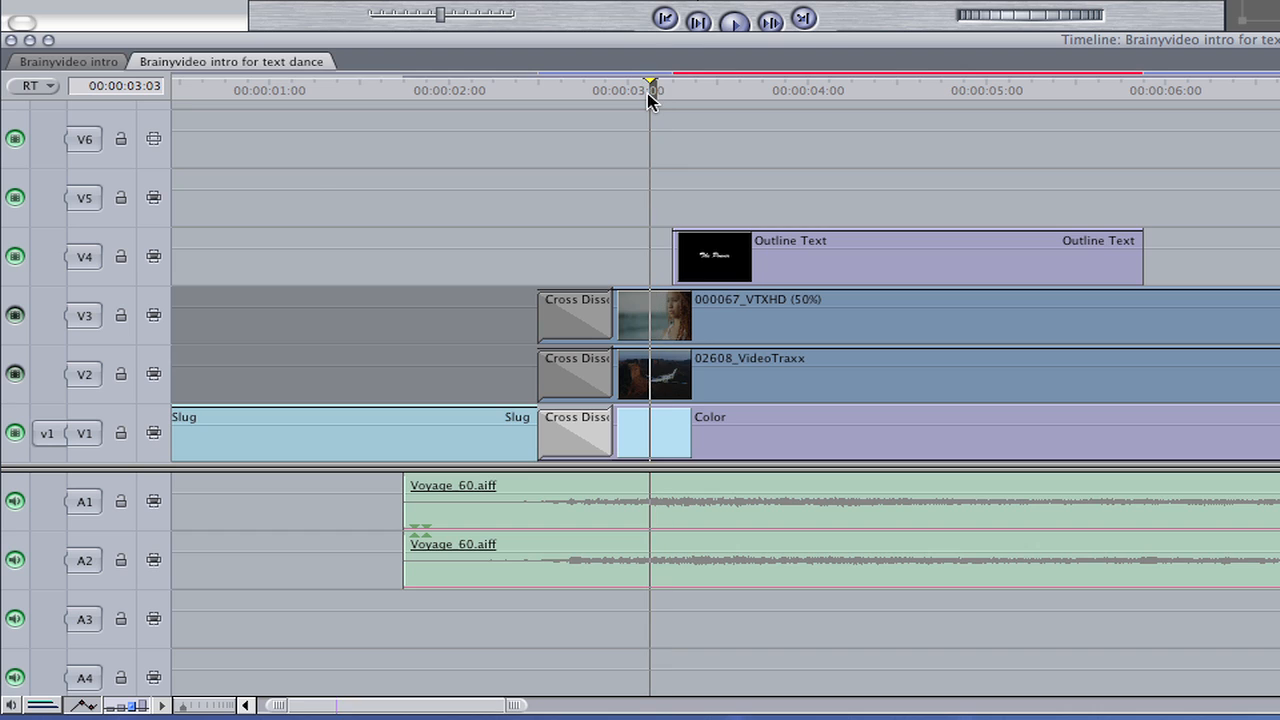
{"action": "left_click", "coordinate": [675, 252]}
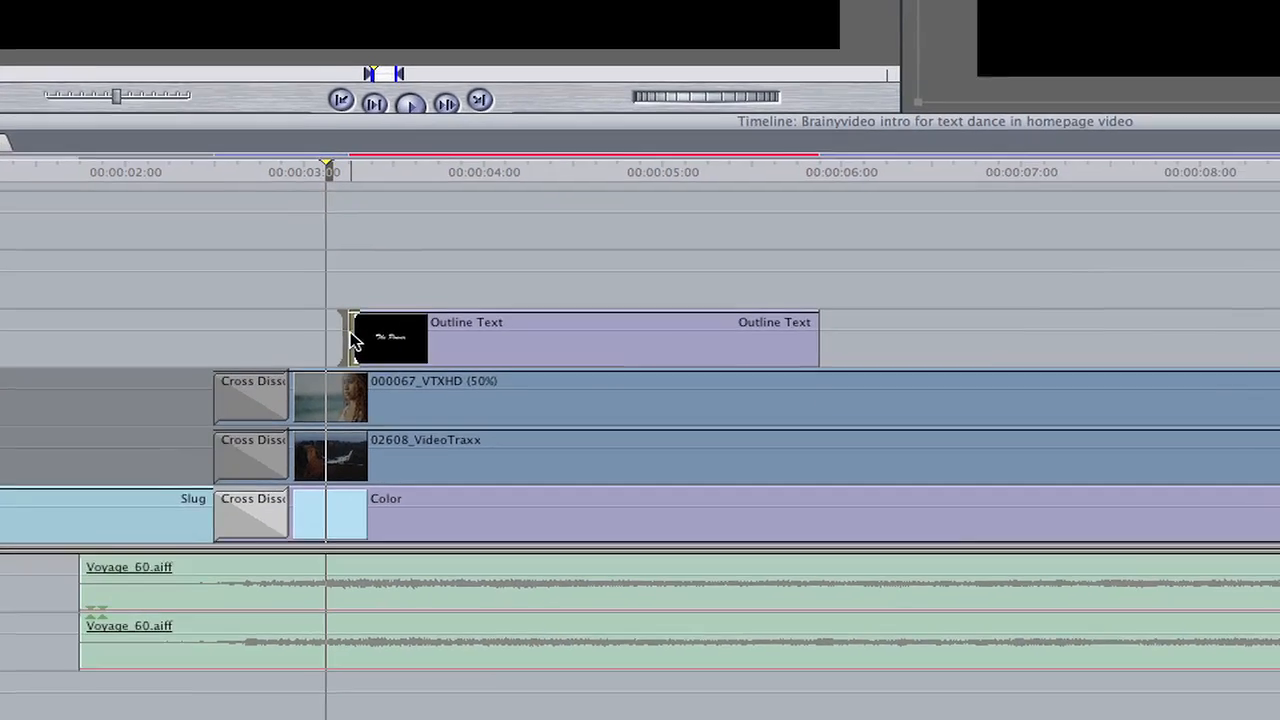
{"action": "key", "text": "super+t"}
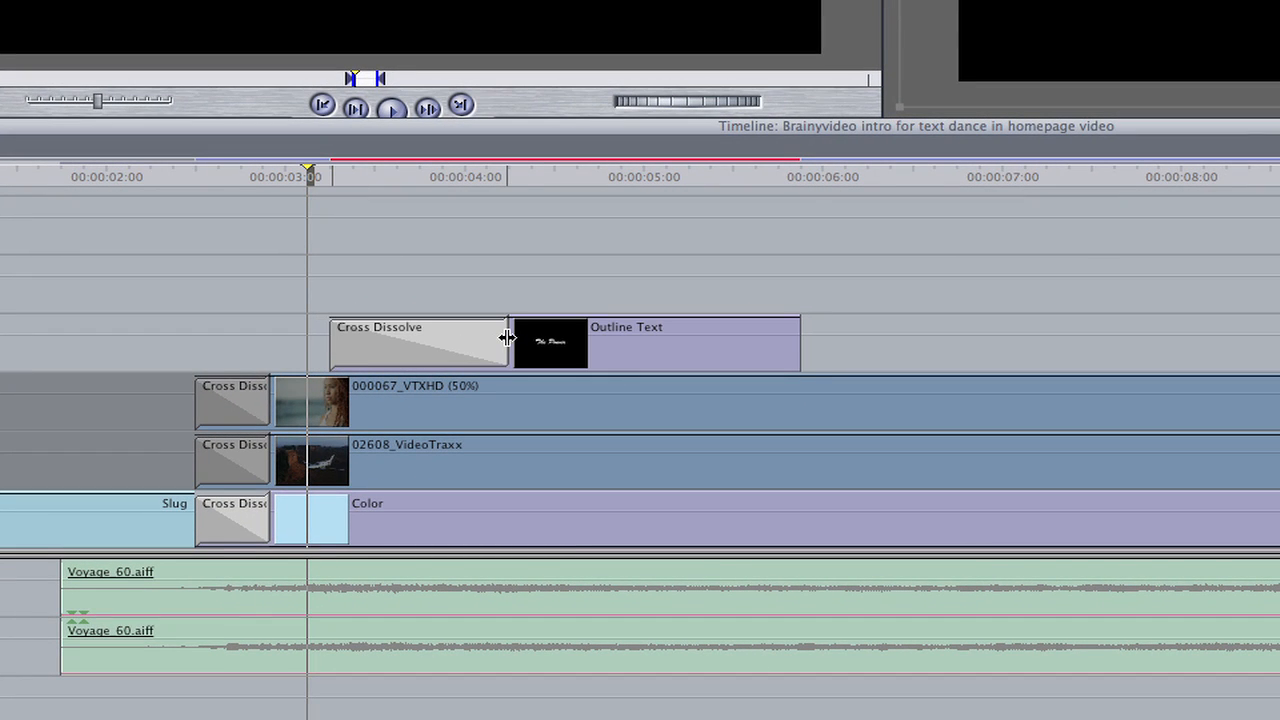
{"action": "left_click_drag", "start_coordinate": [504, 336], "coordinate": [403, 340]}
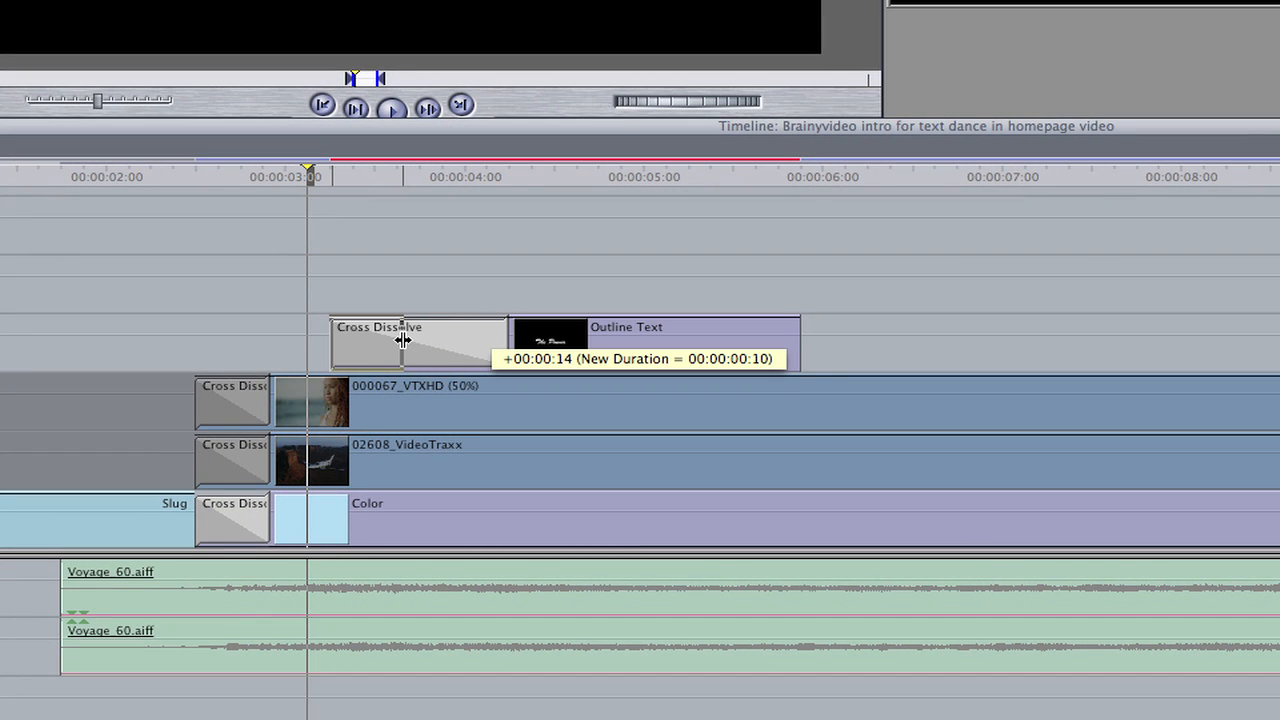
Reposition "The Power" title in the upper-left area of the frame, with the playhead past its opening dissolve
{"action": "left_click_drag", "start_coordinate": [310, 168], "coordinate": [449, 185]}
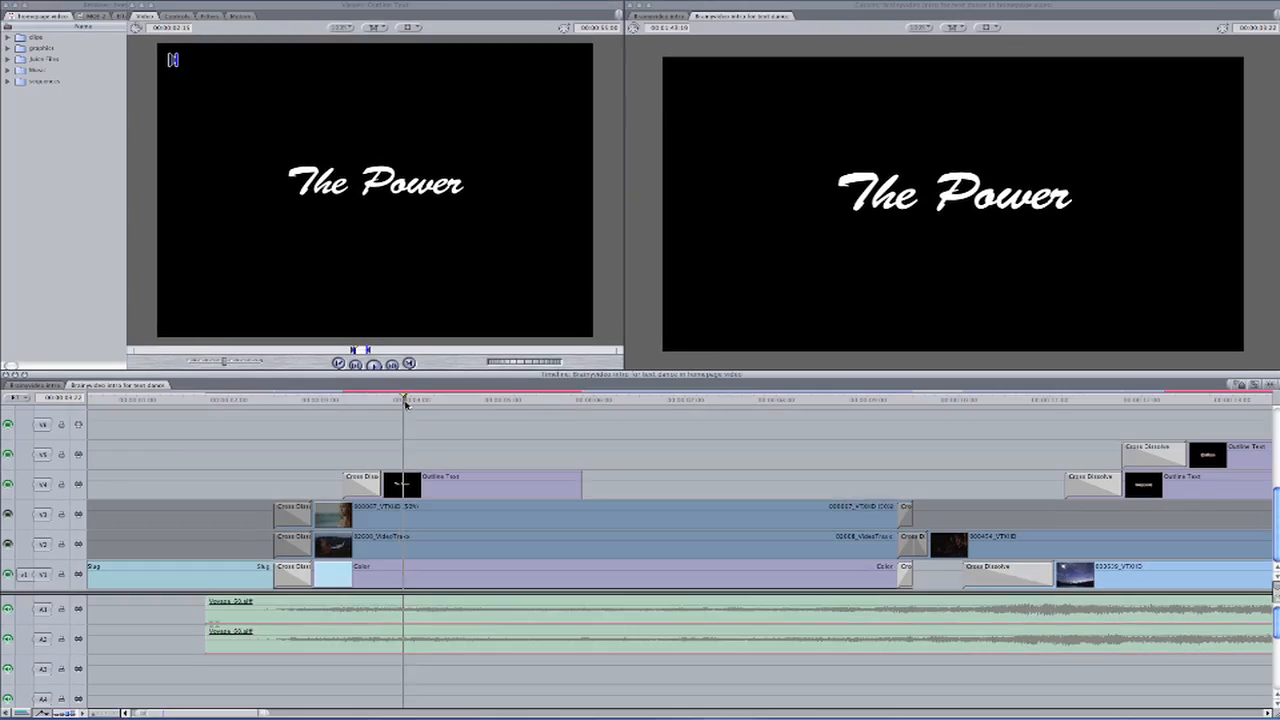
{"action": "left_click_drag", "start_coordinate": [406, 403], "coordinate": [424, 403]}
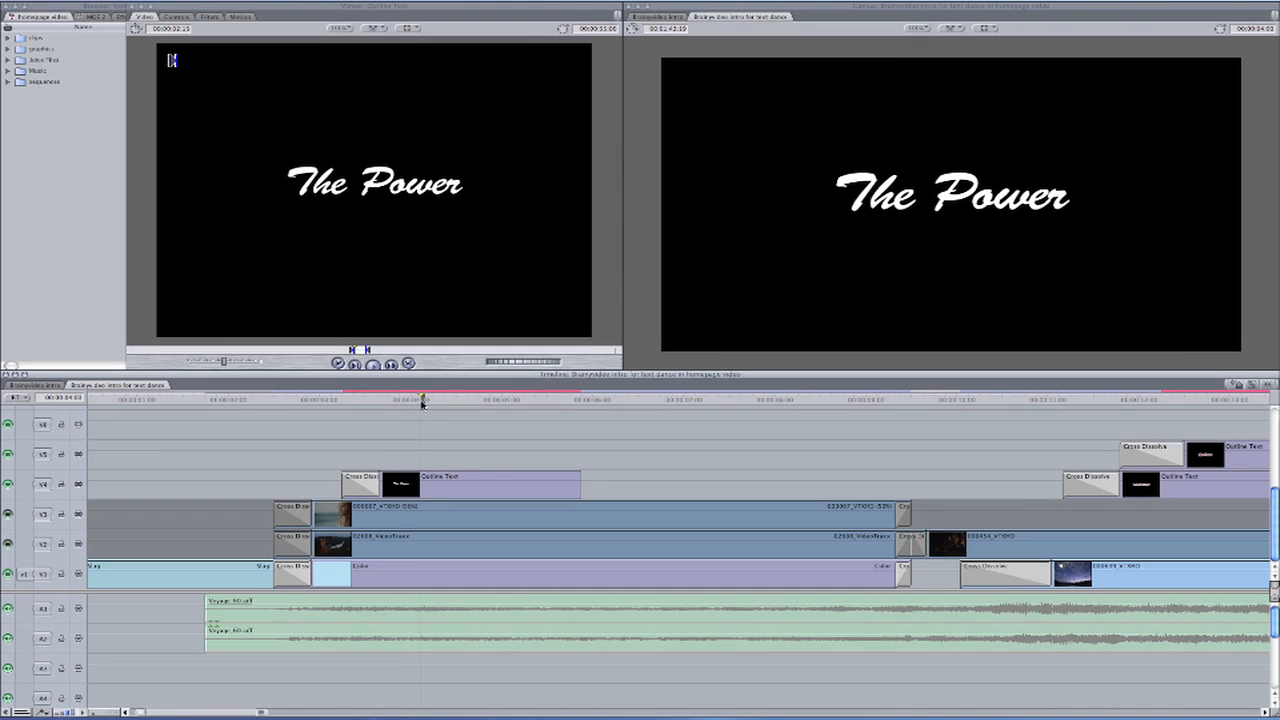
{"action": "left_click", "coordinate": [461, 489]}
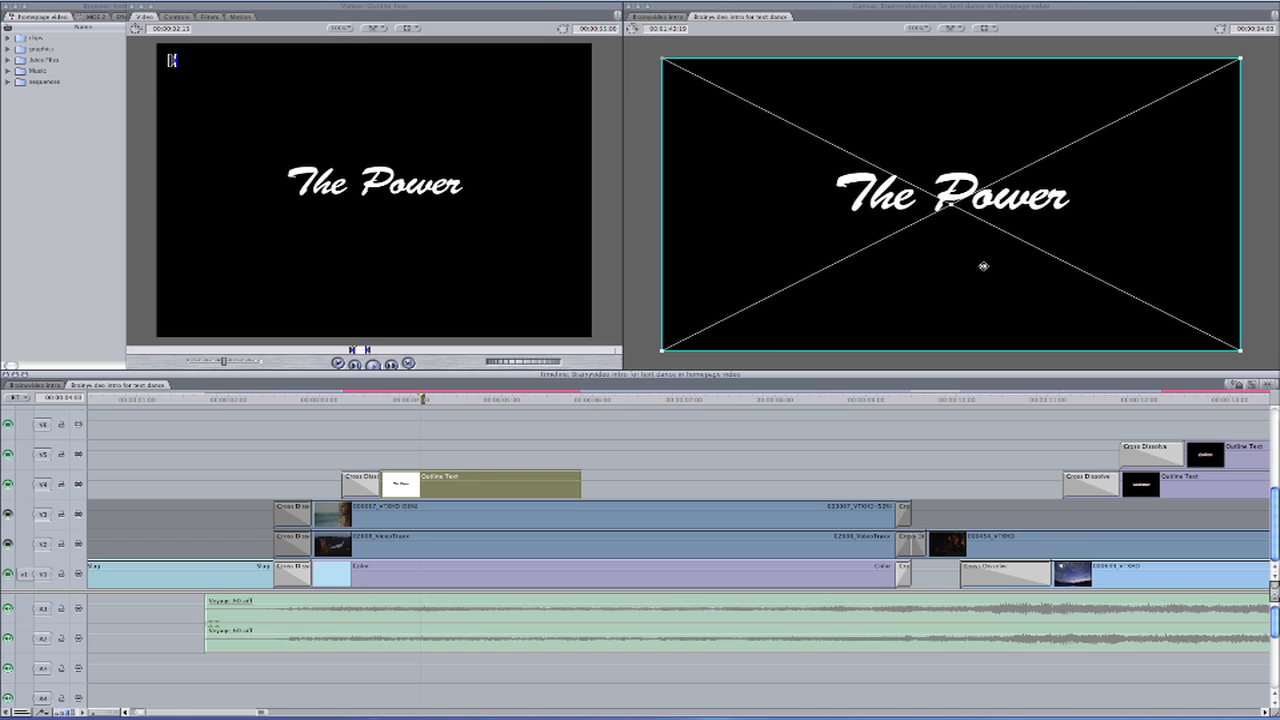
{"action": "left_click_drag", "start_coordinate": [983, 266], "coordinate": [874, 200]}
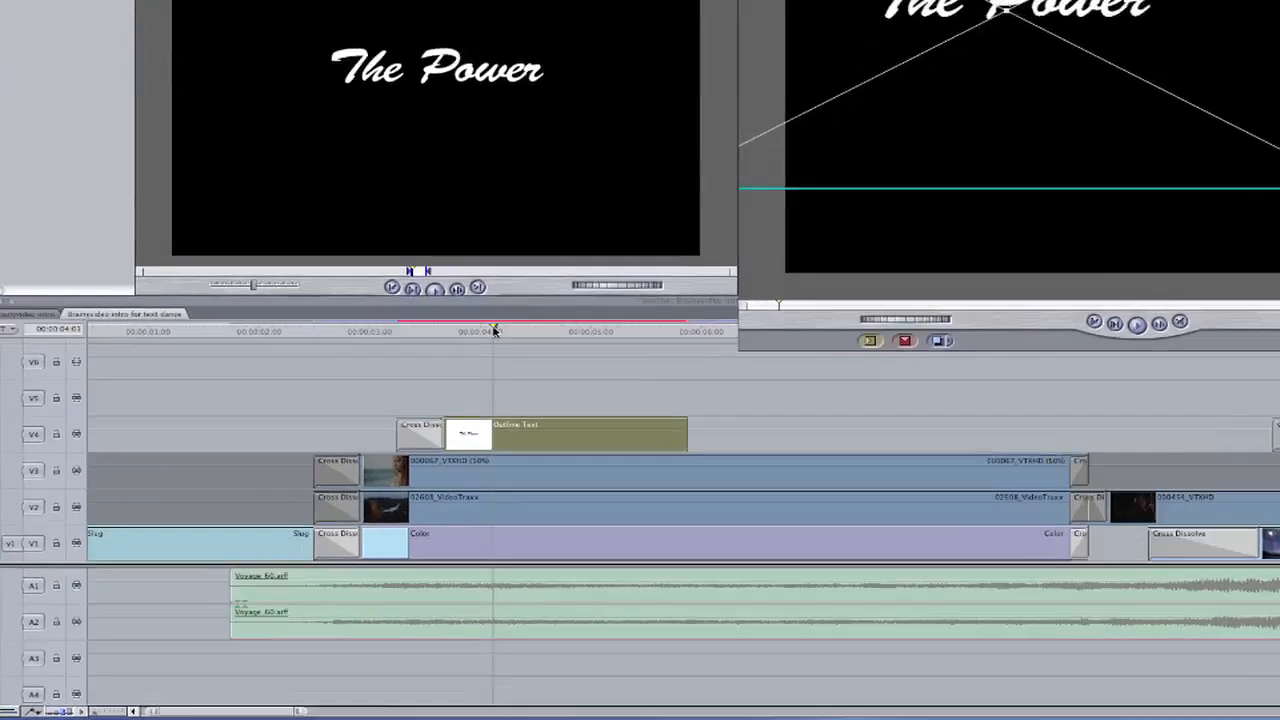
Step two seconds on from the start of "The Power" clip and set the playhead at 00:00:05:18
{"action": "left_click_drag", "start_coordinate": [493, 331], "coordinate": [397, 332]}
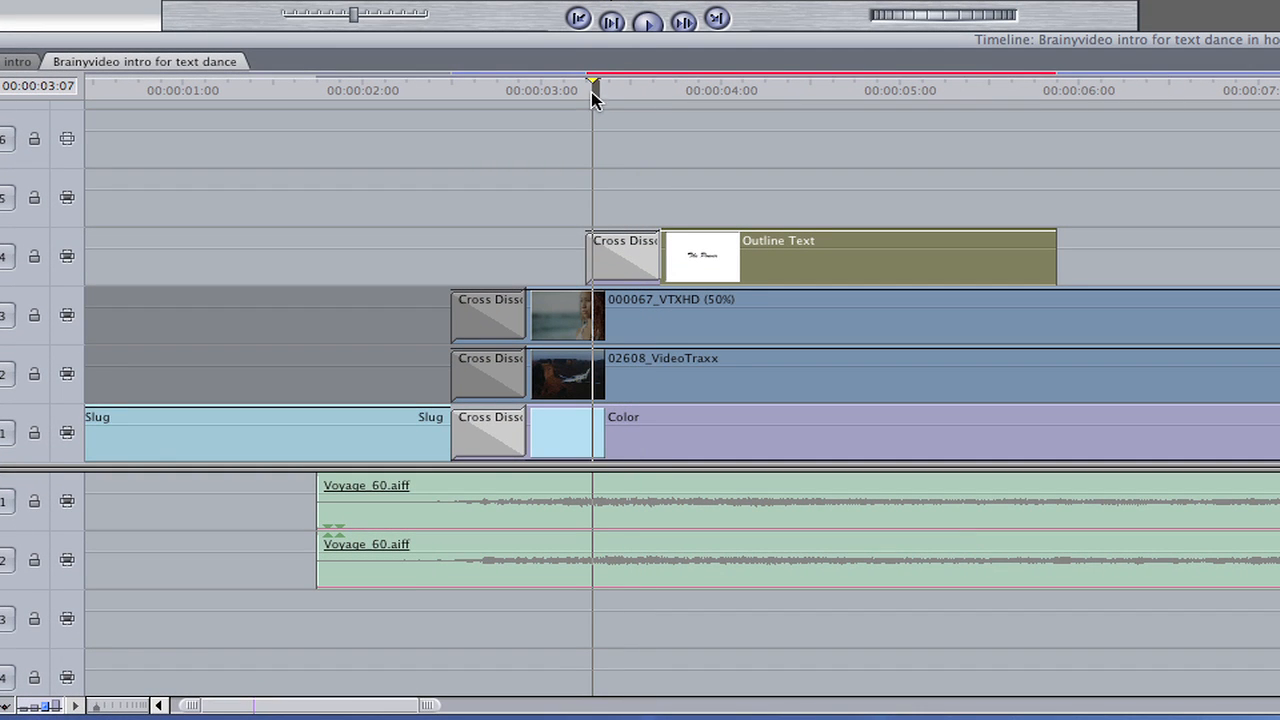
{"action": "left_click_drag", "start_coordinate": [593, 95], "coordinate": [587, 90]}
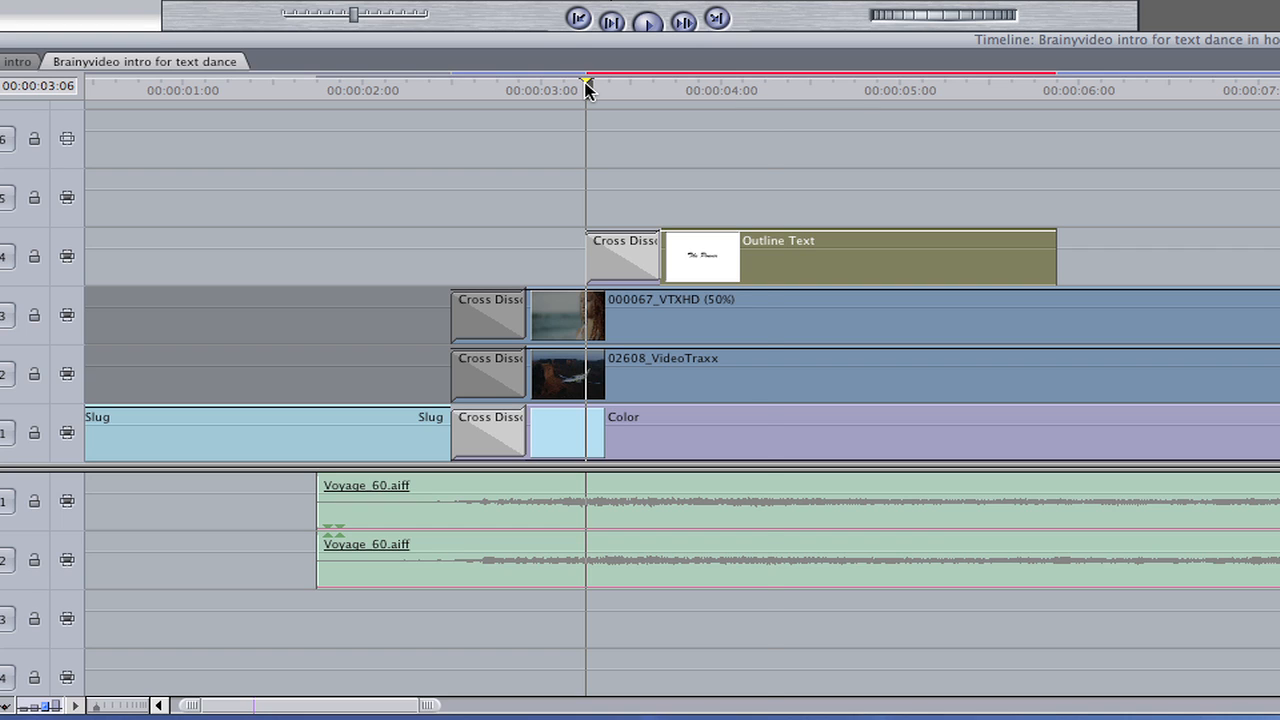
{"action": "key", "text": "shift+Right"}
{"action": "key", "text": "shift+Right"}
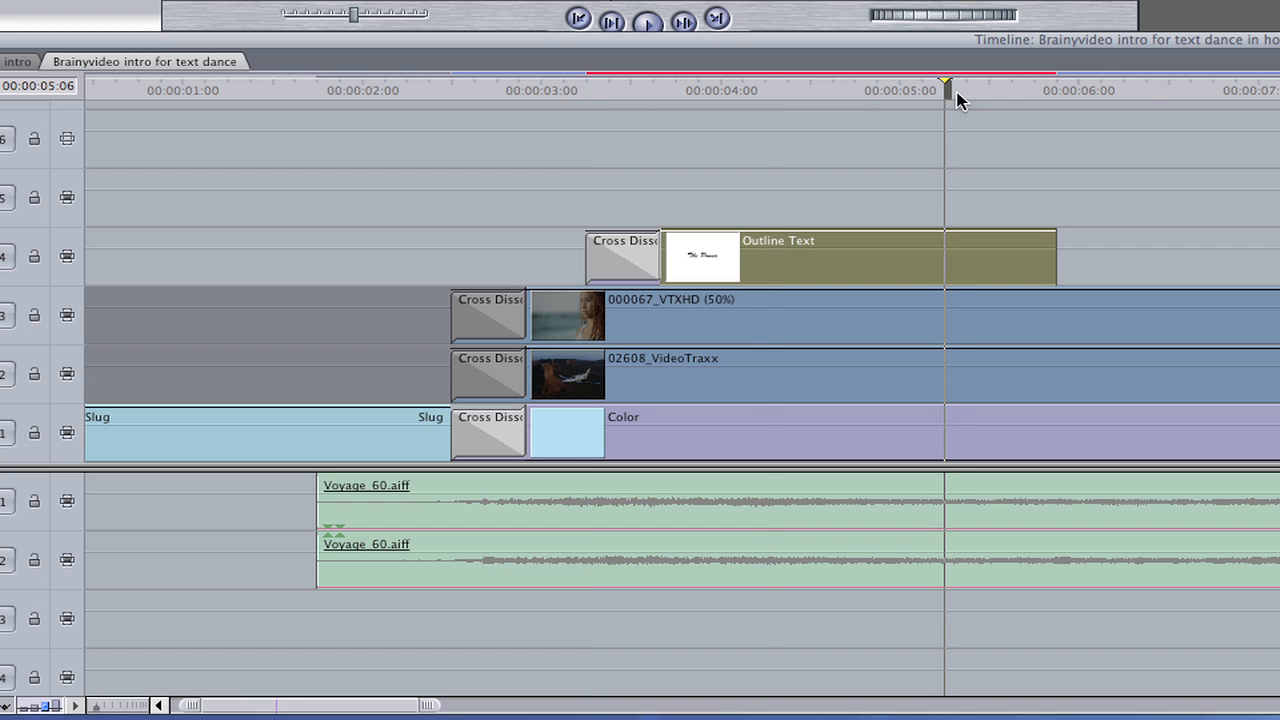
{"action": "left_click_drag", "start_coordinate": [951, 85], "coordinate": [1035, 87]}
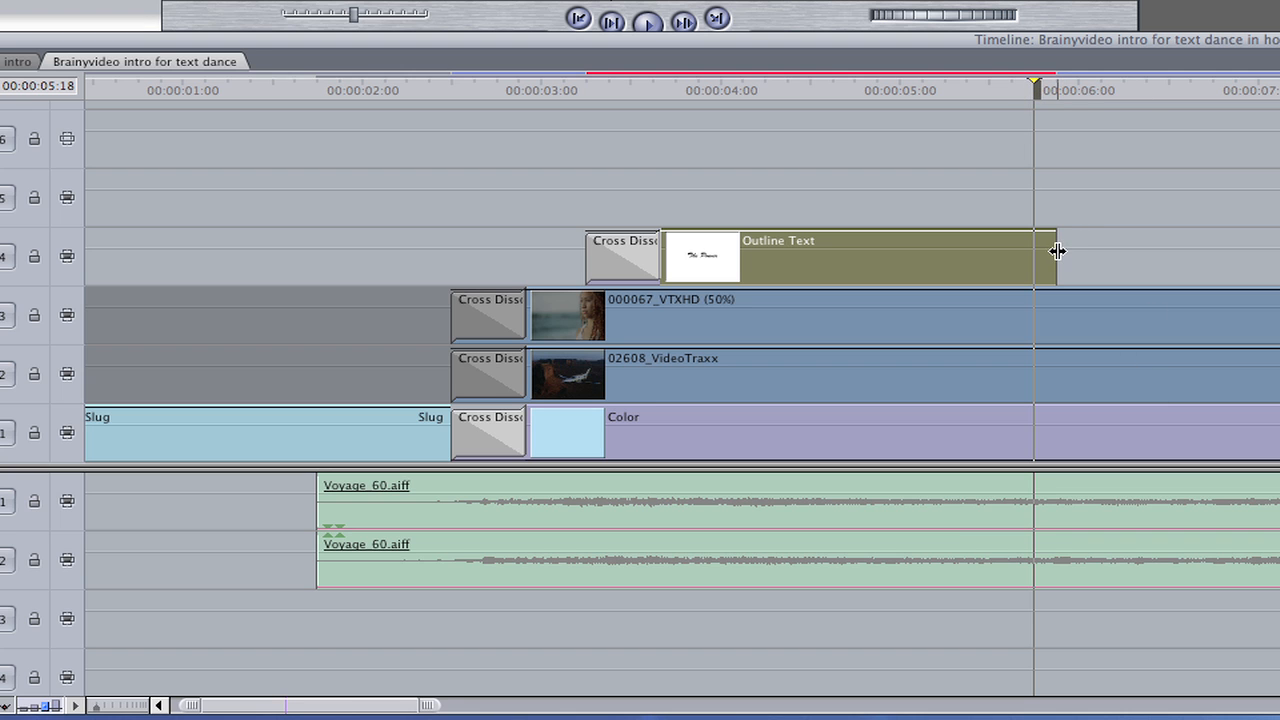
Extend "The Power" clip to the end of the background layers and add a short Cross Dissolve at its end
{"action": "left_click_drag", "start_coordinate": [1057, 251], "coordinate": [1279, 262]}
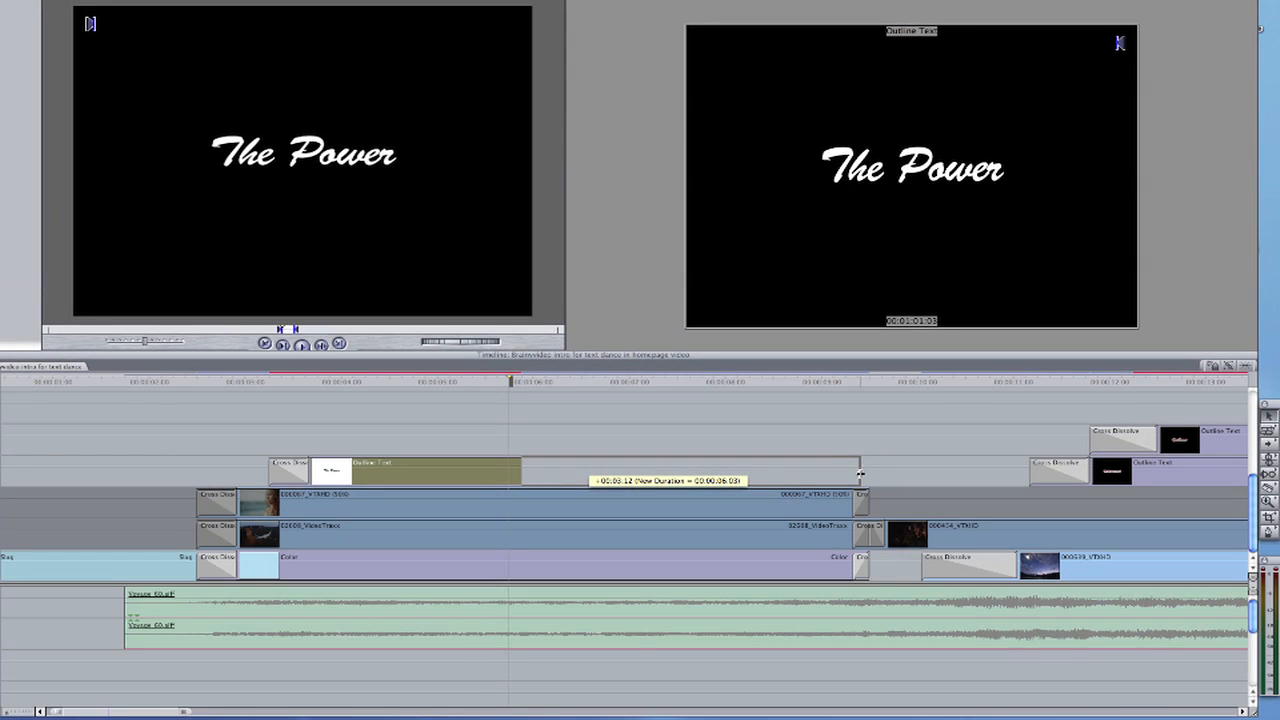
{"action": "left_click_drag", "start_coordinate": [860, 473], "coordinate": [861, 476]}
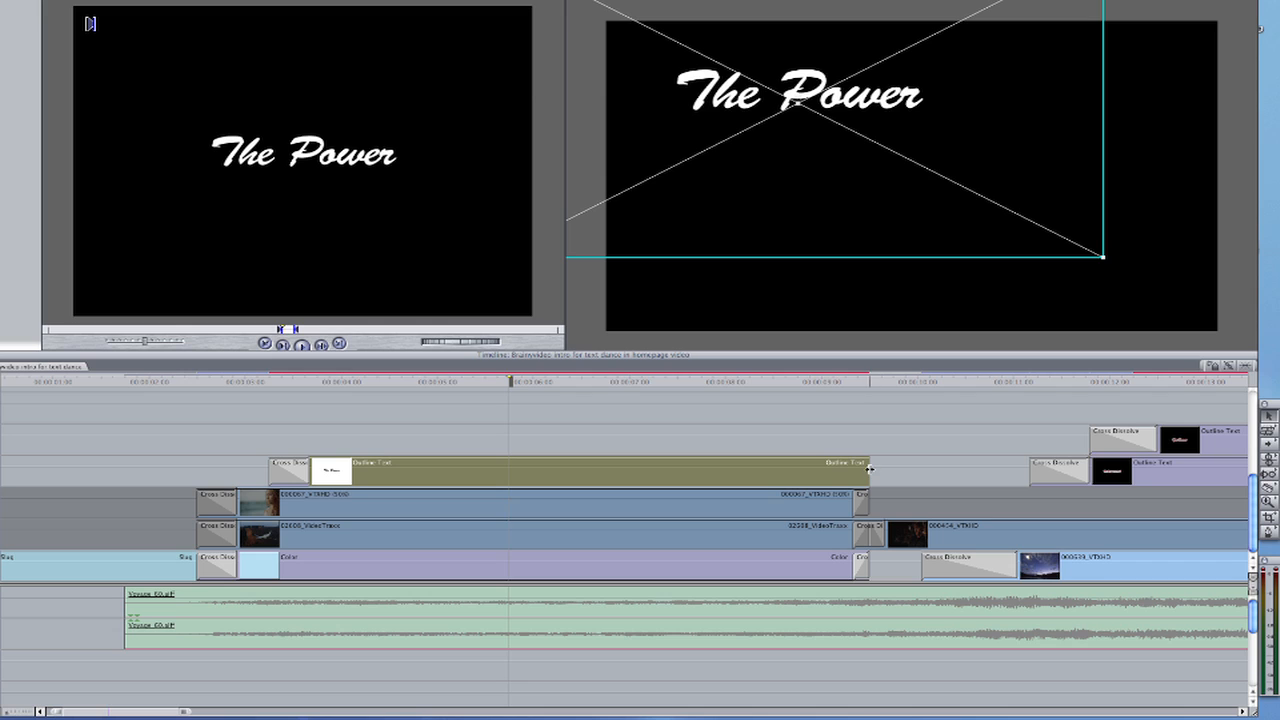
{"action": "left_click", "coordinate": [868, 470]}
{"action": "key", "text": "super+t"}
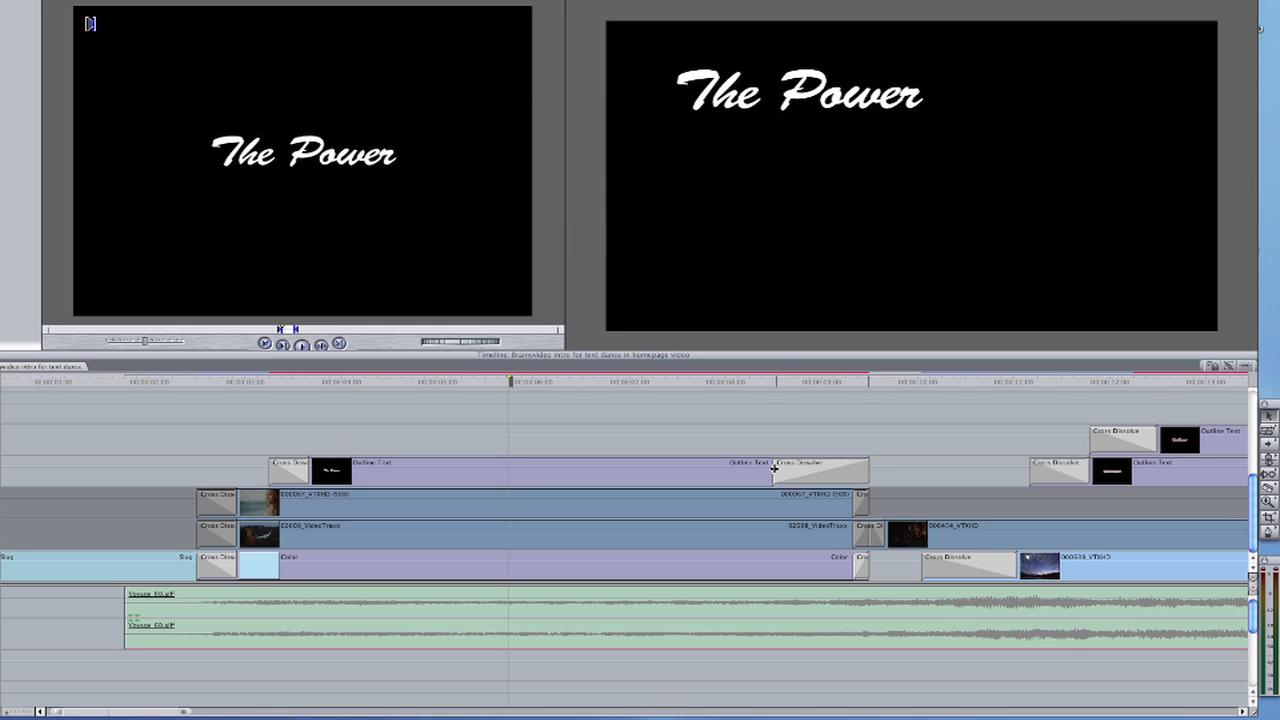
{"action": "left_click_drag", "start_coordinate": [773, 469], "coordinate": [853, 473]}
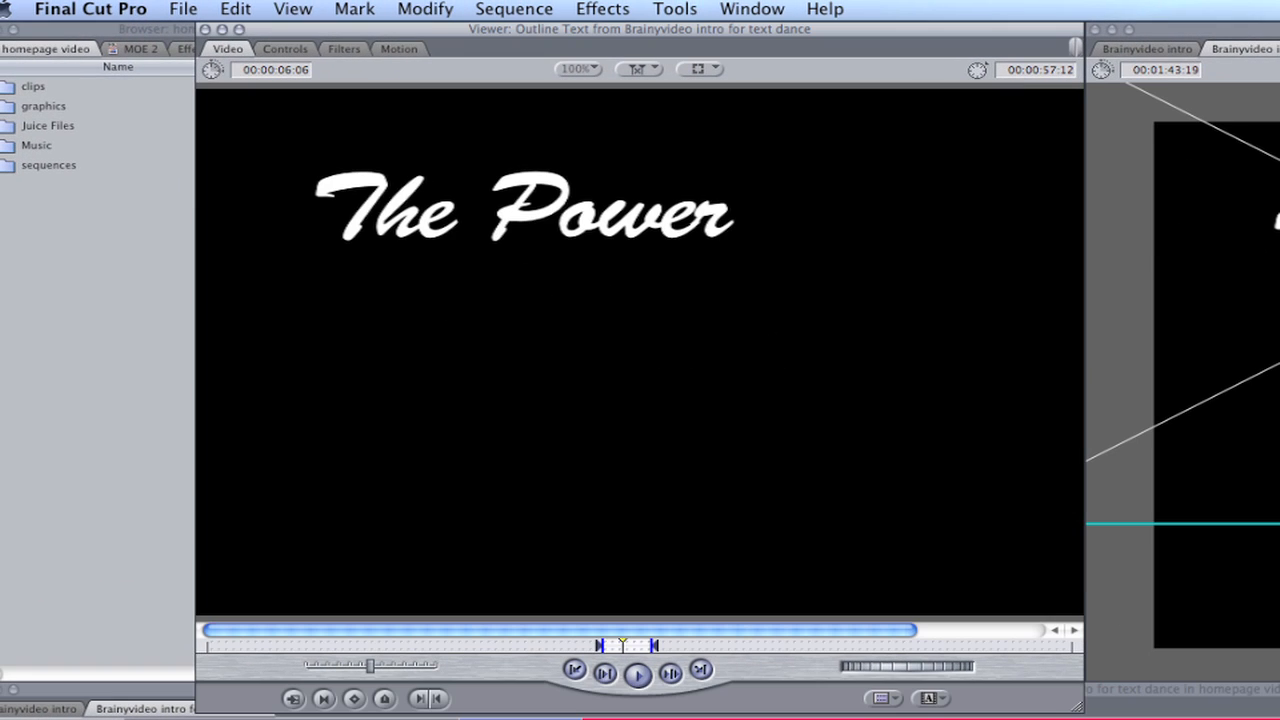
Keyframe the title's Scale at 100 at 00:00:05:18 and at 80 at the start of the clip
{"action": "left_click", "coordinate": [398, 49]}
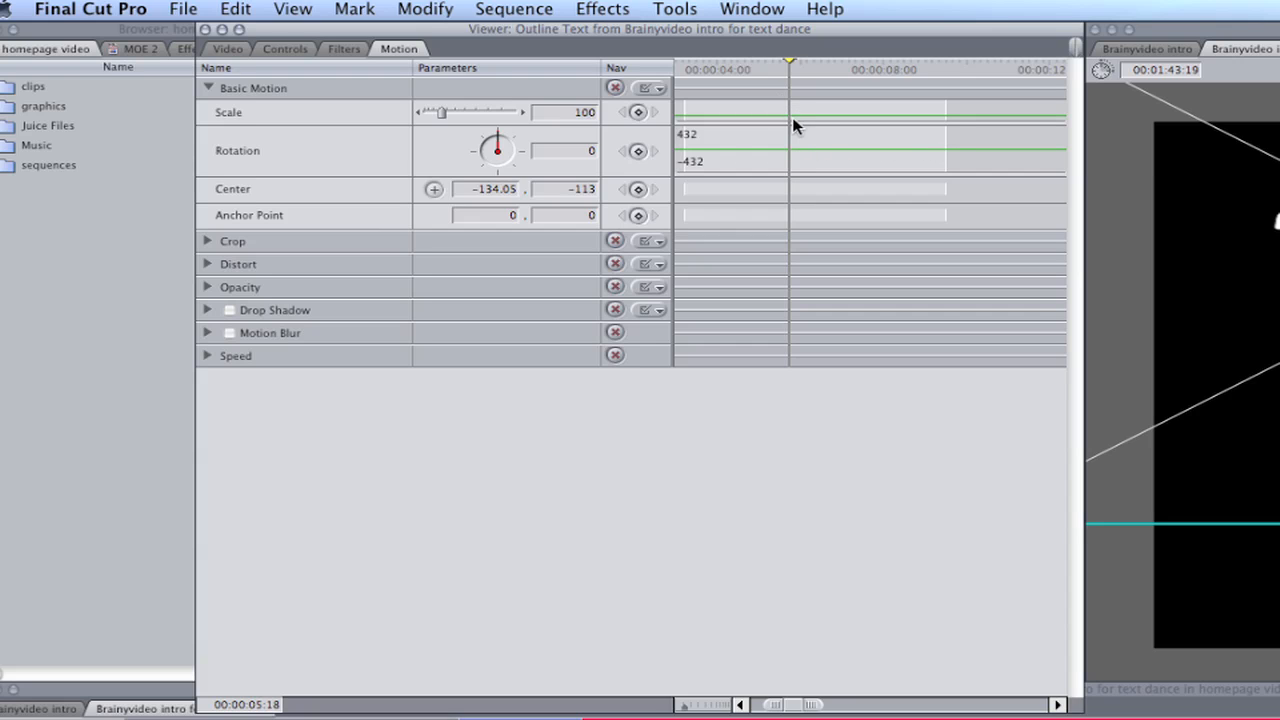
{"action": "left_click", "coordinate": [637, 117]}
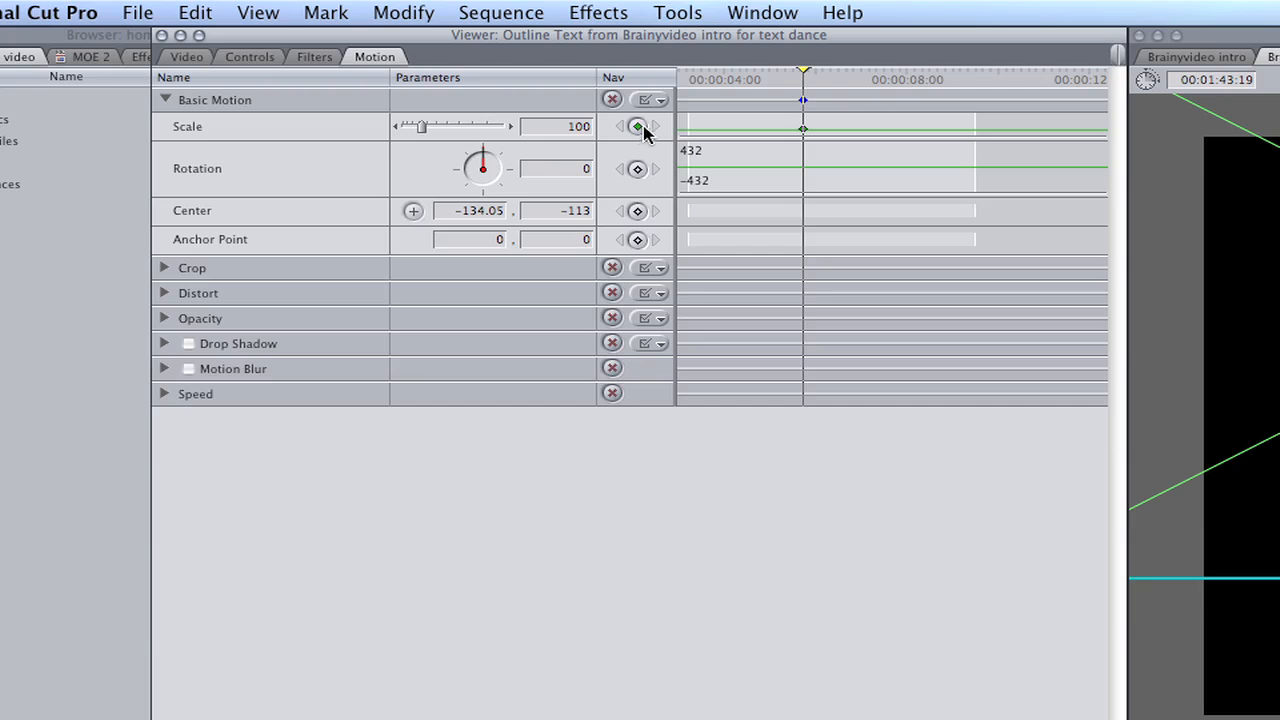
{"action": "mouse_move", "coordinate": [803, 77]}
{"action": "left_mouse_down"}
{"action": "mouse_move", "coordinate": [698, 76]}
{"action": "mouse_move", "coordinate": [779, 78]}
{"action": "left_mouse_up"}
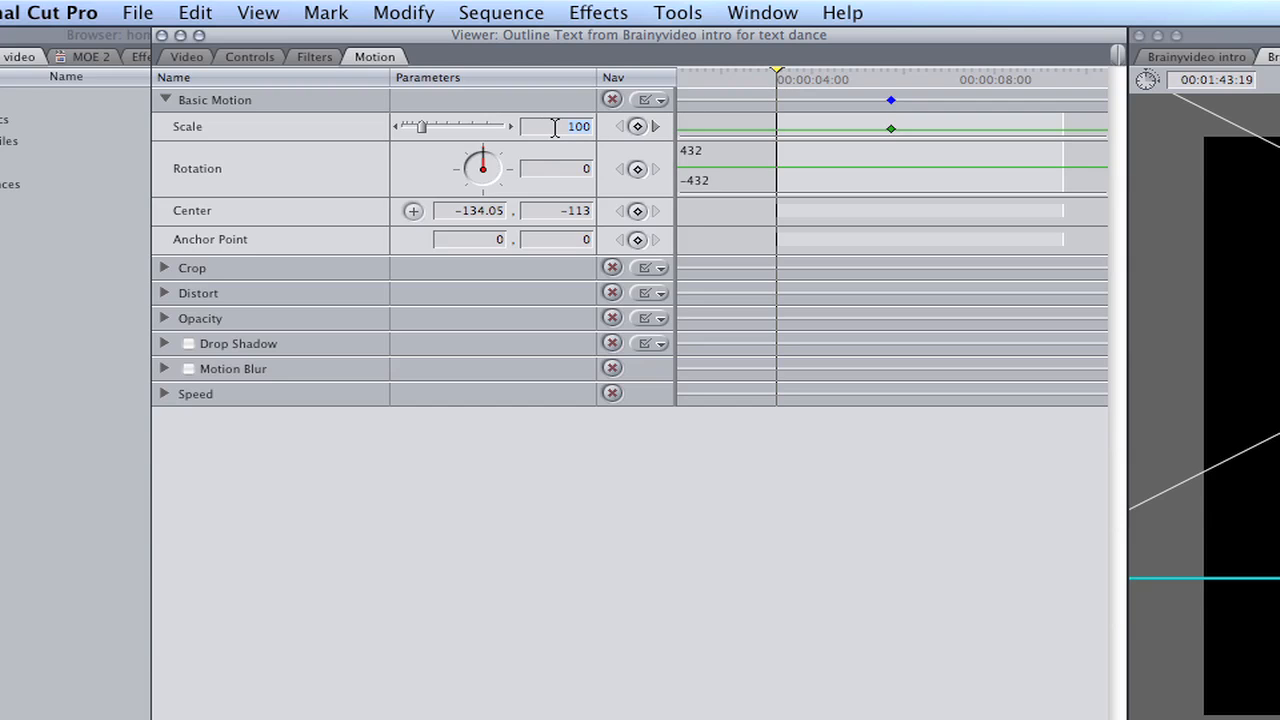
{"action": "type", "text": "80"}
{"action": "key", "text": "Tab"}
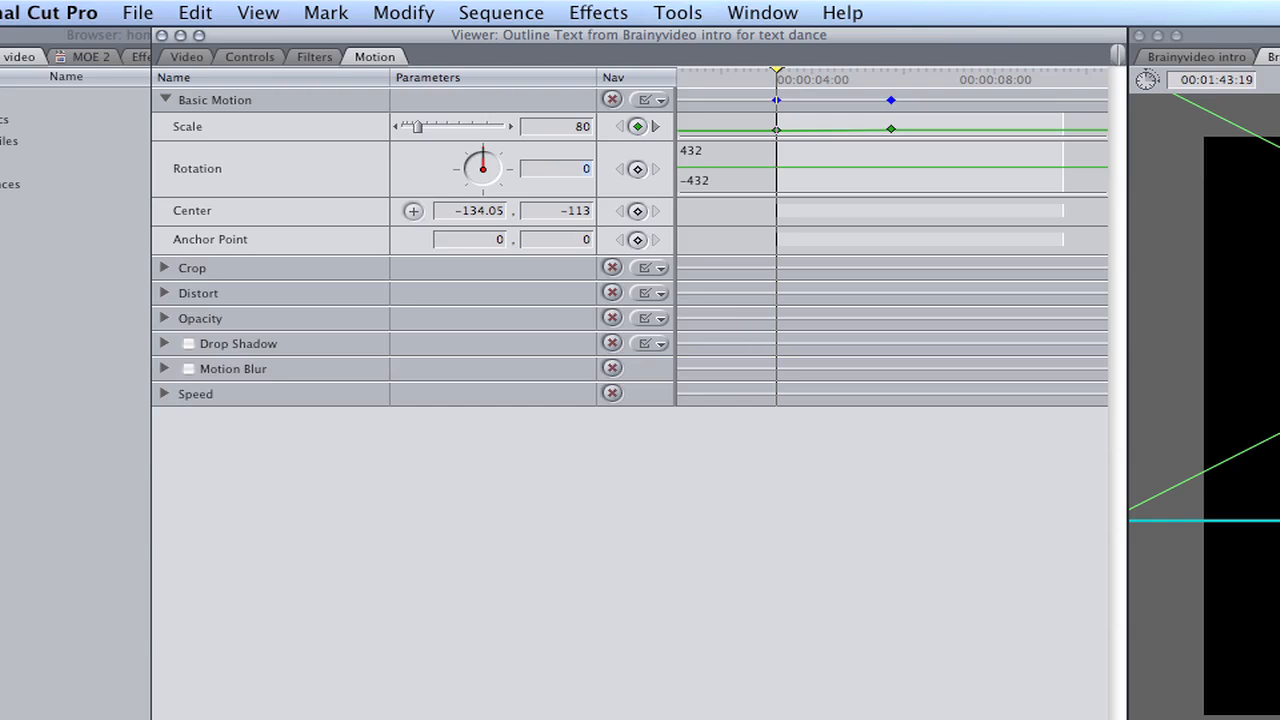
Step forward through the frames between the two Scale keyframes to examine how "The Power" title grows
{"action": "key", "text": "Right"}
{"action": "key", "text": "Right"}
{"action": "key", "text": "Right"}
{"action": "key", "text": "Right"}
{"action": "key", "text": "Right"}
{"action": "key", "text": "Right"}
{"action": "key", "text": "Right"}
{"action": "key", "text": "Right"}
{"action": "key", "text": "Right"}
{"action": "key", "text": "Right"}
{"action": "key", "text": "Right"}
{"action": "key", "text": "Right"}
{"action": "key", "text": "Right"}
{"action": "key", "text": "Right"}
{"action": "key", "text": "Right"}
{"action": "key", "text": "Right"}
{"action": "key", "text": "Right"}
{"action": "key", "text": "Right"}
{"action": "key", "text": "Right"}
{"action": "key", "text": "Right"}
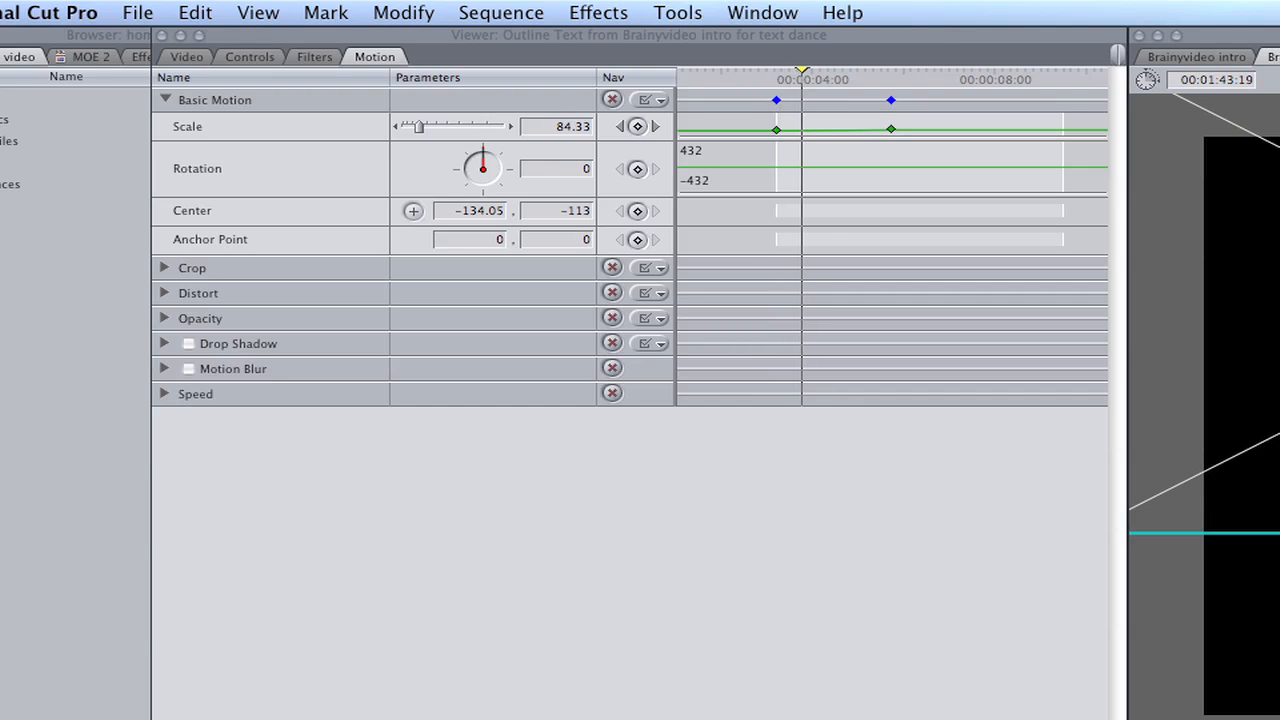
{"action": "key", "text": "Right"}
{"action": "key", "text": "Right"}
{"action": "key", "text": "Right"}
{"action": "key", "text": "Right"}
{"action": "key", "text": "Right"}
{"action": "key", "text": "Right"}
{"action": "key", "text": "Right"}
{"action": "key", "text": "Right"}
{"action": "key", "text": "Right"}
{"action": "key", "text": "Right"}
{"action": "key", "text": "Right"}
{"action": "key", "text": "Right"}
{"action": "key", "text": "Right"}
{"action": "key", "text": "Right"}
{"action": "key", "text": "Right"}
{"action": "key", "text": "Right"}
{"action": "key", "text": "Right"}
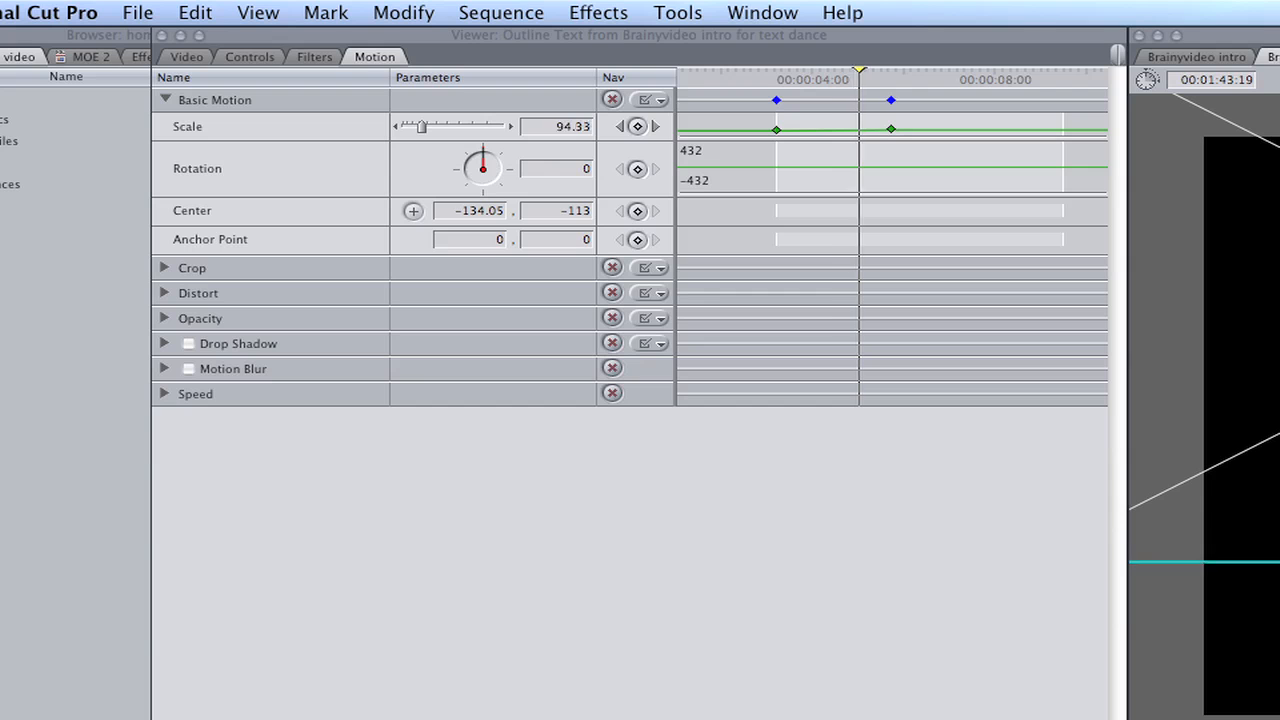
{"action": "key", "text": "Right"}
{"action": "key", "text": "Right"}
{"action": "key", "text": "Right"}
{"action": "key", "text": "Right"}
{"action": "key", "text": "Right"}
{"action": "key", "text": "Right"}
{"action": "key", "text": "Right"}
{"action": "key", "text": "Right"}
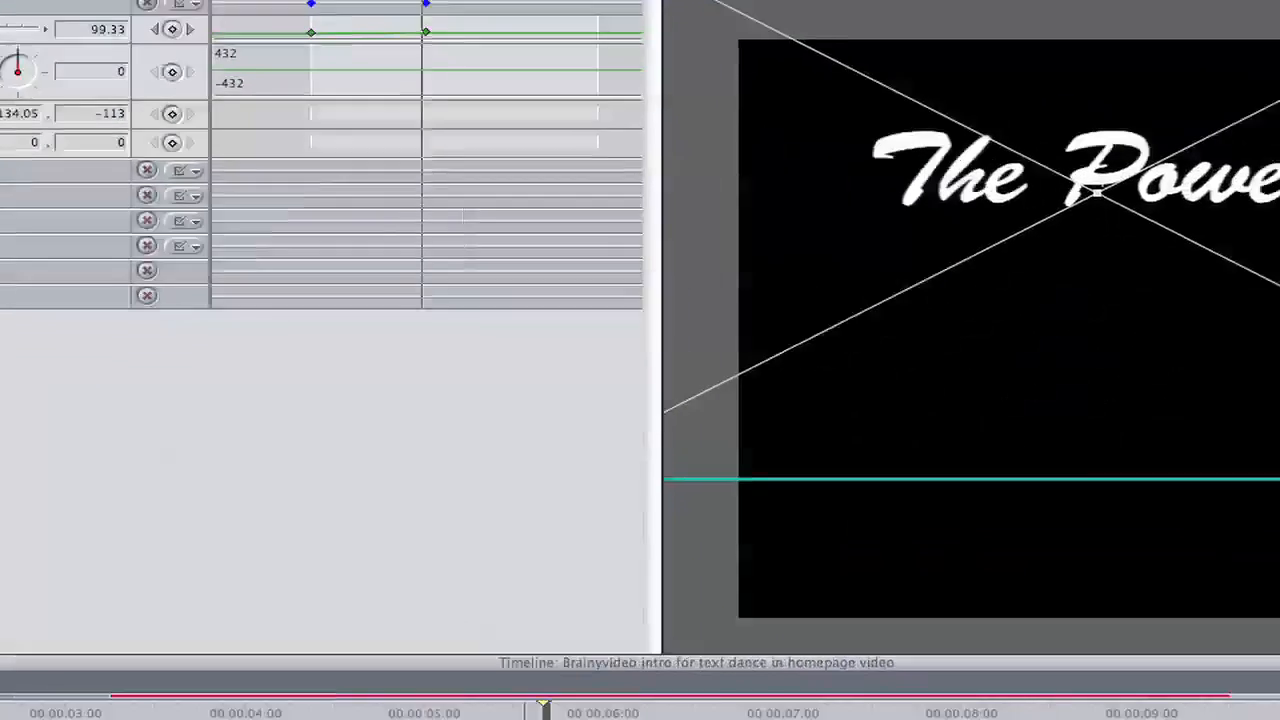
Render "The Power" title animation and play it back from about 00:00:03:00
{"action": "key", "text": "super+r"}
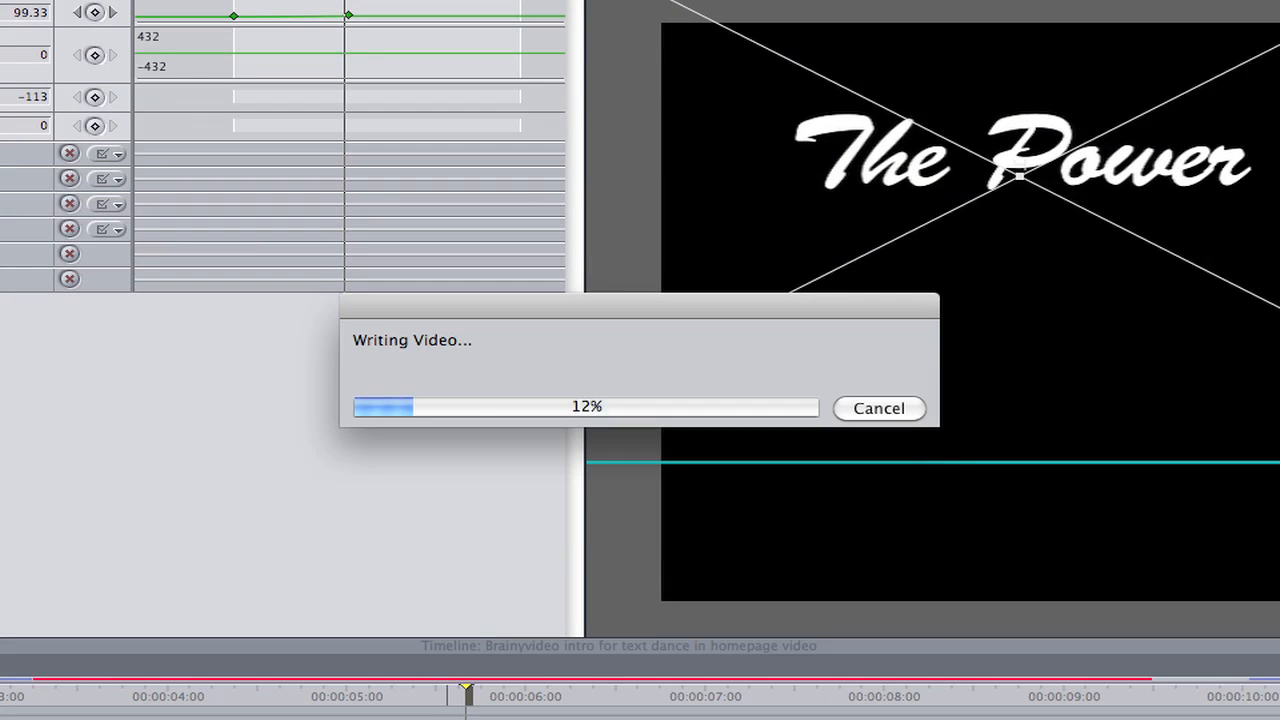
{"action": "left_click", "coordinate": [30, 695]}
{"action": "key", "text": "space"}
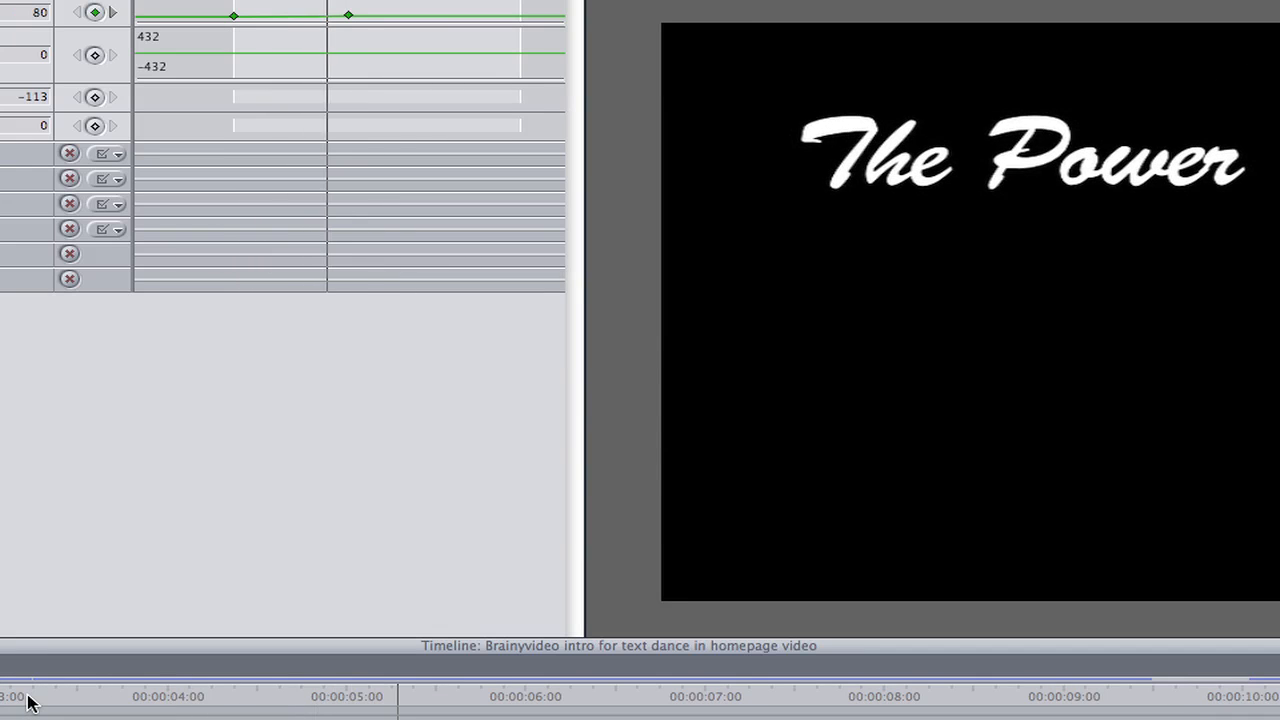
{"action": "key", "text": "space"}
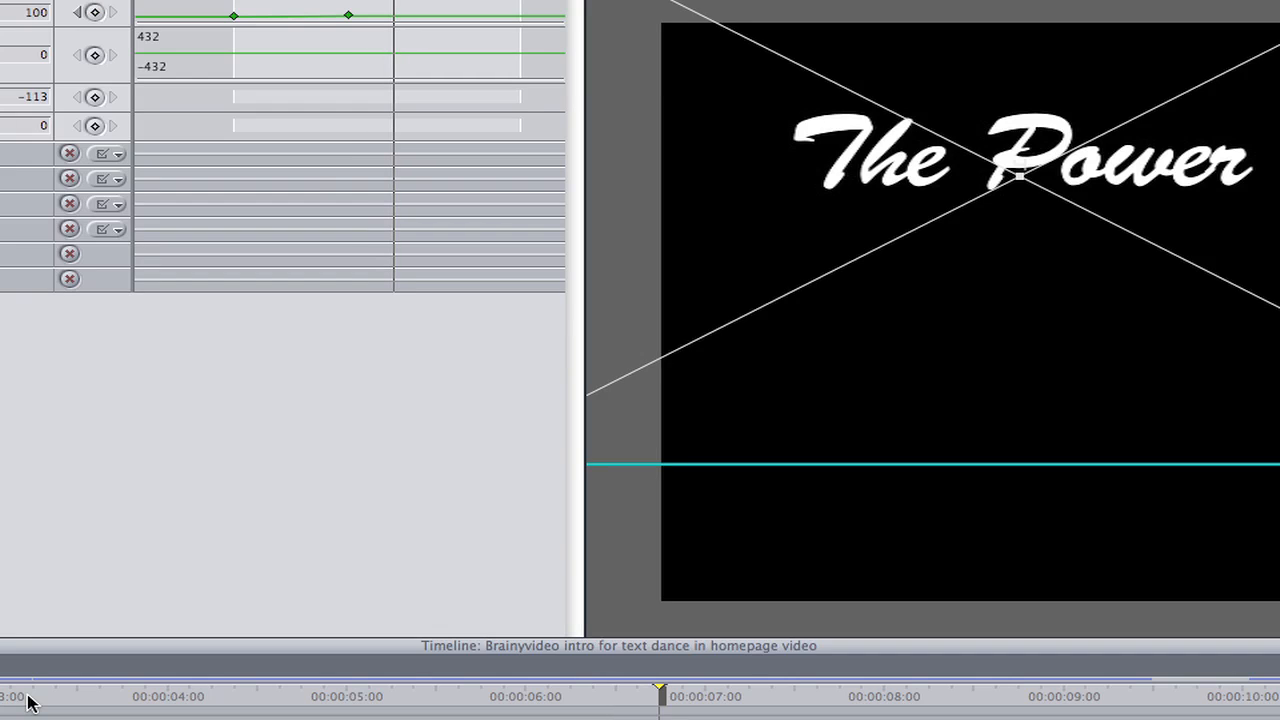
Go back to the title's second Scale keyframe, at value 100, and apply Smooth to it
{"action": "left_click", "coordinate": [78, 12]}
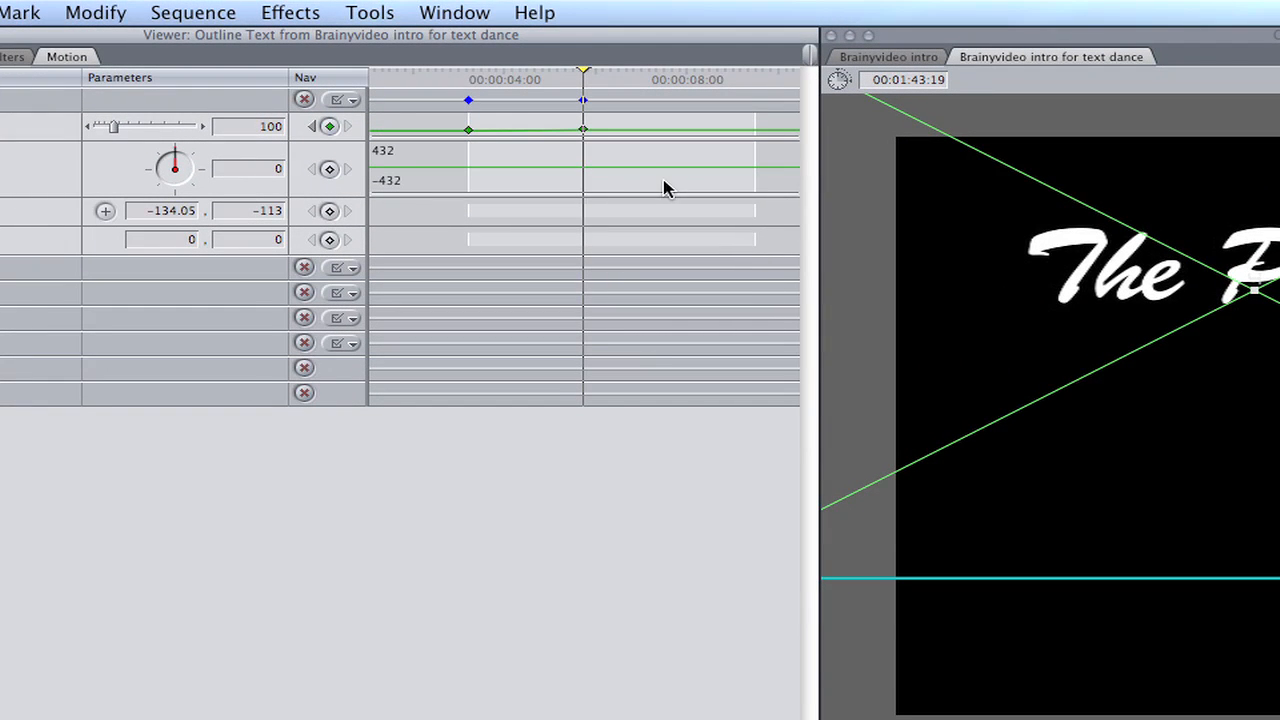
{"action": "right_click", "coordinate": [585, 132]}
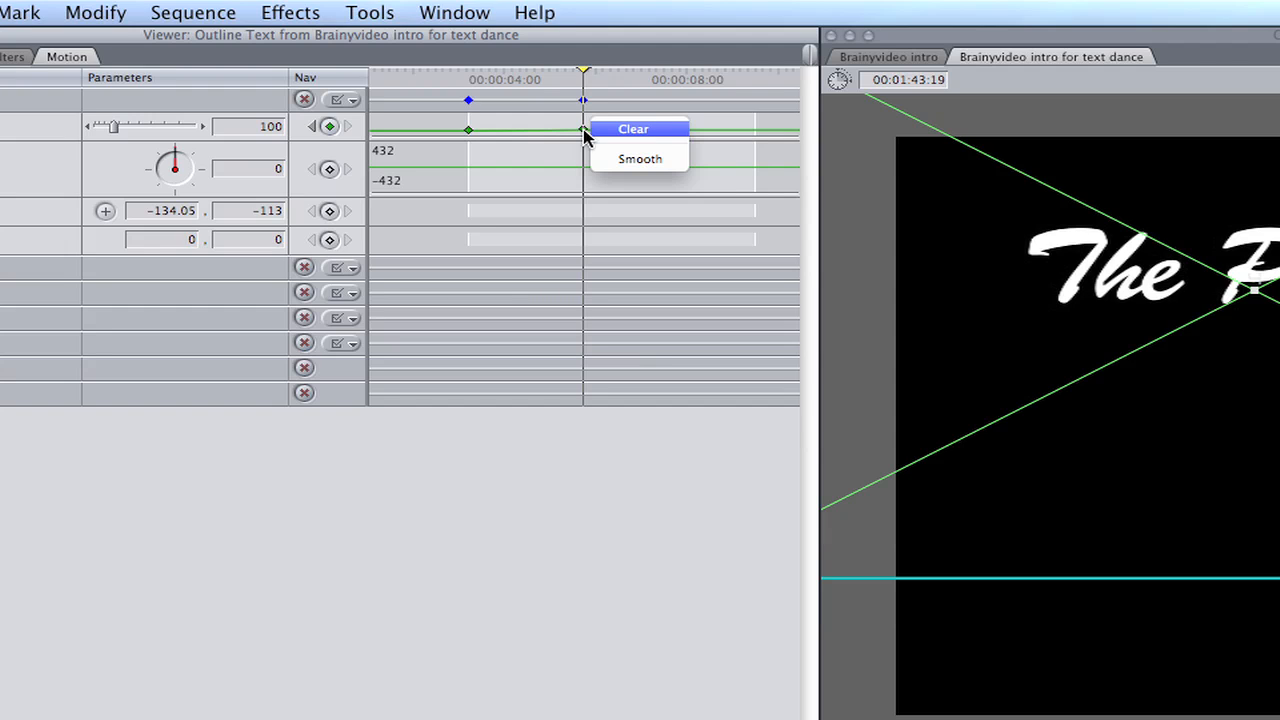
{"action": "left_click", "coordinate": [650, 161]}
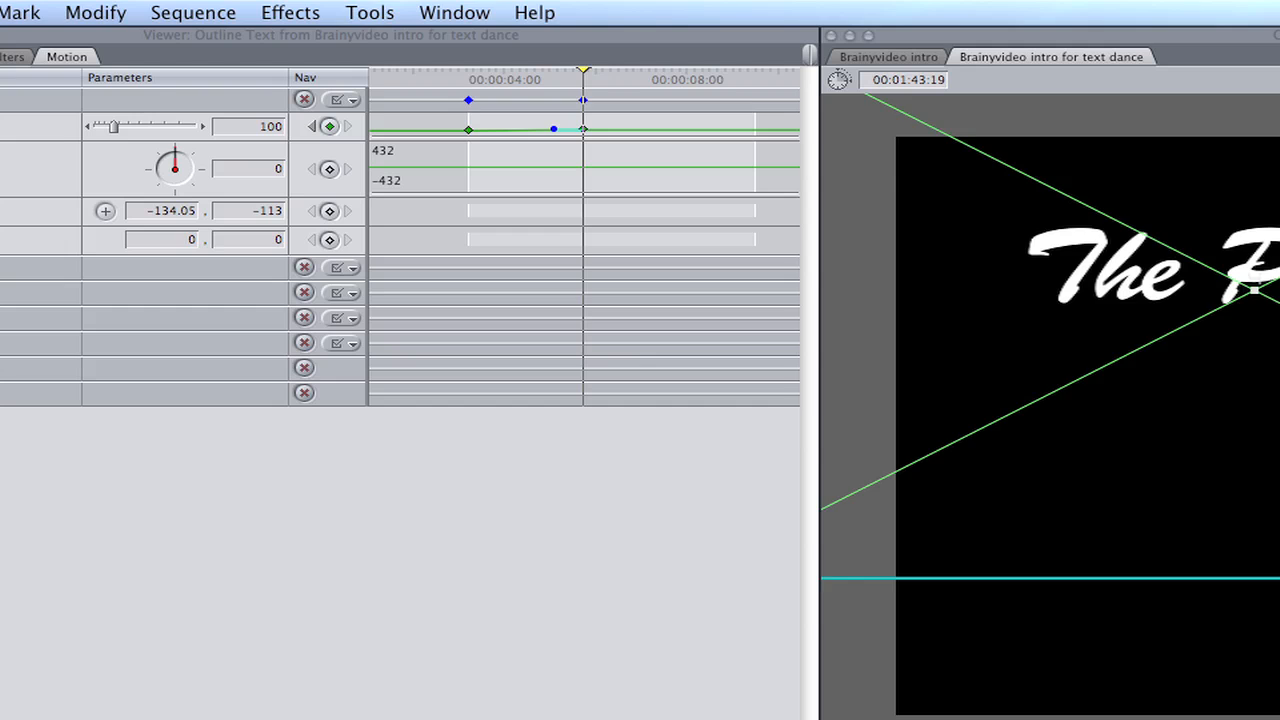
Render the smoothed Scale animation and play it back to check the easing
{"action": "key", "text": "super+r"}
{"action": "key", "text": "space"}
{"action": "key", "text": "Up"}
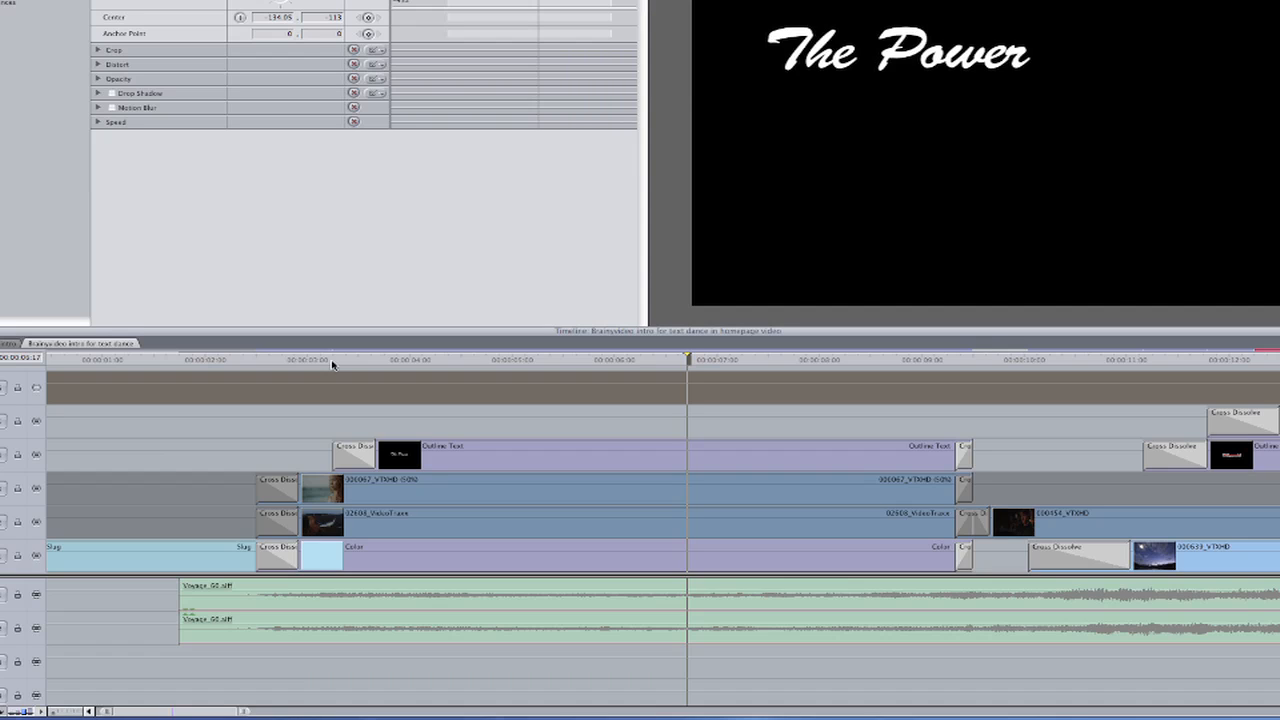
Duplicate "The Power" clip with both its dissolves and place the copy on track V5, slightly after the original's start
{"action": "left_click", "coordinate": [613, 431]}
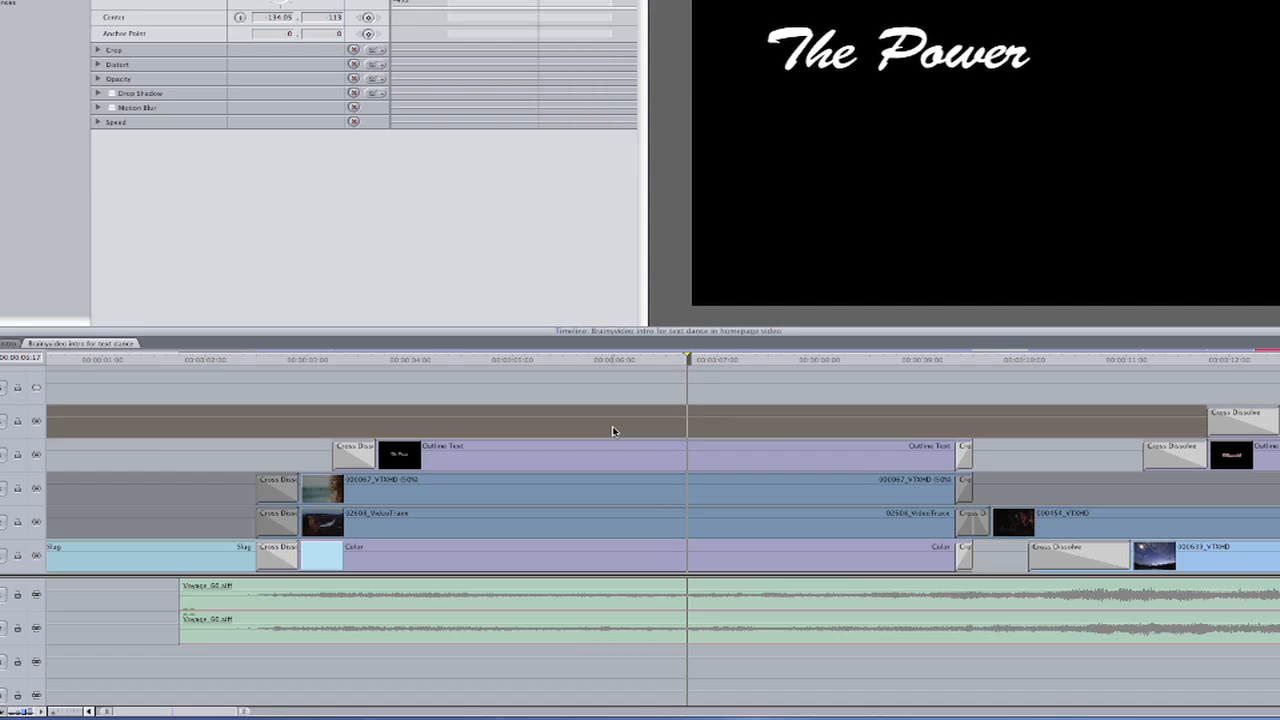
{"action": "left_click", "coordinate": [964, 460]}
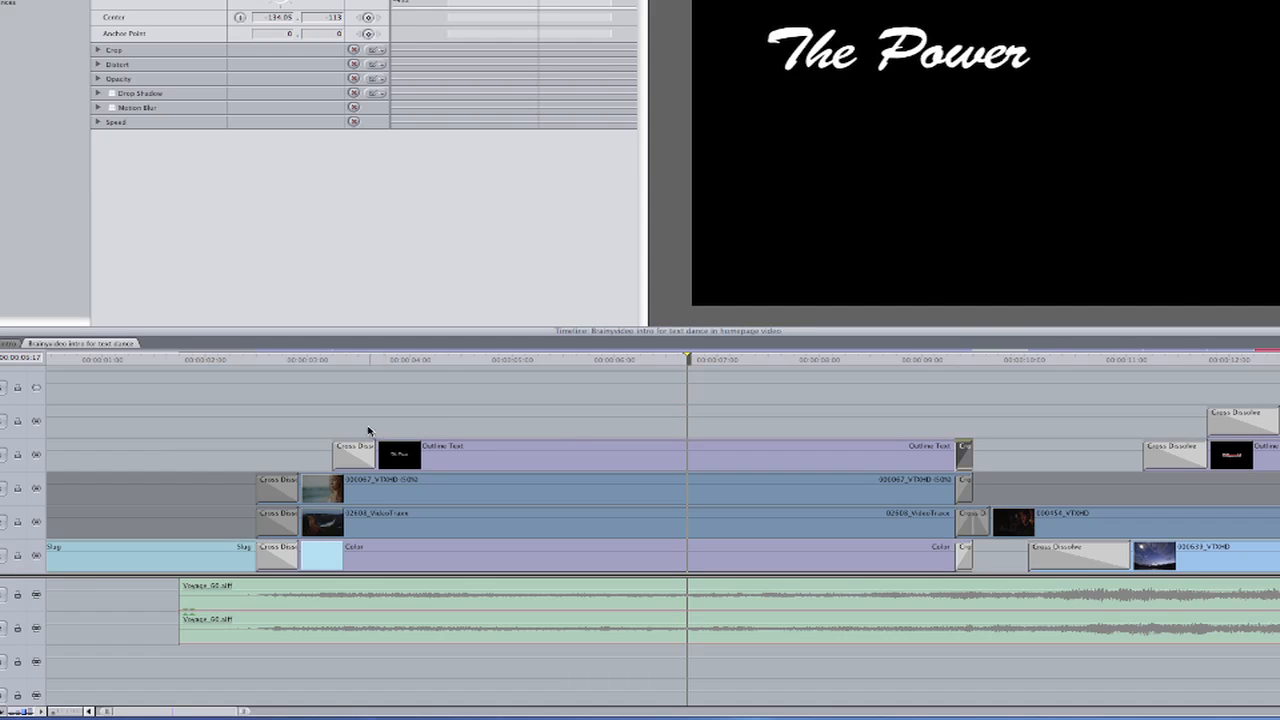
{"action": "left_click_drag", "start_coordinate": [355, 427], "coordinate": [958, 451]}
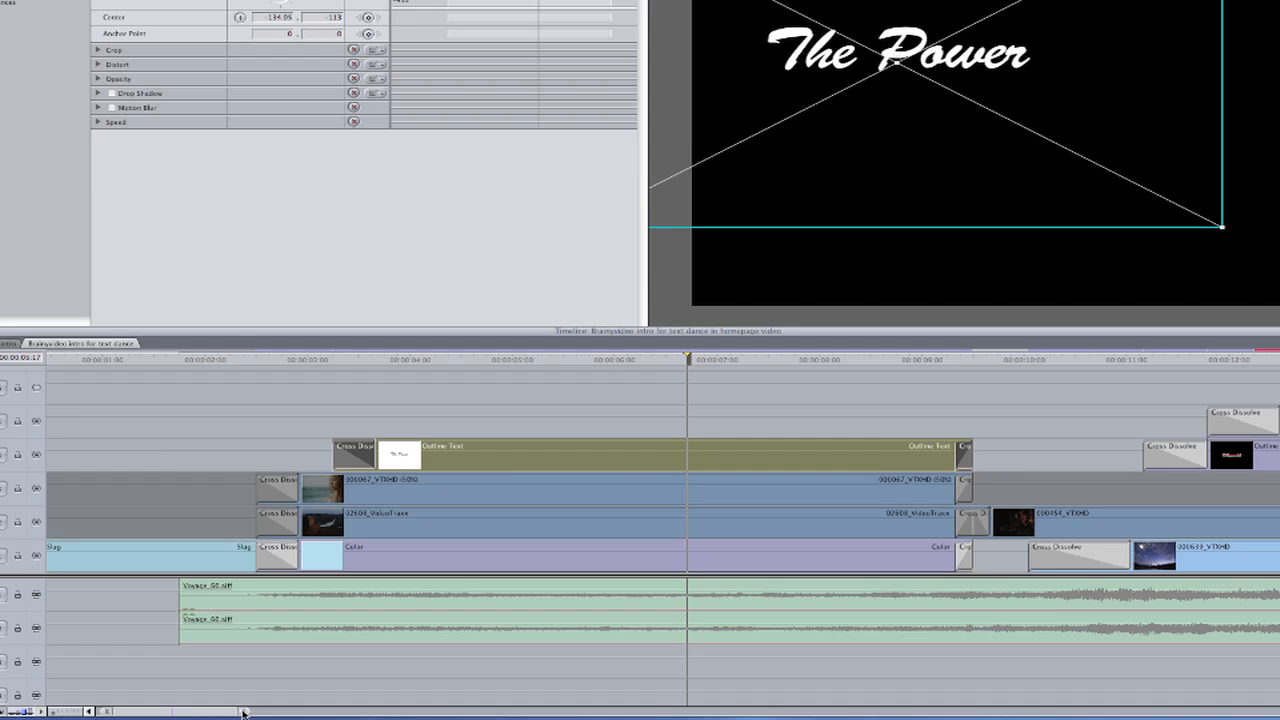
{"action": "left_click_drag", "start_coordinate": [243, 712], "coordinate": [1105, 710]}
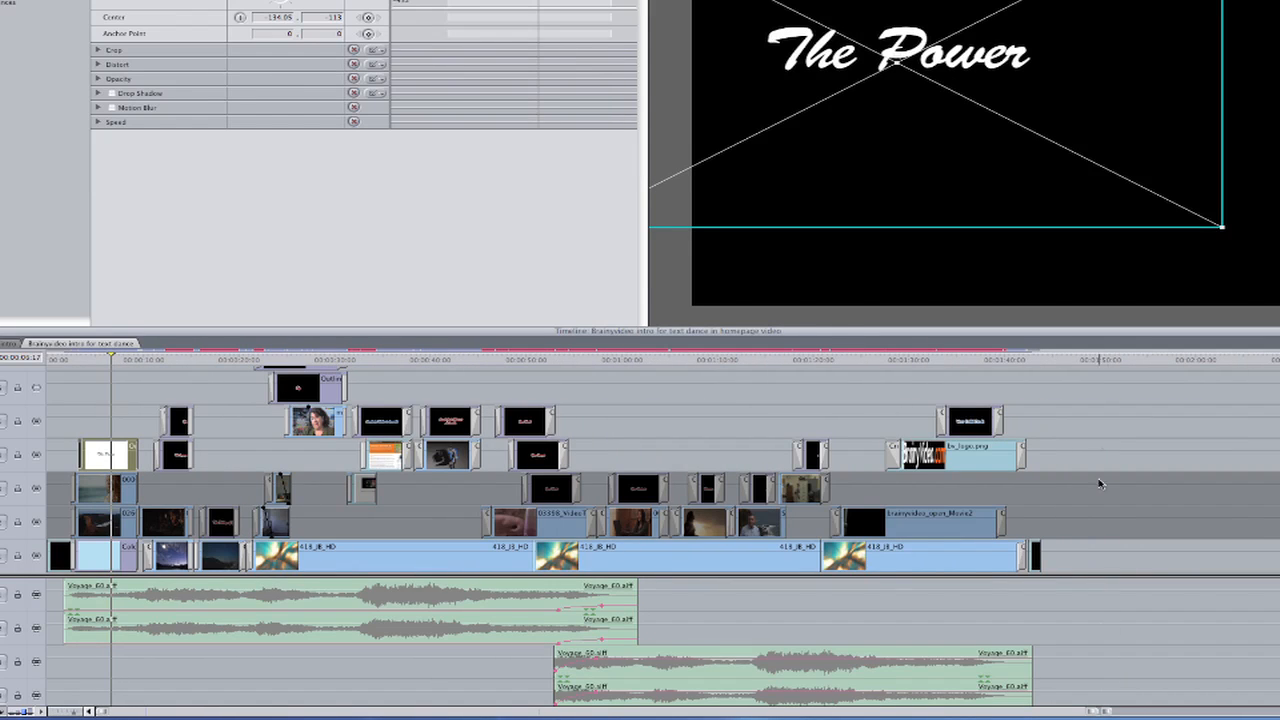
{"action": "left_click", "coordinate": [1097, 360]}
{"action": "key", "text": "super+v"}
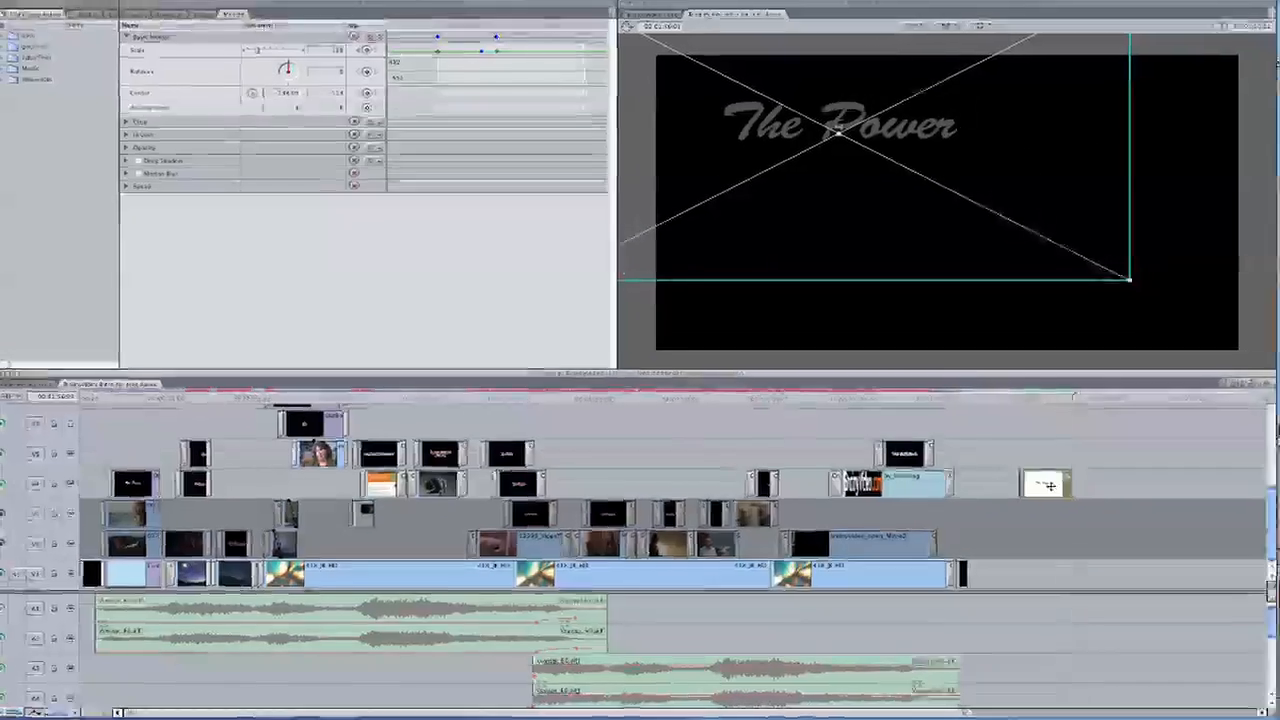
{"action": "left_click_drag", "start_coordinate": [1124, 461], "coordinate": [150, 456]}
Trim the duplicate title's end to match the layers below and replace its closing transition with an equally short Cross Dissolve
{"action": "key", "text": "z"}
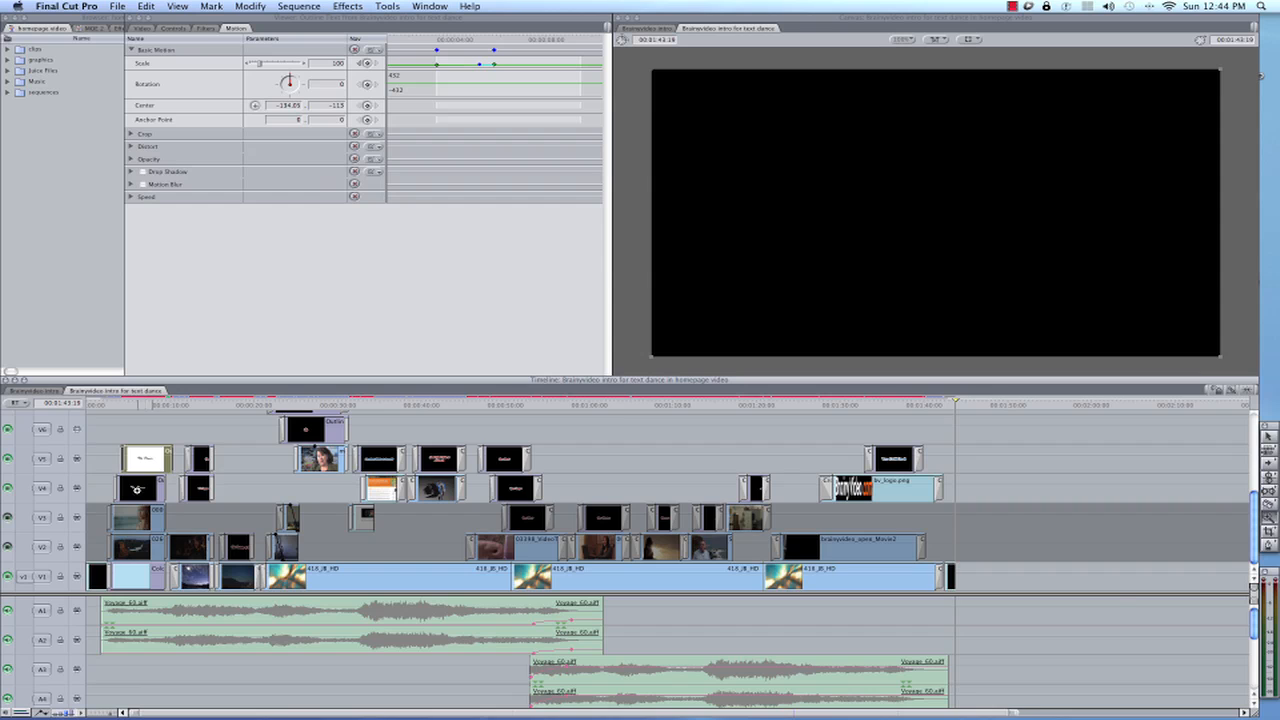
{"action": "left_click", "coordinate": [138, 491]}
{"action": "left_click", "coordinate": [204, 488]}
{"action": "left_click", "coordinate": [309, 491]}
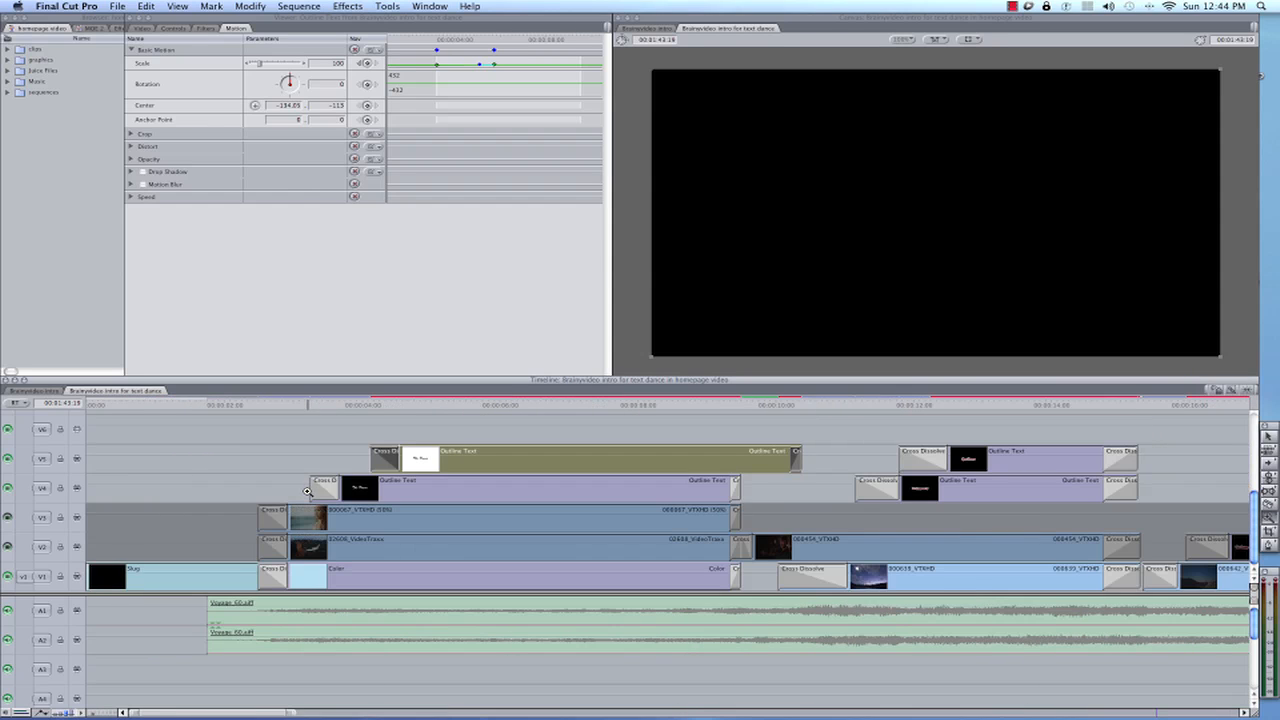
{"action": "left_click", "coordinate": [565, 487]}
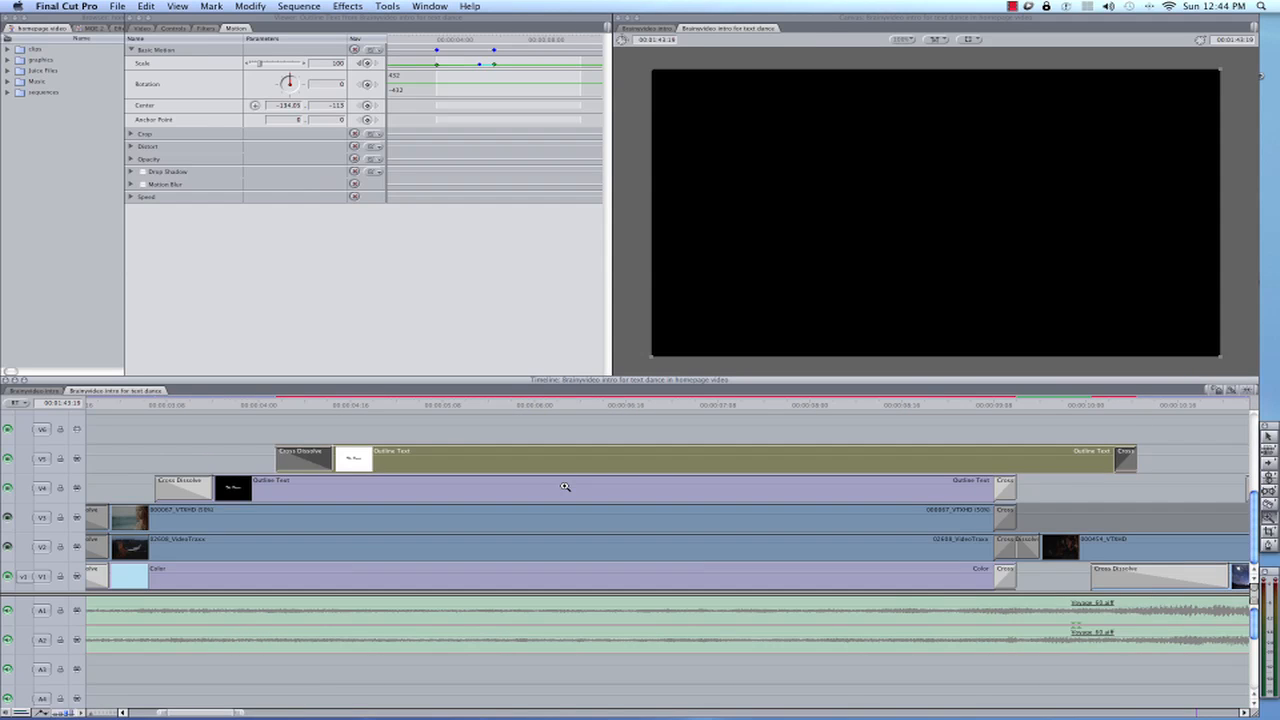
{"action": "key", "text": "a"}
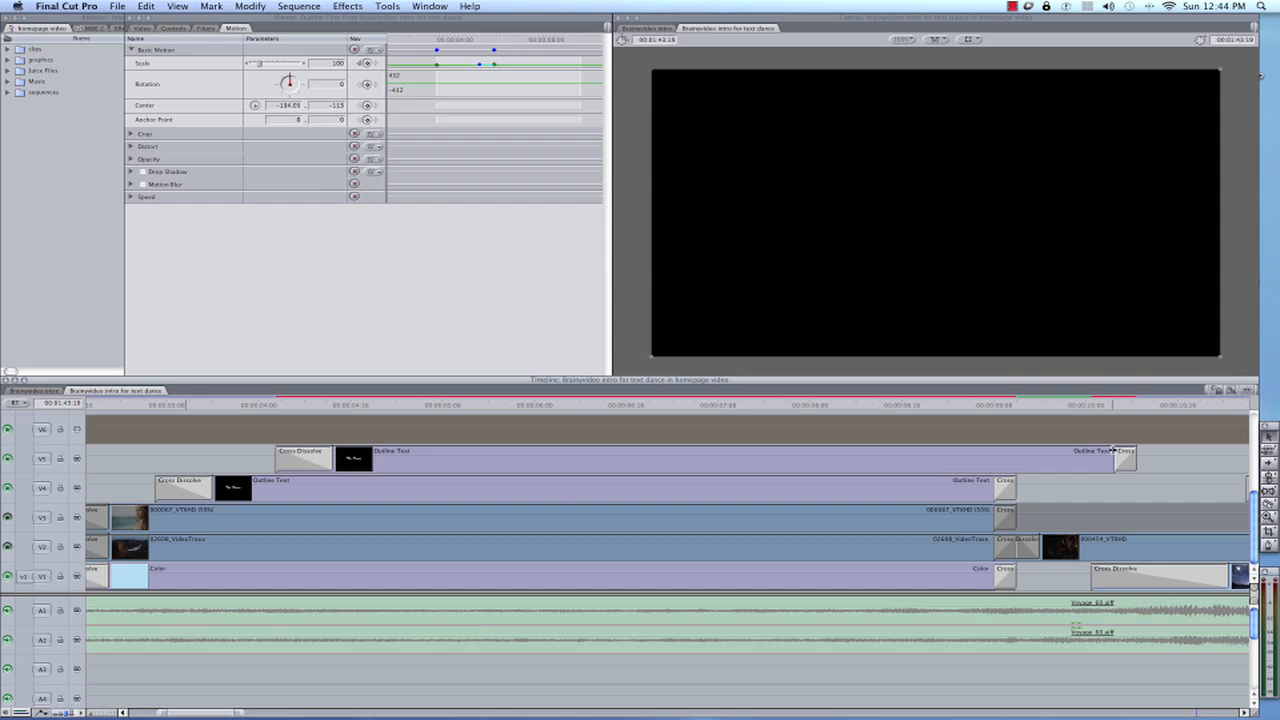
{"action": "left_click", "coordinate": [1121, 456]}
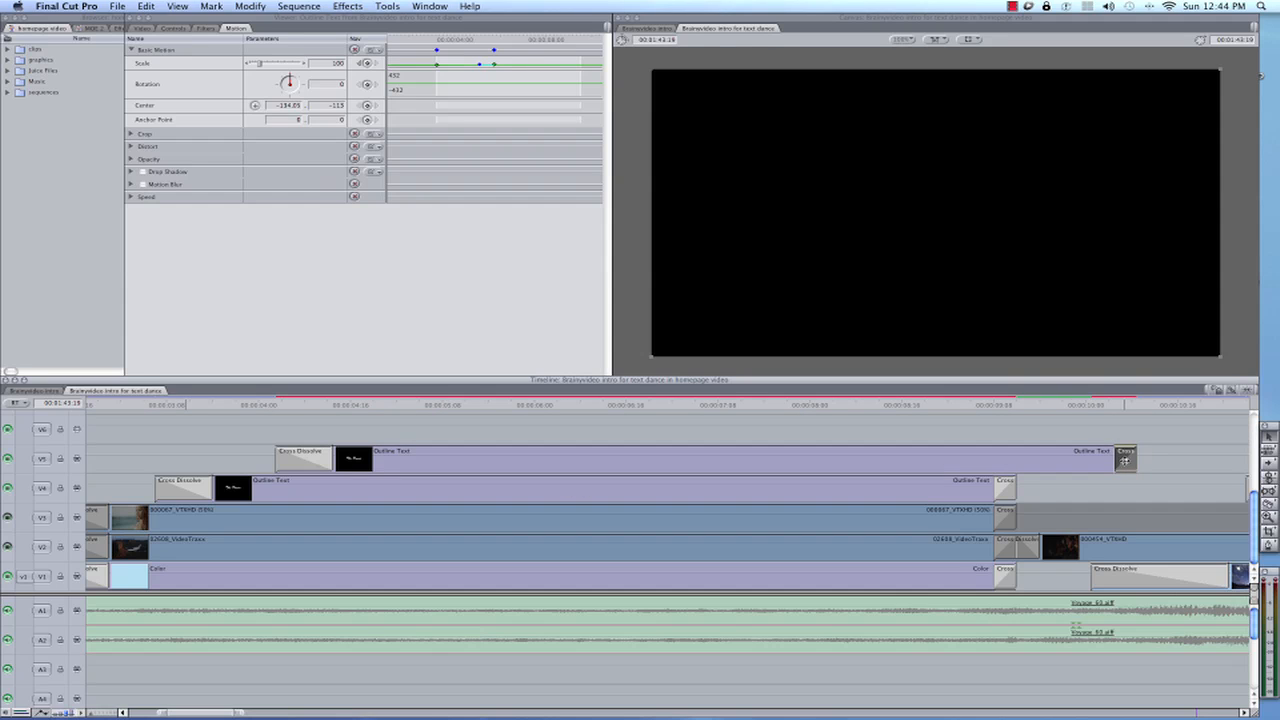
{"action": "key", "text": "Delete"}
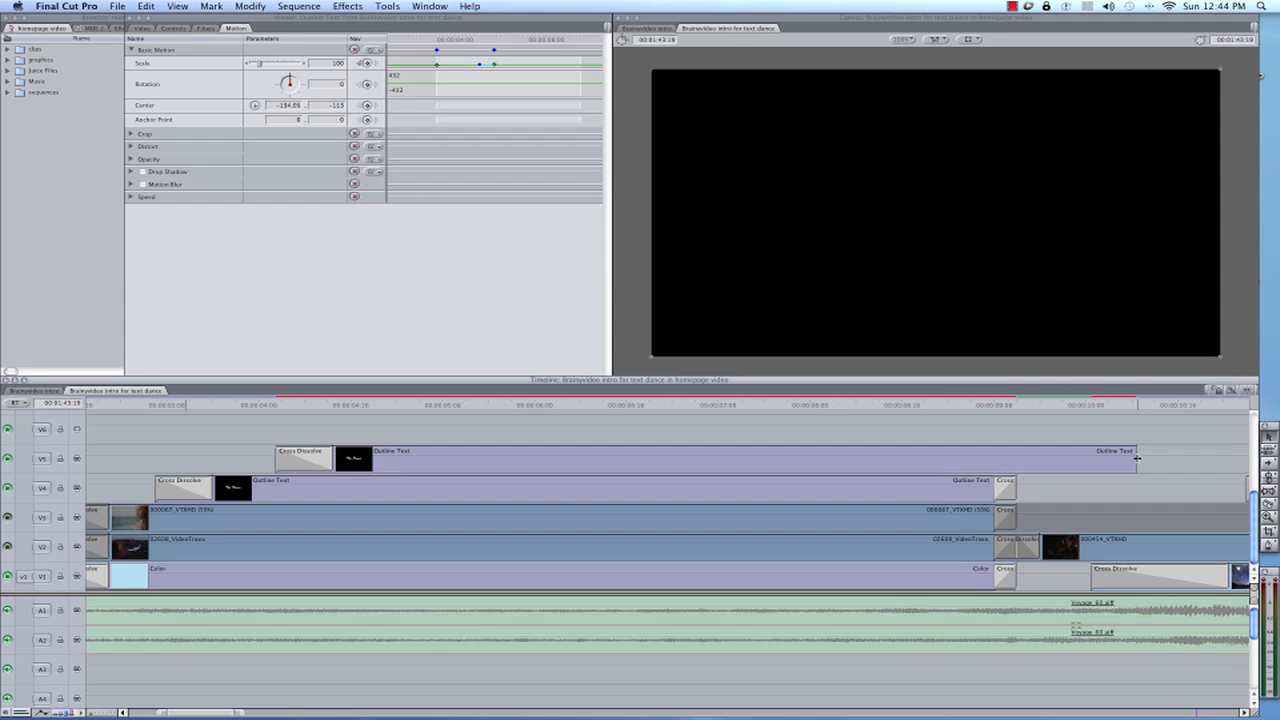
{"action": "left_click_drag", "start_coordinate": [1137, 457], "coordinate": [1013, 460]}
{"action": "key", "text": "super+t"}
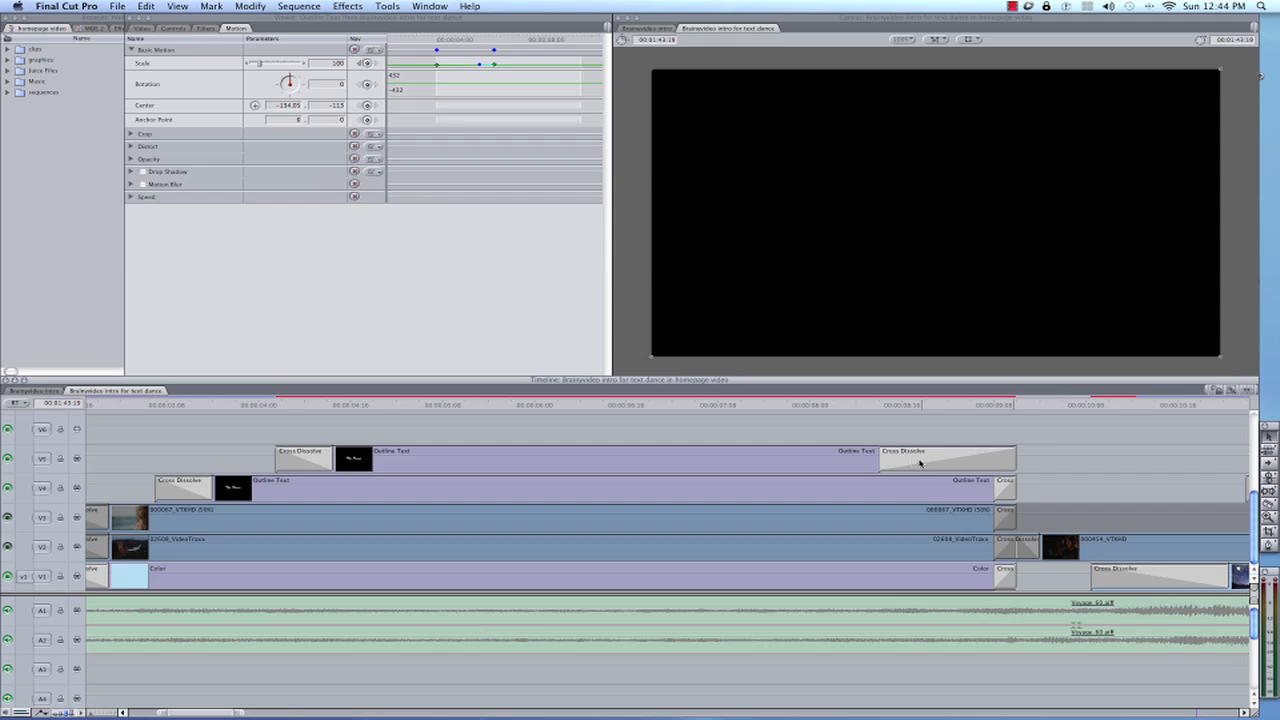
{"action": "left_click_drag", "start_coordinate": [878, 460], "coordinate": [995, 463]}
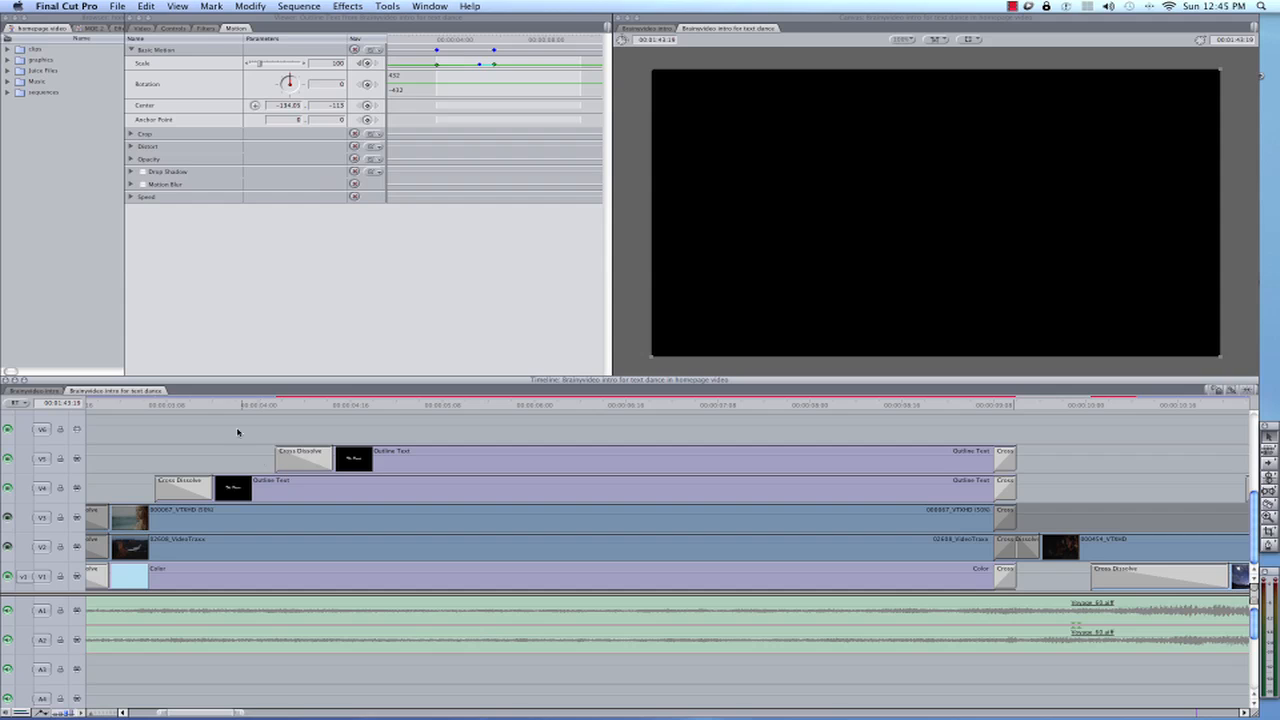
Set the playhead at 00:00:05:04 and move the duplicate title to the lower-right area of the frame
{"action": "left_click_drag", "start_coordinate": [234, 405], "coordinate": [419, 417]}
{"action": "left_click", "coordinate": [433, 467]}
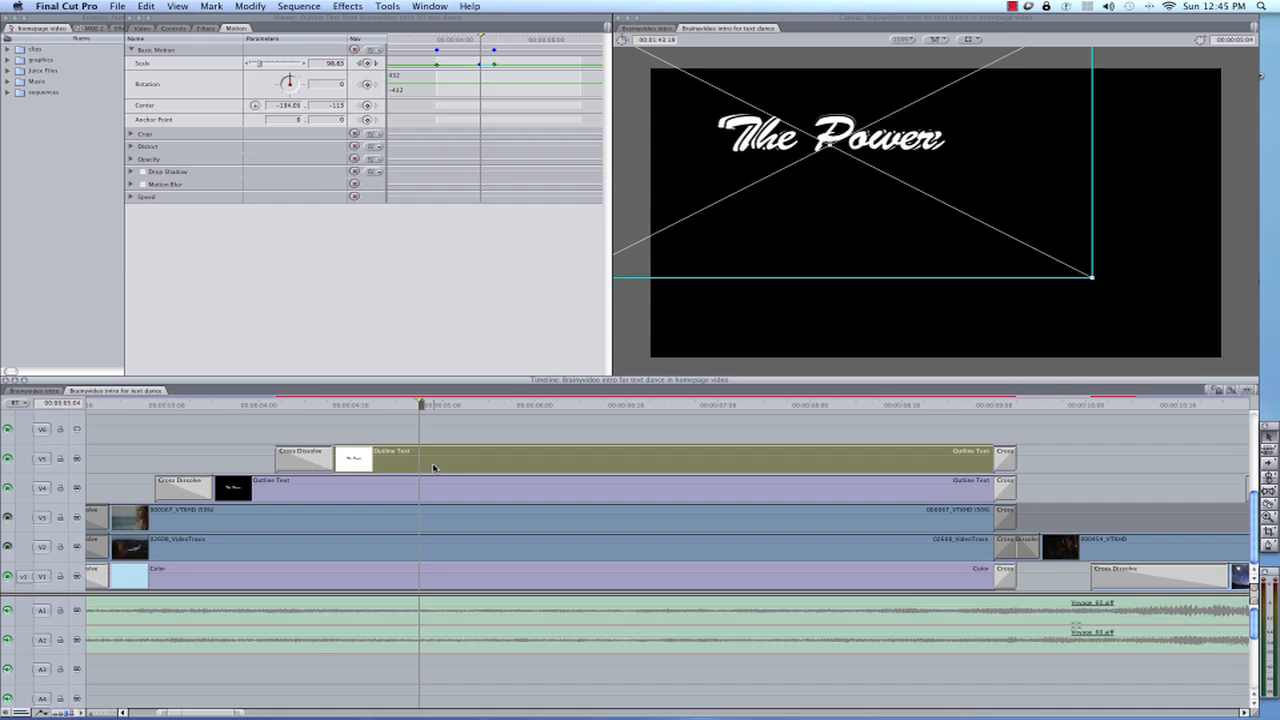
{"action": "left_click_drag", "start_coordinate": [854, 217], "coordinate": [1090, 373]}
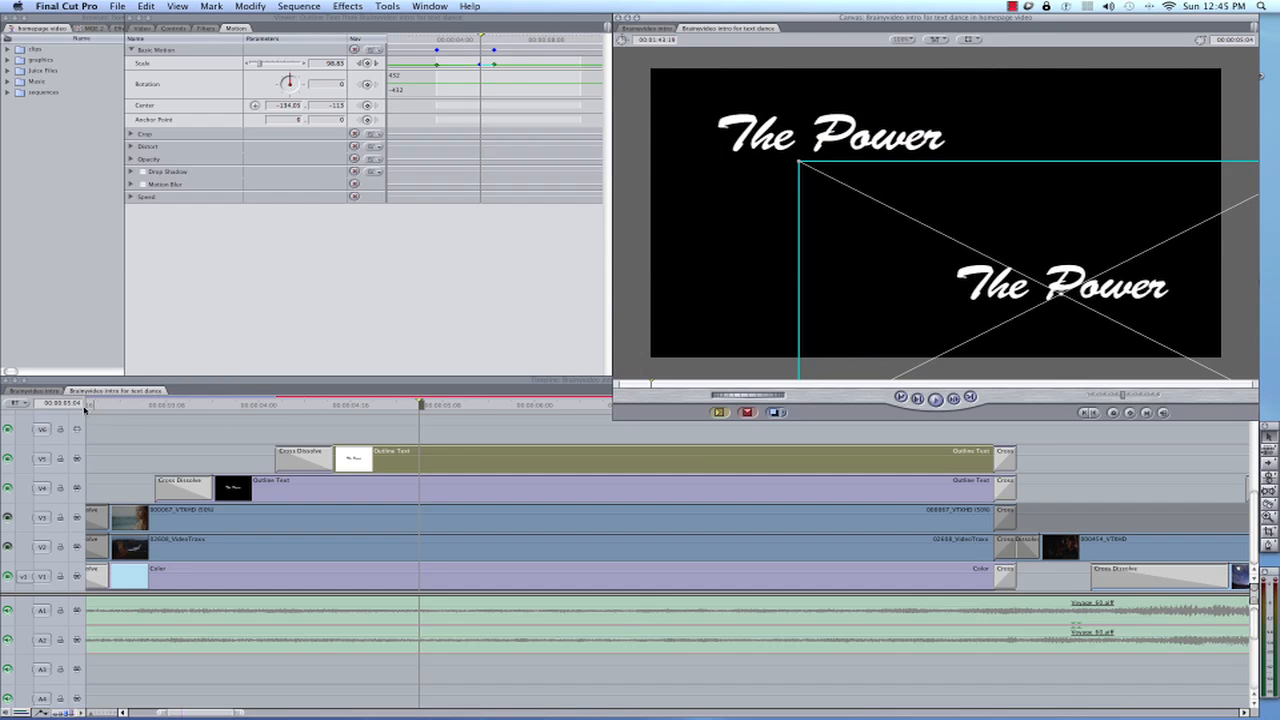
Check the placement and wording of both titles in the original Brainyvideo intro sequence, returning to the text dance sequence
{"action": "left_click", "coordinate": [45, 391]}
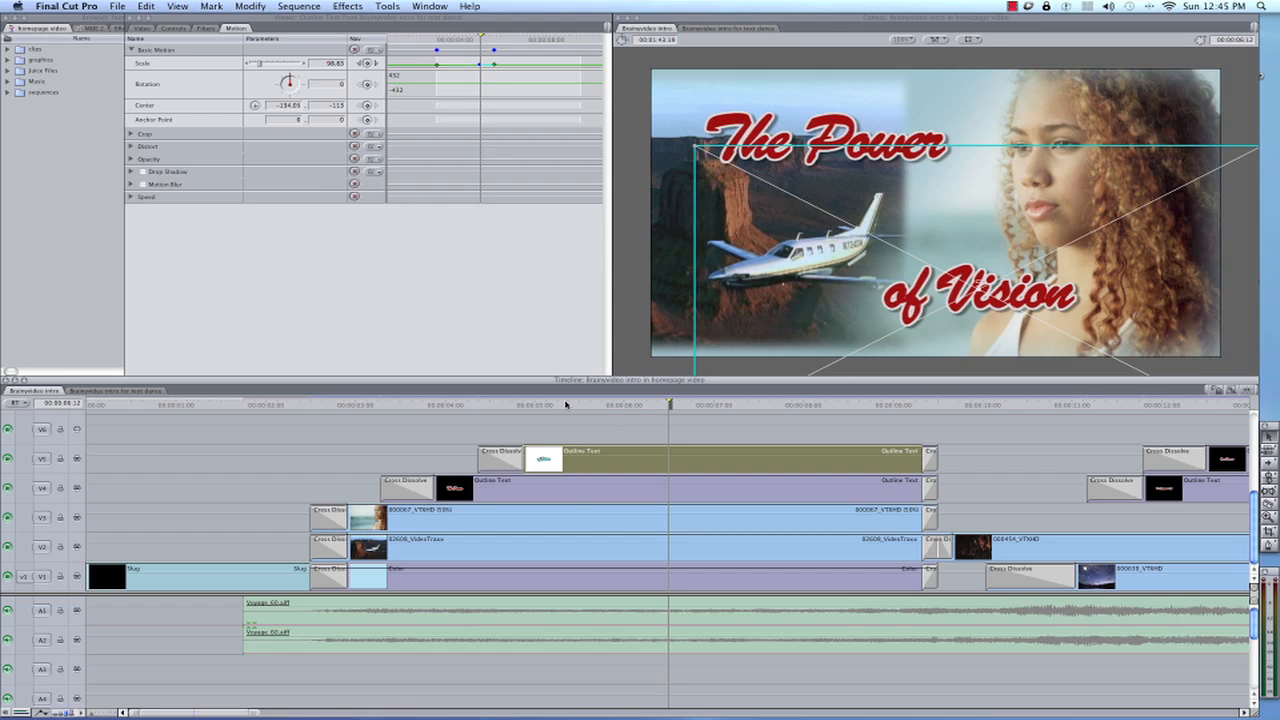
{"action": "left_click_drag", "start_coordinate": [565, 405], "coordinate": [698, 406]}
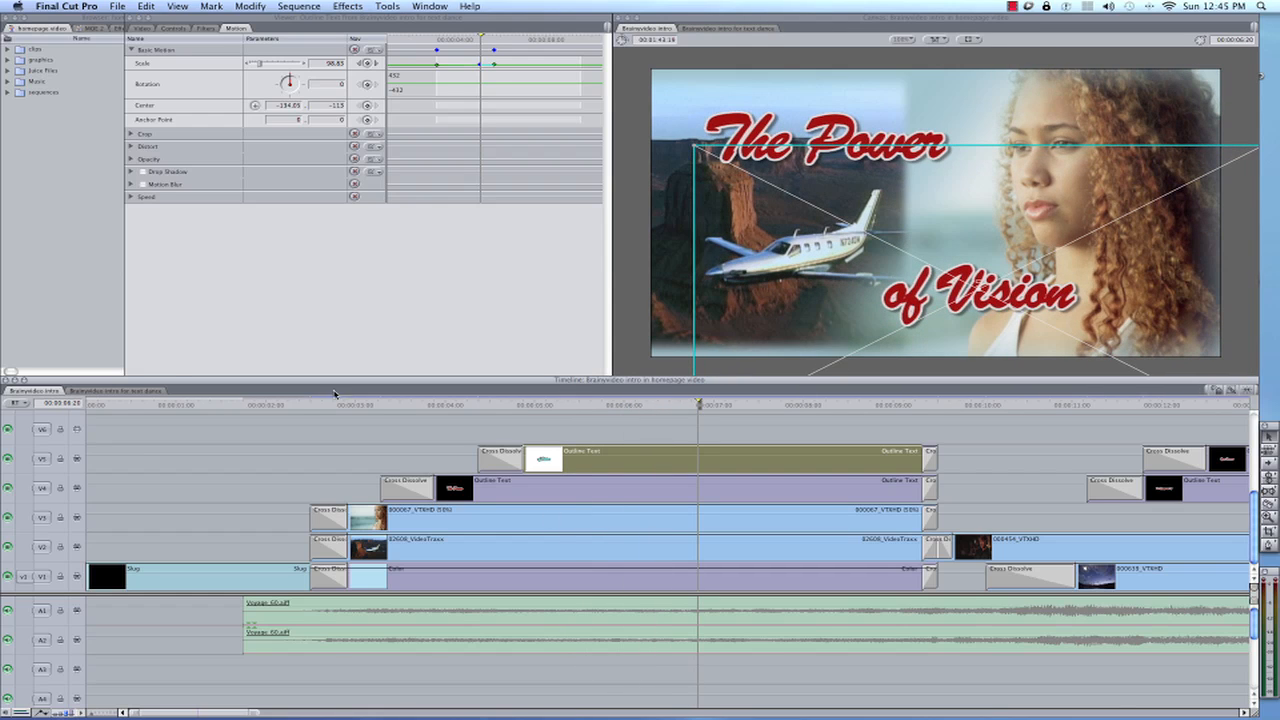
{"action": "left_click", "coordinate": [127, 391]}
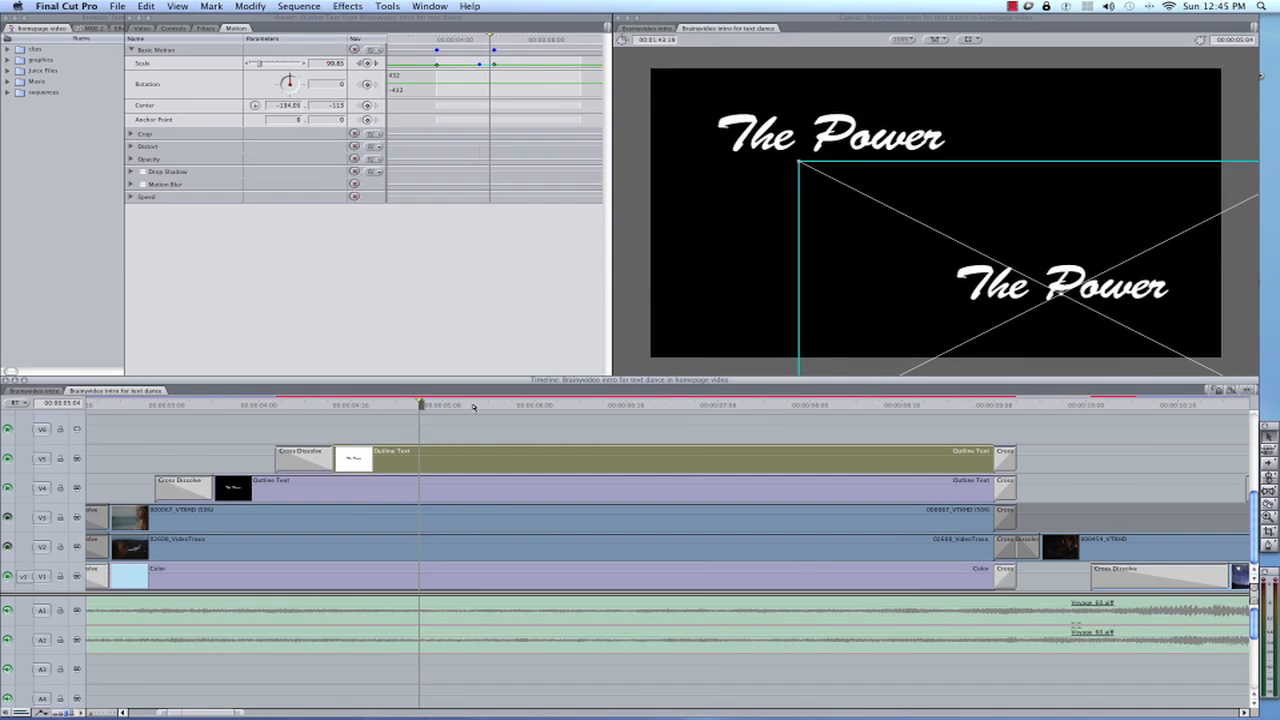
Open the duplicate title's text settings and change its text to "Of Vision"
{"action": "left_click_drag", "start_coordinate": [472, 406], "coordinate": [490, 405]}
{"action": "double_click", "coordinate": [479, 461]}
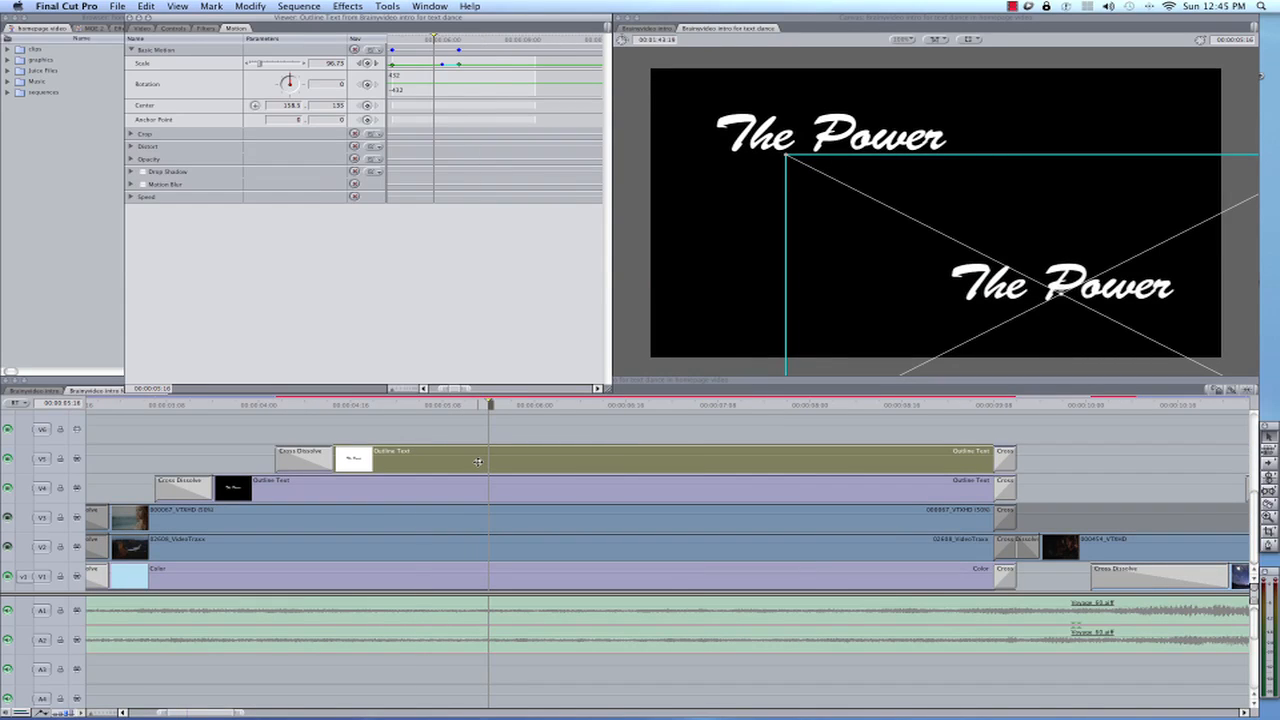
{"action": "left_click", "coordinate": [172, 30]}
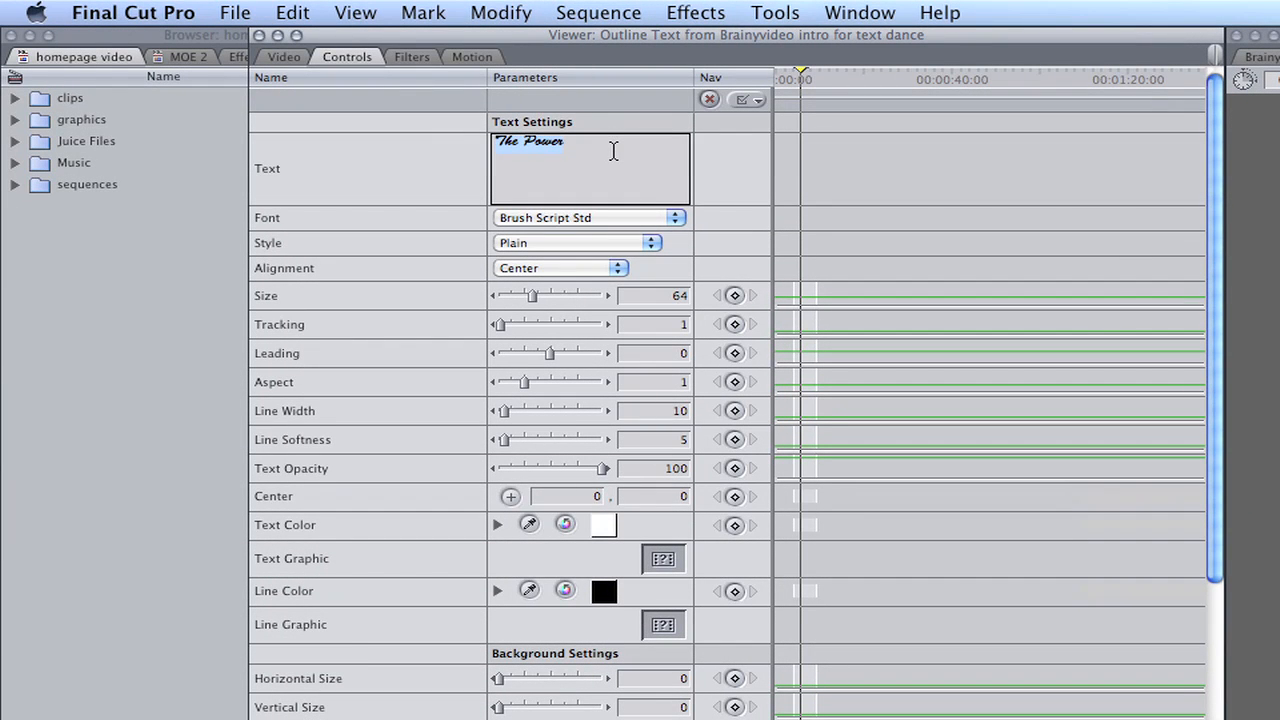
{"action": "type", "text": "Of vision"}
{"action": "left_click", "coordinate": [519, 146]}
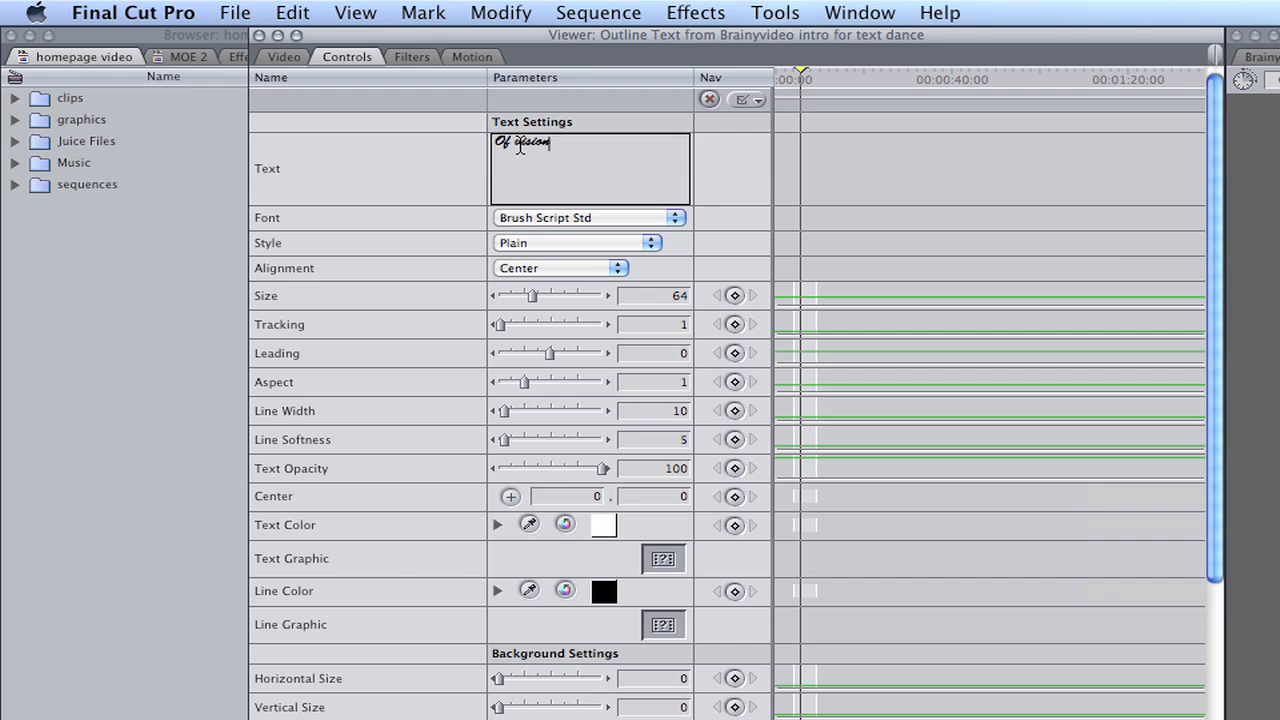
{"action": "key", "text": "BackSpace"}
{"action": "type", "text": "V"}
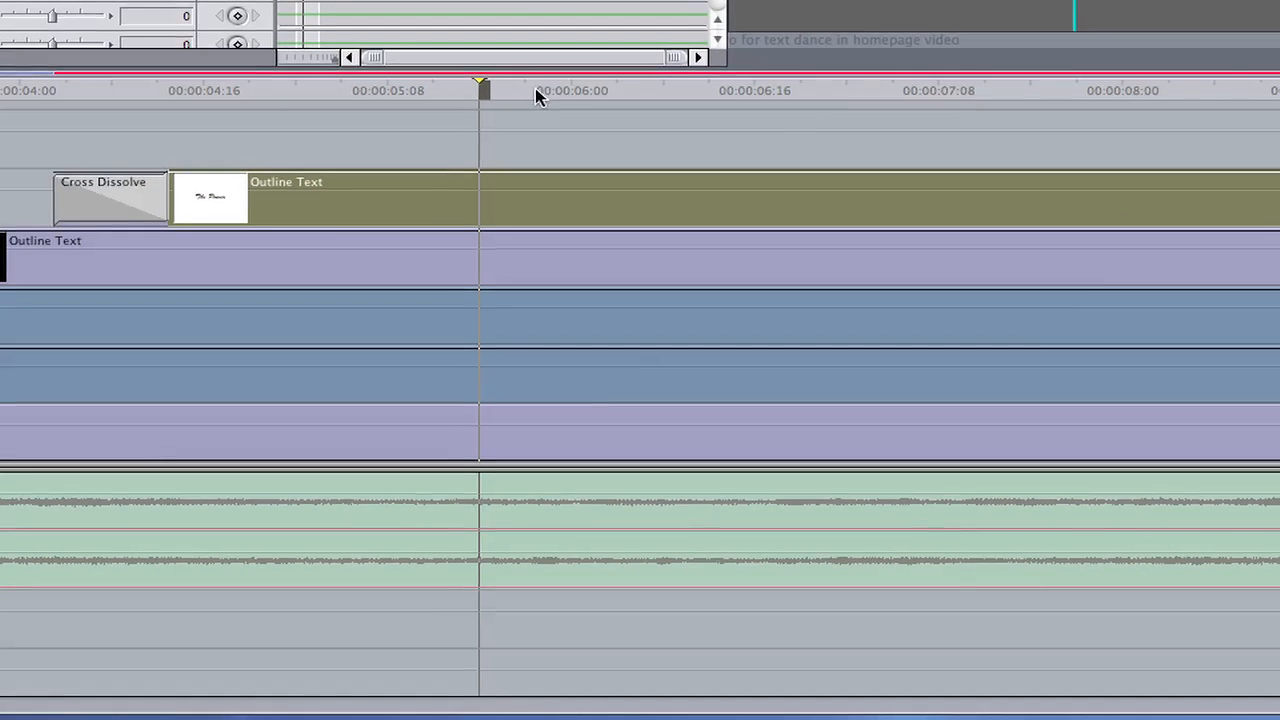
Scrub through the title animation and shift the "Of Vision" clip slightly earlier on track V5
{"action": "left_click_drag", "start_coordinate": [535, 88], "coordinate": [1113, 124]}
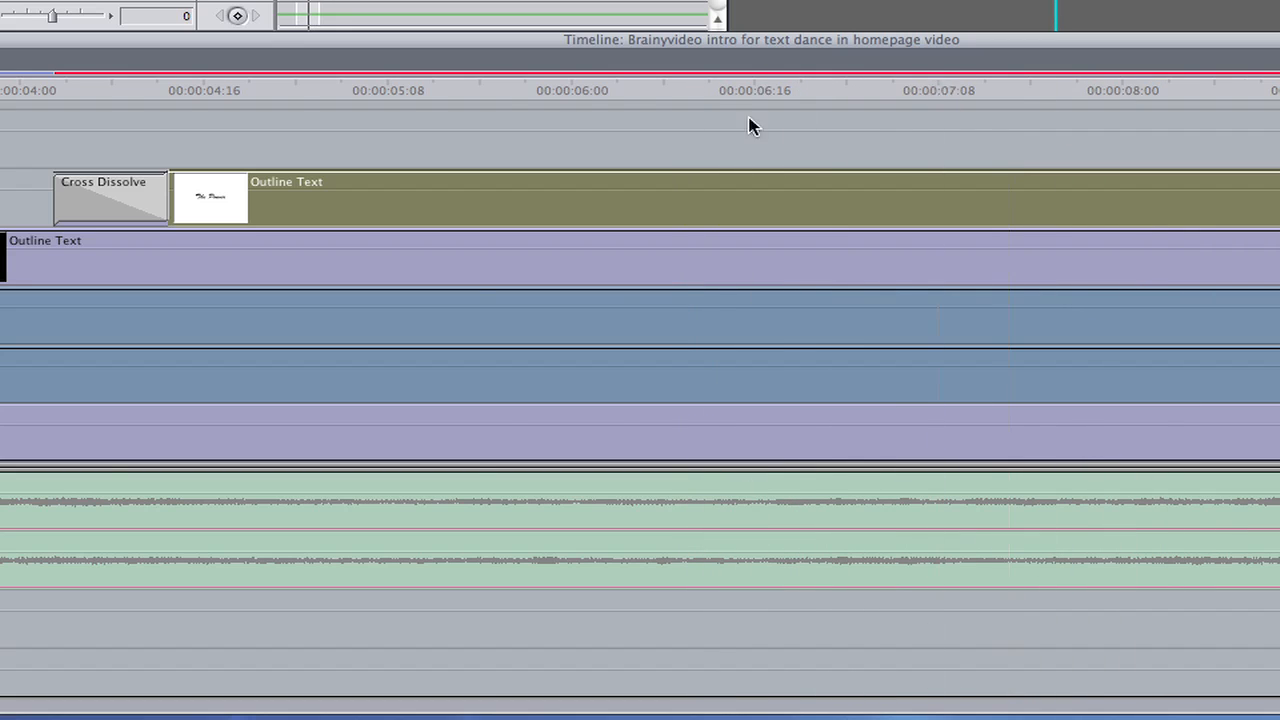
{"action": "left_click_drag", "start_coordinate": [752, 126], "coordinate": [296, 132]}
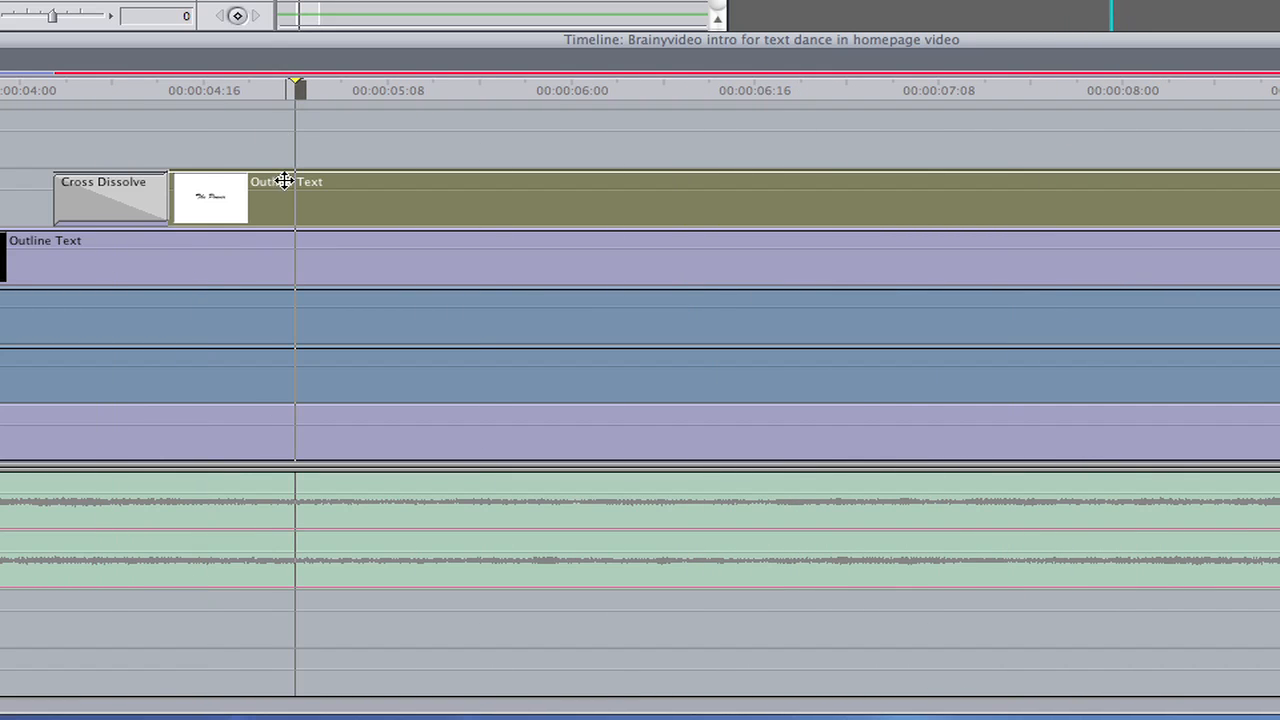
{"action": "left_click_drag", "start_coordinate": [290, 203], "coordinate": [243, 199]}
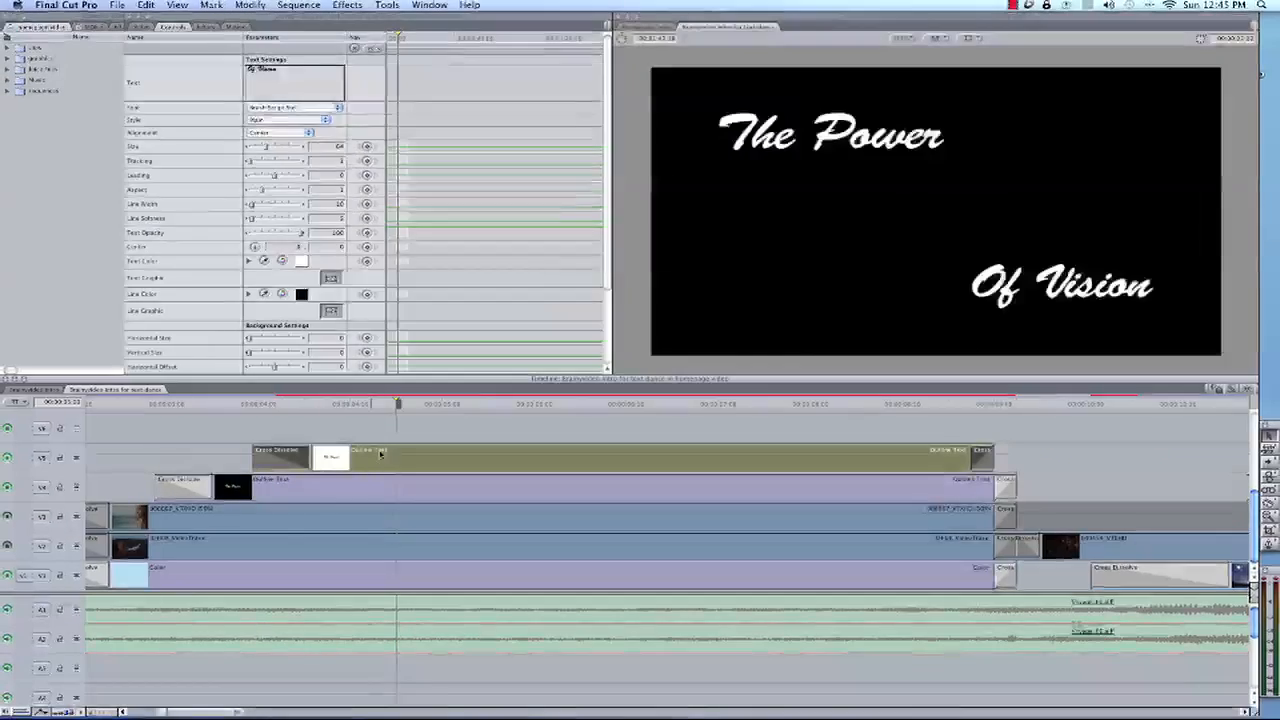
Remove the "Of Vision" clip's end dissolve on V5, extend the clip to match the V4 title's end, and add a short Cross Dissolve there
{"action": "left_click", "coordinate": [386, 434]}
{"action": "left_click", "coordinate": [983, 466]}
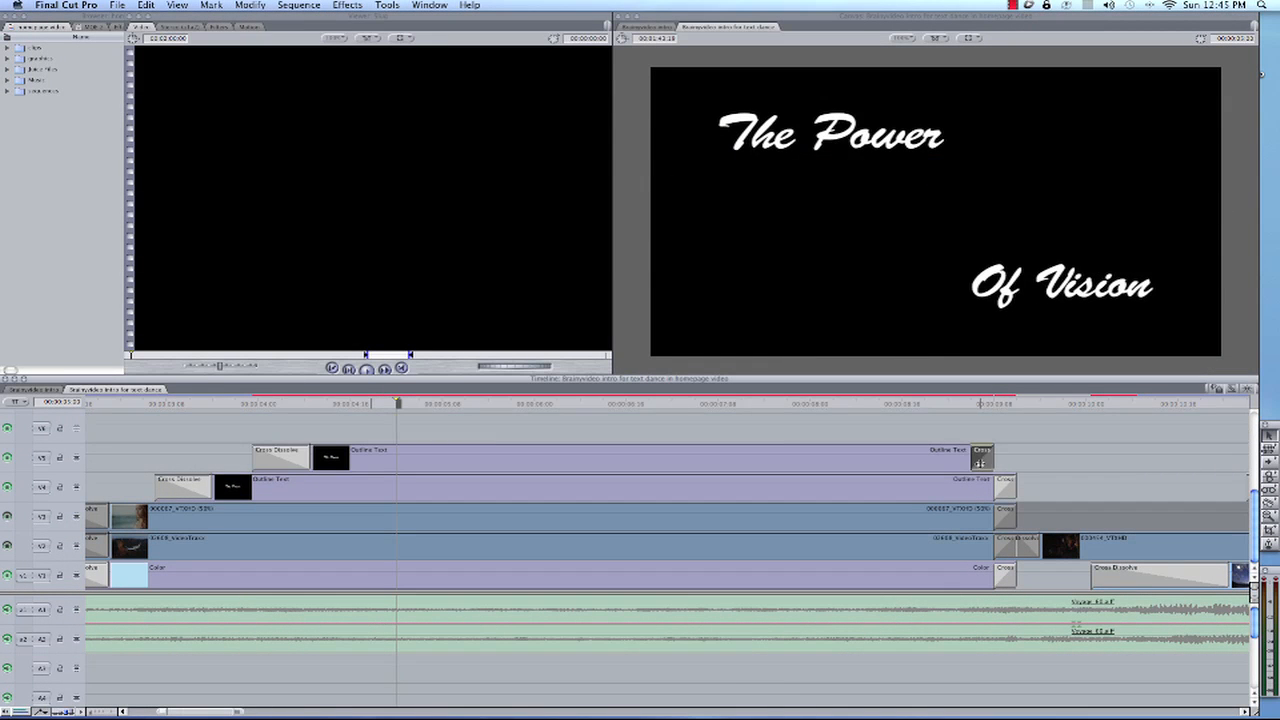
{"action": "key", "text": "Delete"}
{"action": "left_click_drag", "start_coordinate": [991, 465], "coordinate": [1016, 466]}
{"action": "left_click", "coordinate": [1016, 457]}
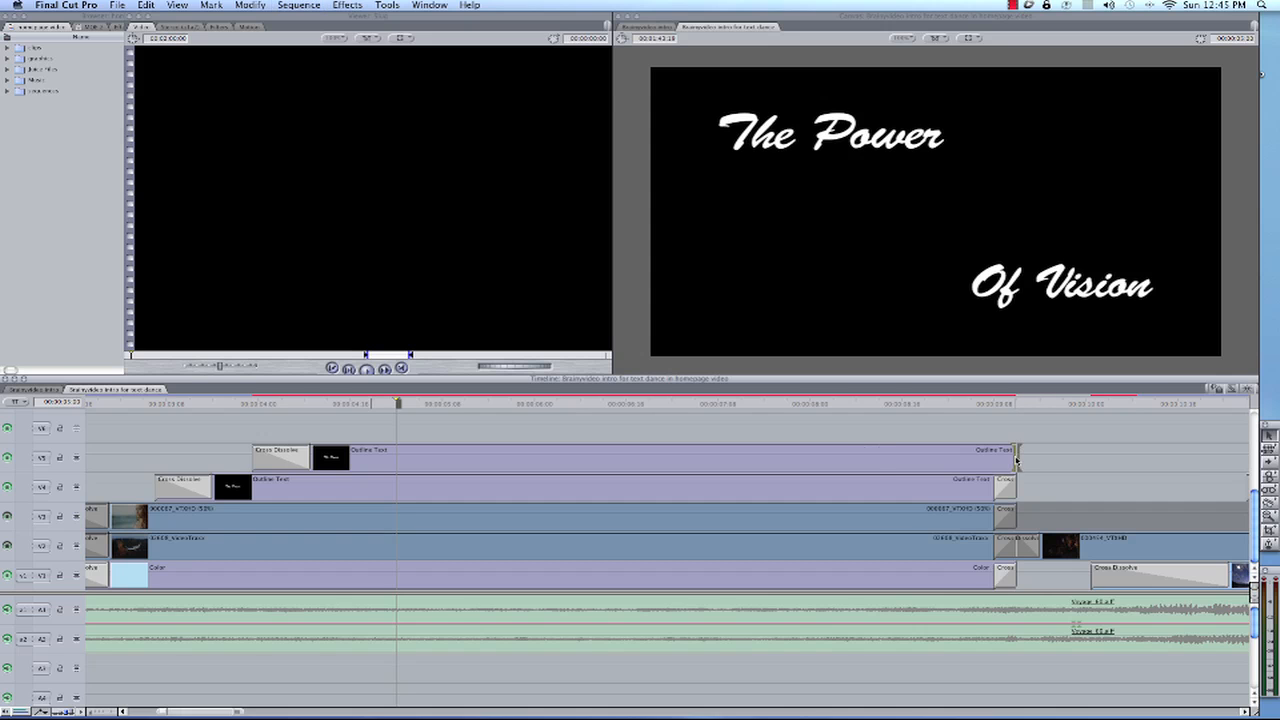
{"action": "key", "text": "super+t"}
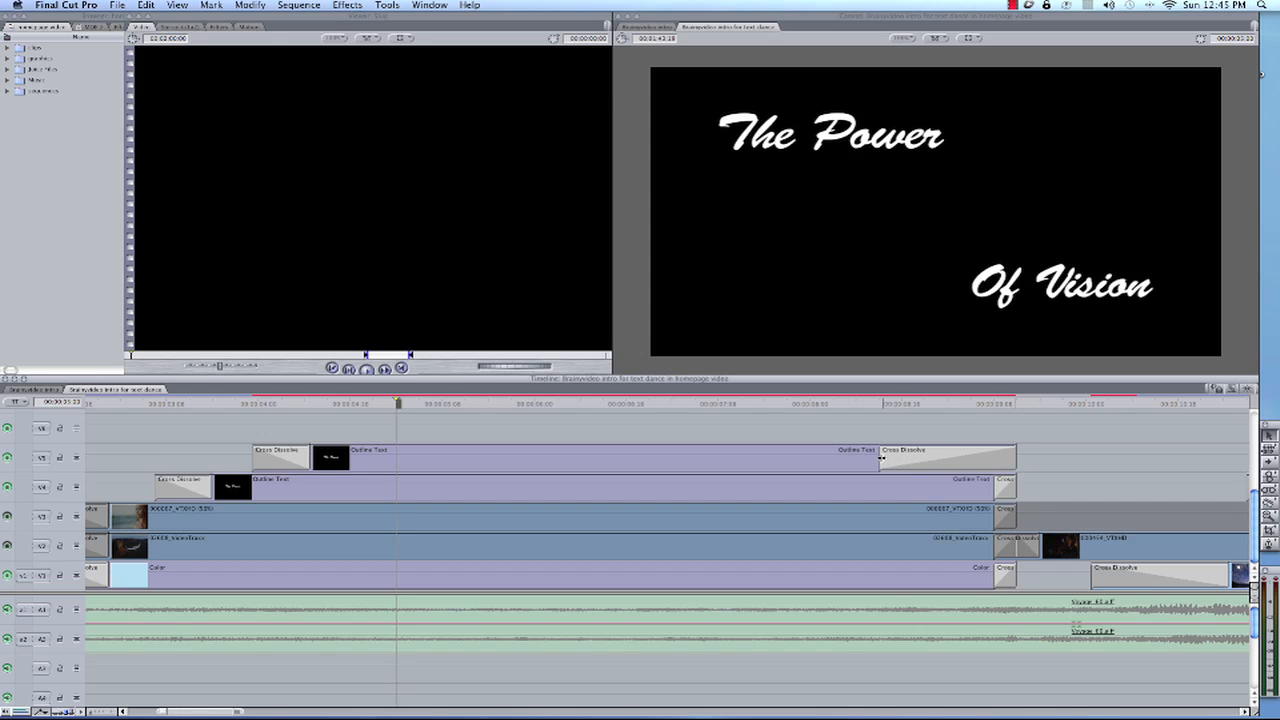
{"action": "left_click_drag", "start_coordinate": [880, 457], "coordinate": [994, 460]}
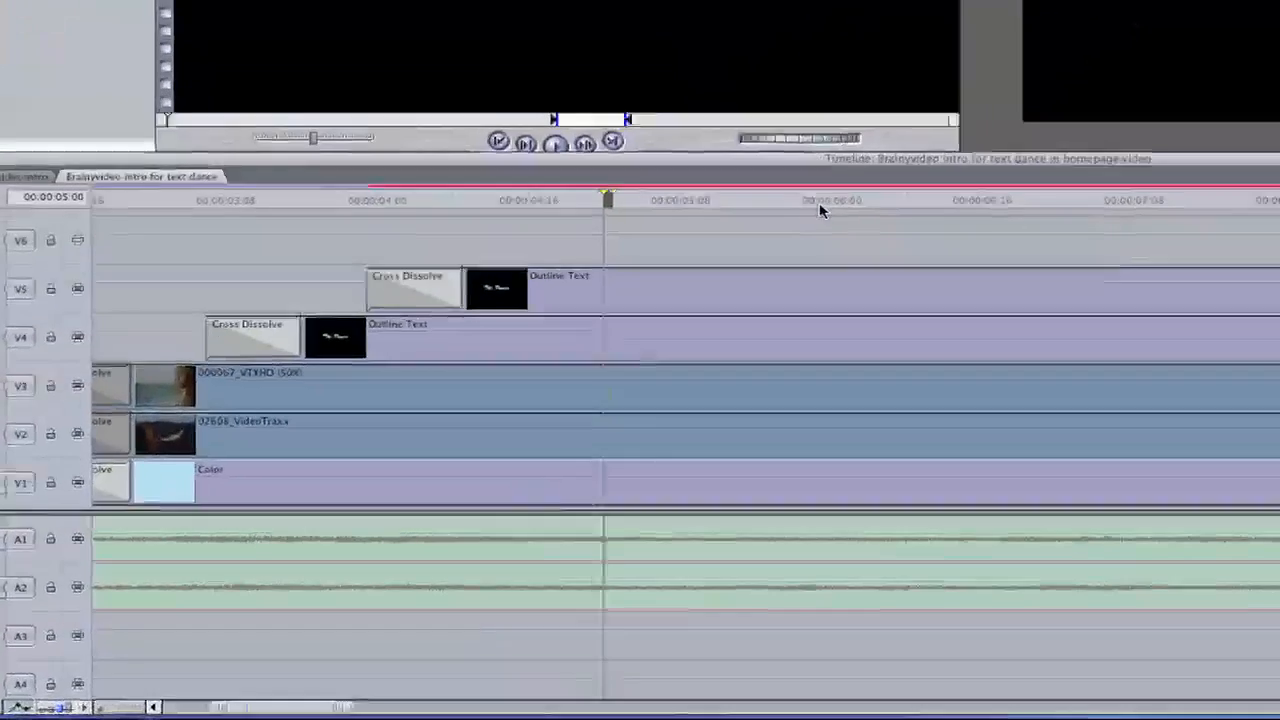
Render the title section and play back the animation of both outline text titles
{"action": "left_click_drag", "start_coordinate": [532, 405], "coordinate": [752, 412]}
{"action": "left_click_drag", "start_coordinate": [1278, 177], "coordinate": [1279, 177]}
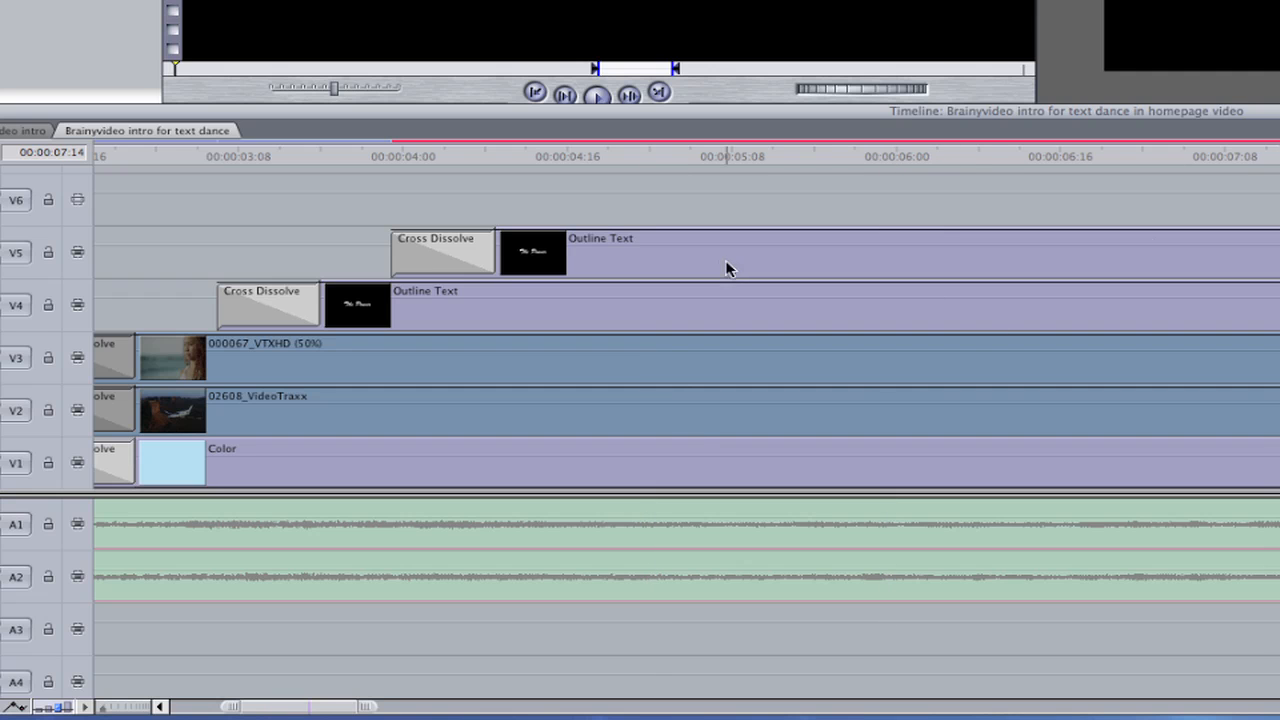
{"action": "left_click", "coordinate": [722, 312]}
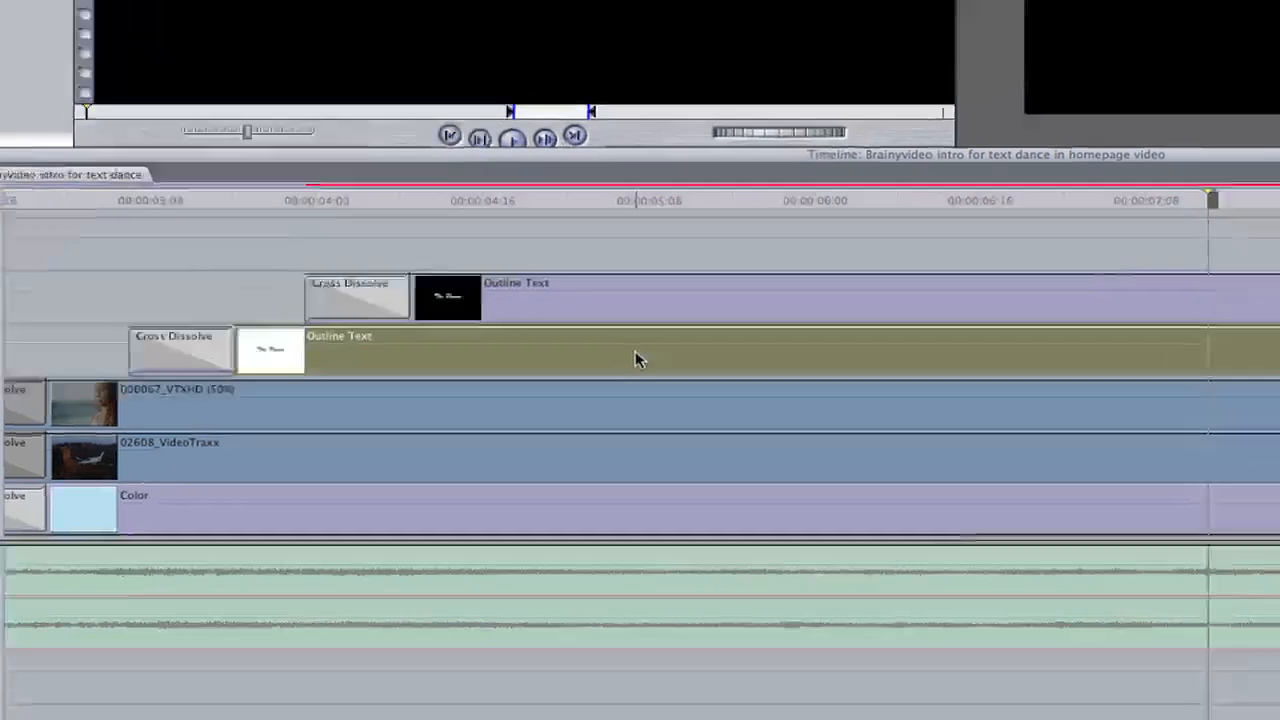
{"action": "key", "text": "super+r"}
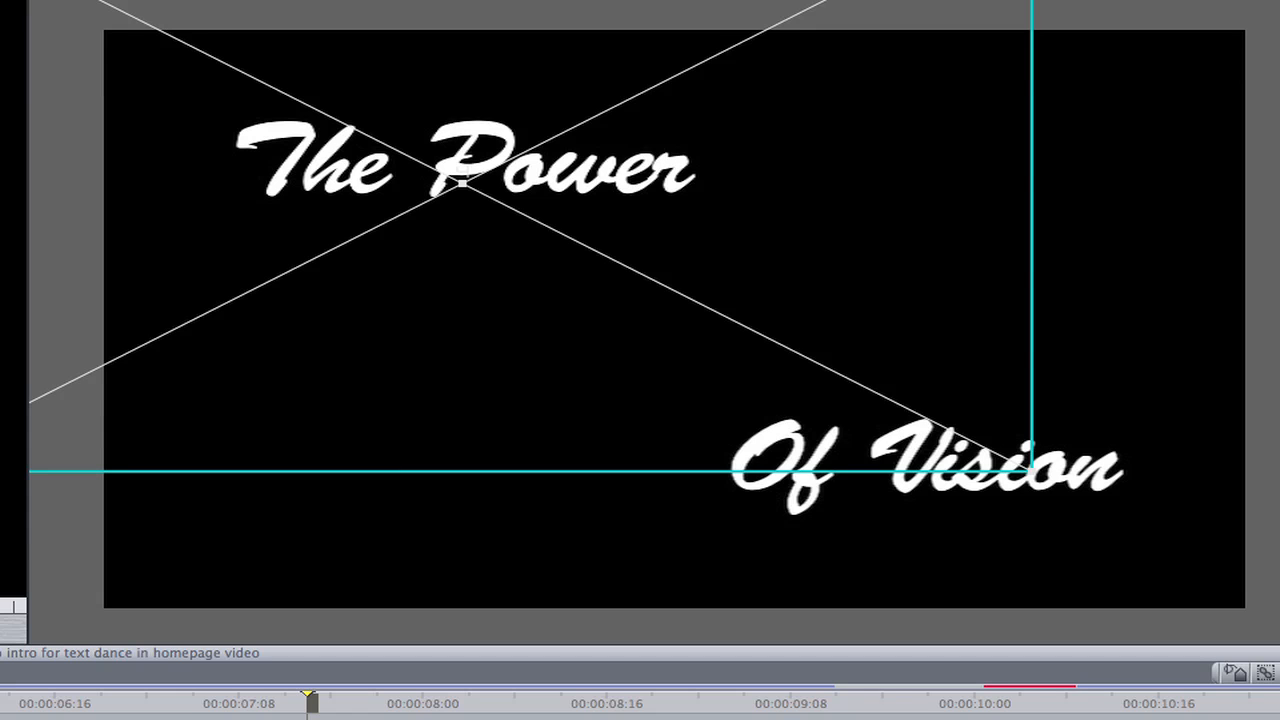
{"action": "key", "text": "Home"}
{"action": "key", "text": "space"}
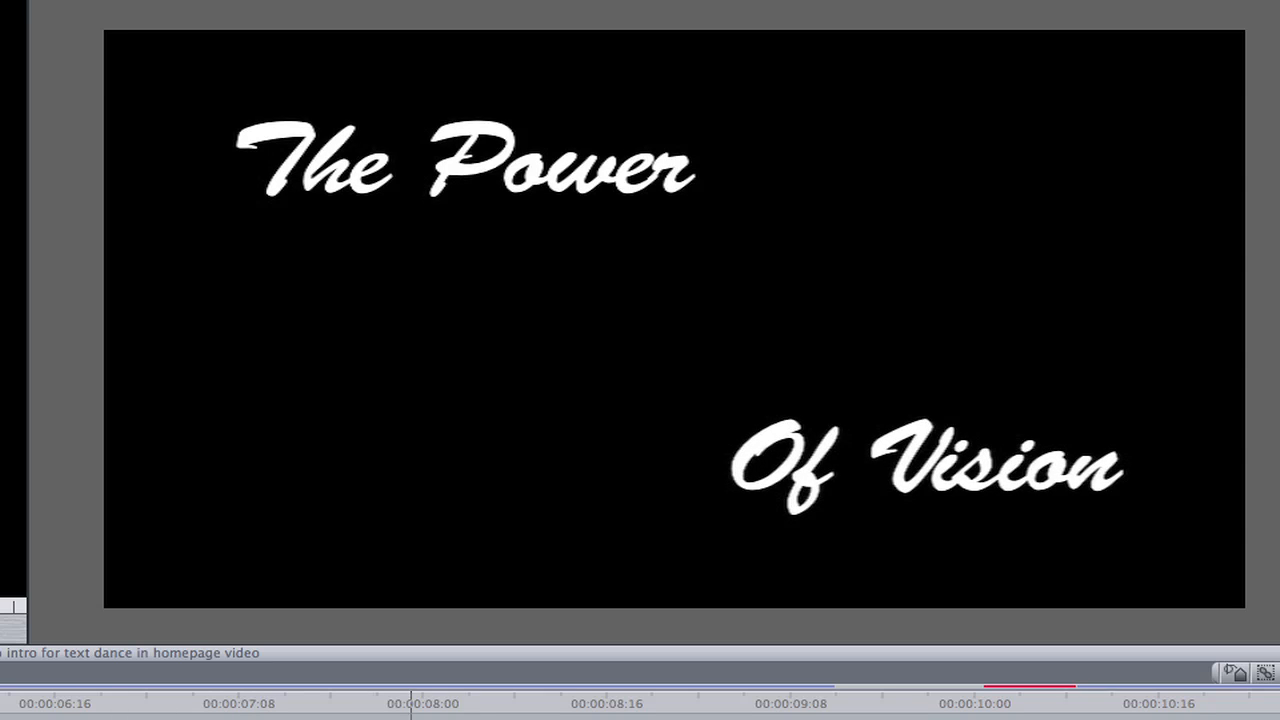
{"action": "key", "text": "space"}
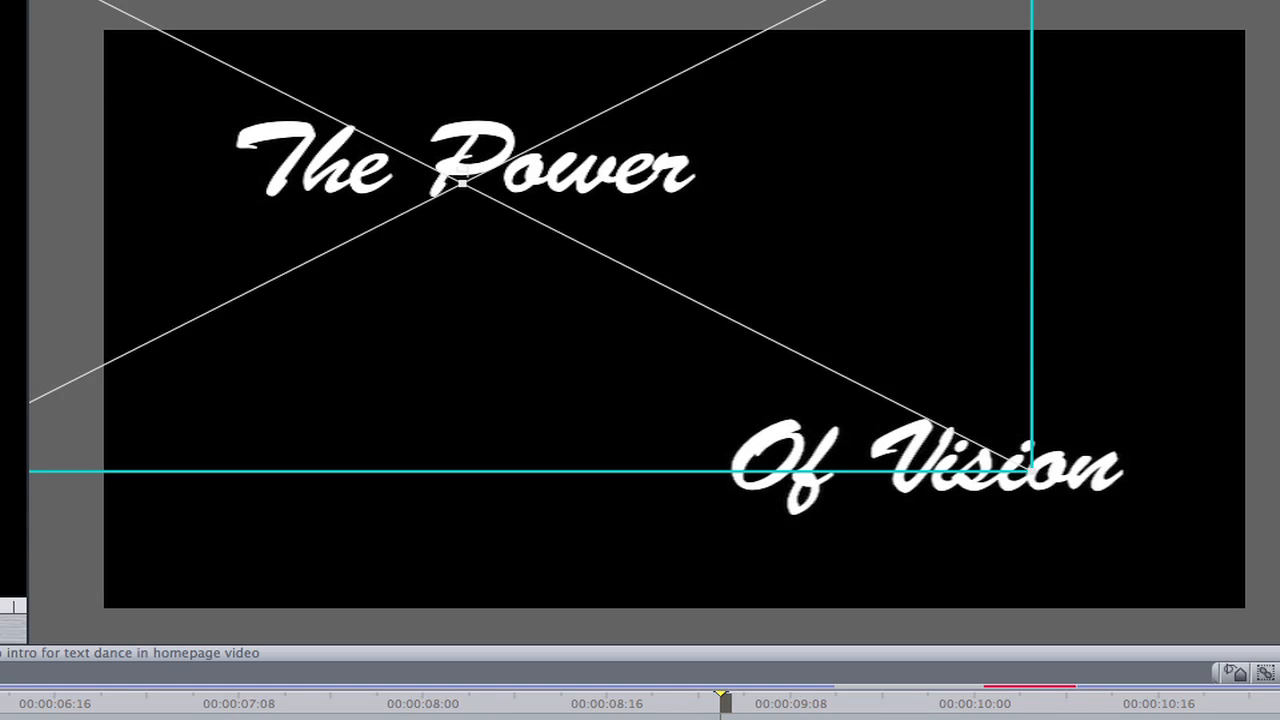
{"action": "key", "text": "space"}
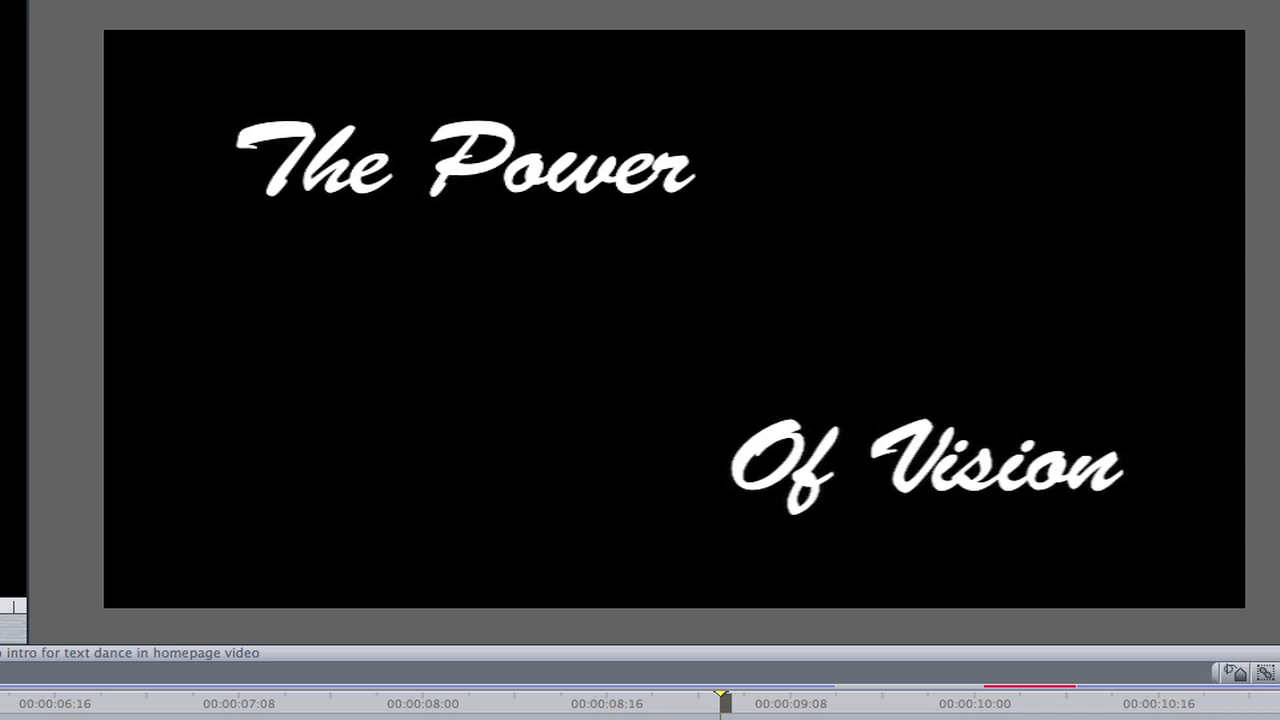
Turn the visibility of video tracks V3 and V2 back on so the footage shows behind the titles
{"action": "left_click", "coordinate": [4, 262]}
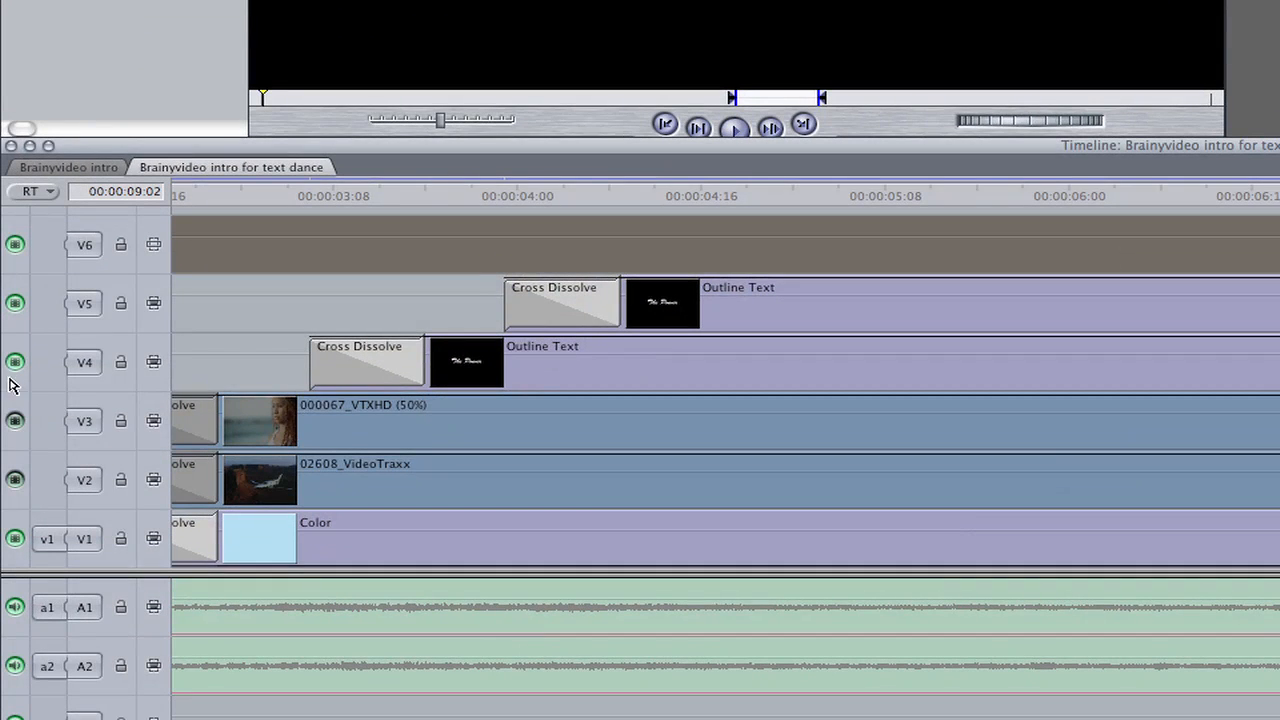
{"action": "left_click", "coordinate": [15, 421]}
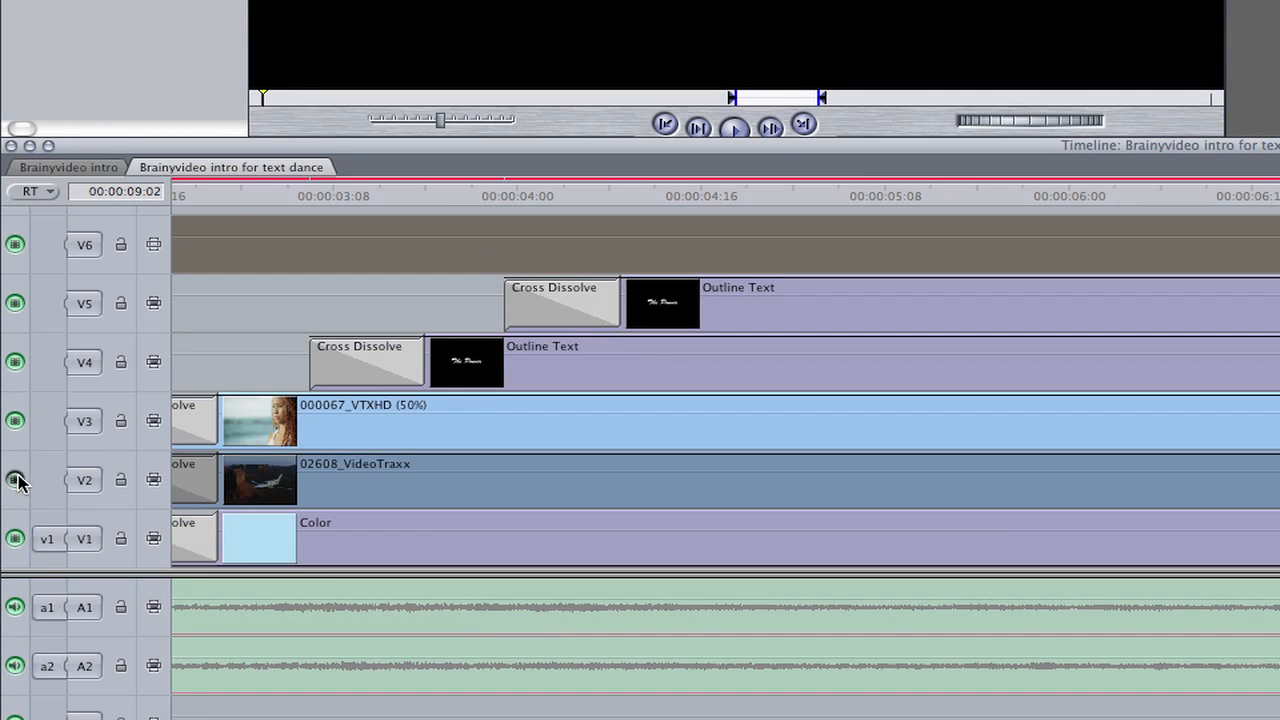
{"action": "left_click", "coordinate": [16, 480]}
{"action": "key", "text": "Return"}
{"action": "left_click", "coordinate": [1011, 427]}
{"action": "double_click", "coordinate": [1010, 427]}
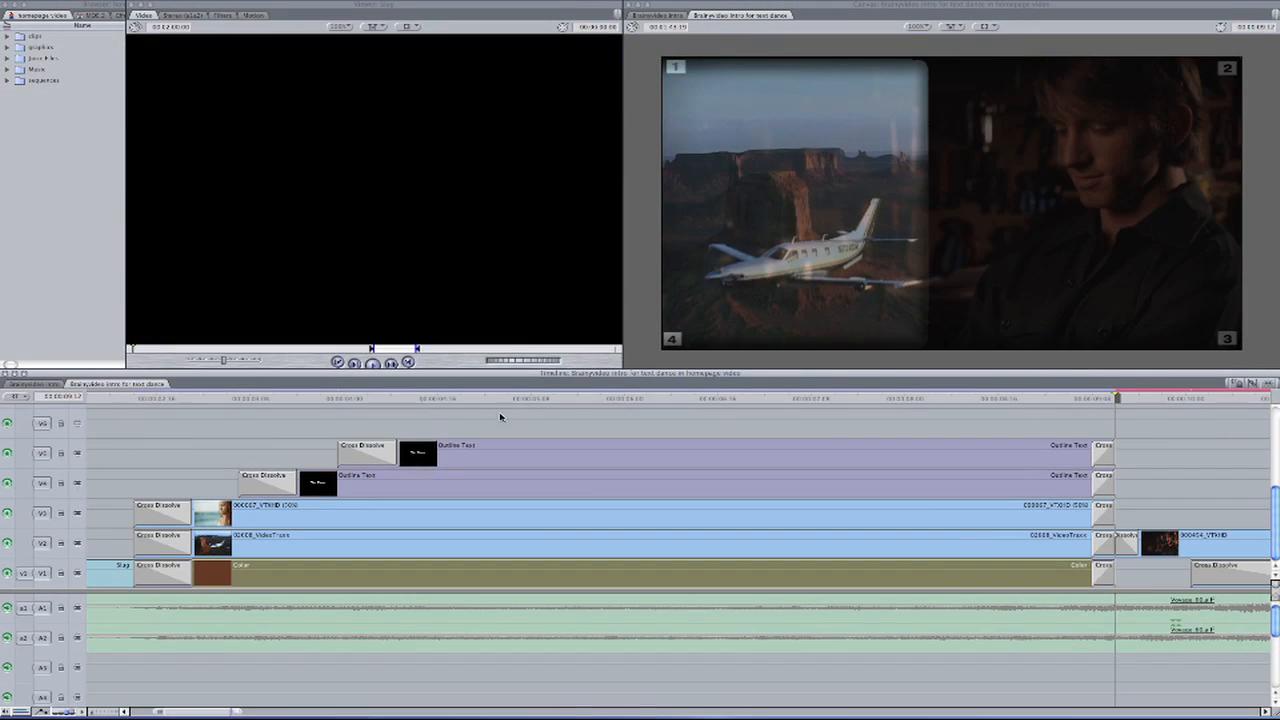
With the playhead at 00:00:05:09, change the "The Power" title's text color to Cayenne
{"action": "left_click", "coordinate": [538, 399]}
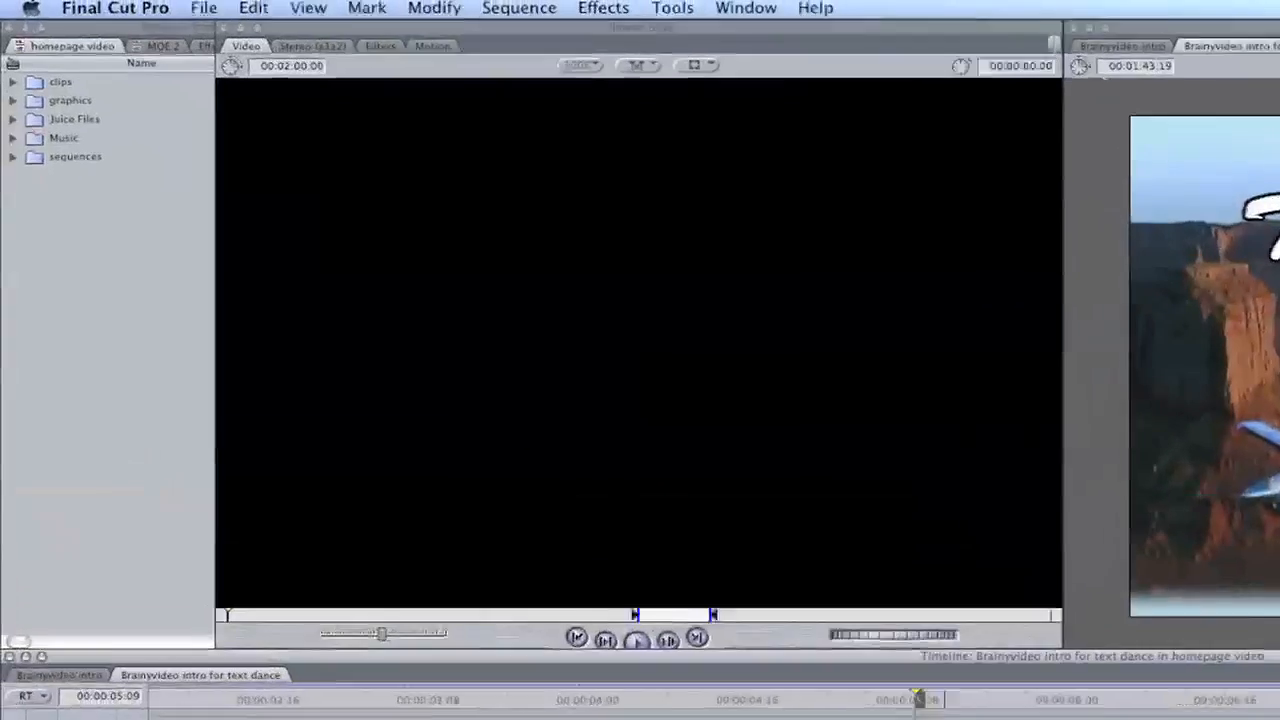
{"action": "double_click", "coordinate": [551, 477]}
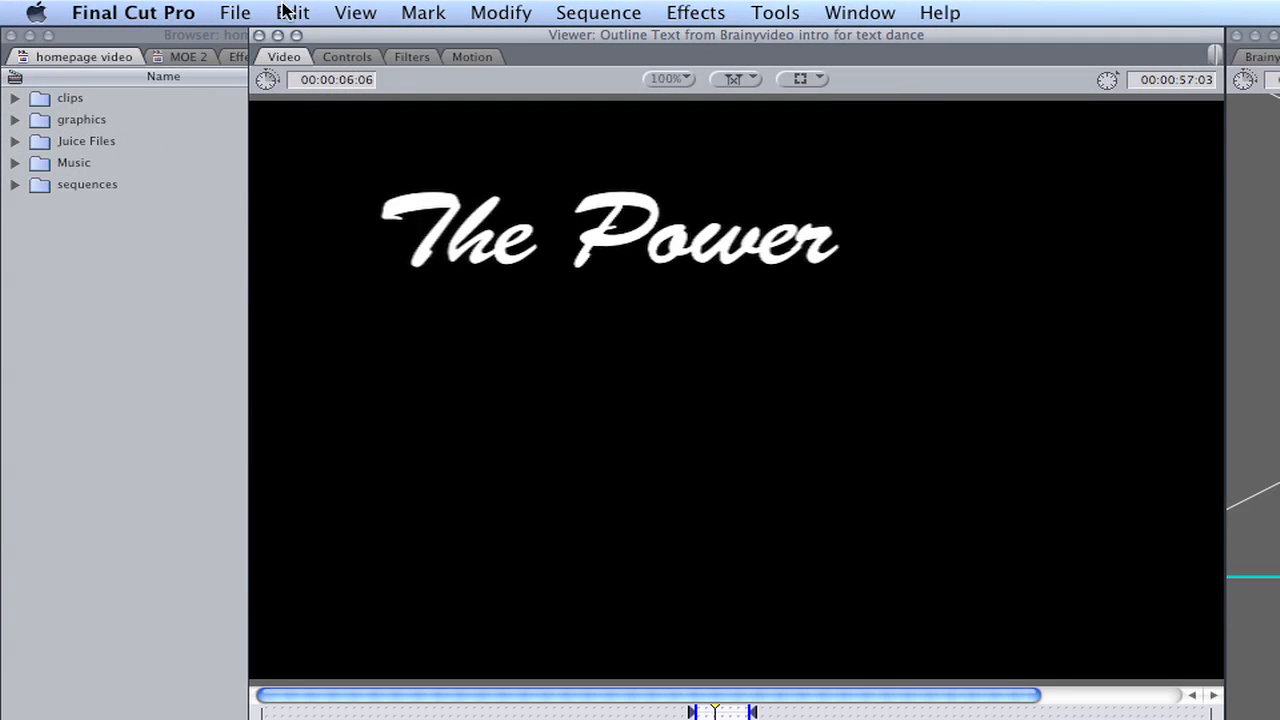
{"action": "left_click", "coordinate": [355, 58]}
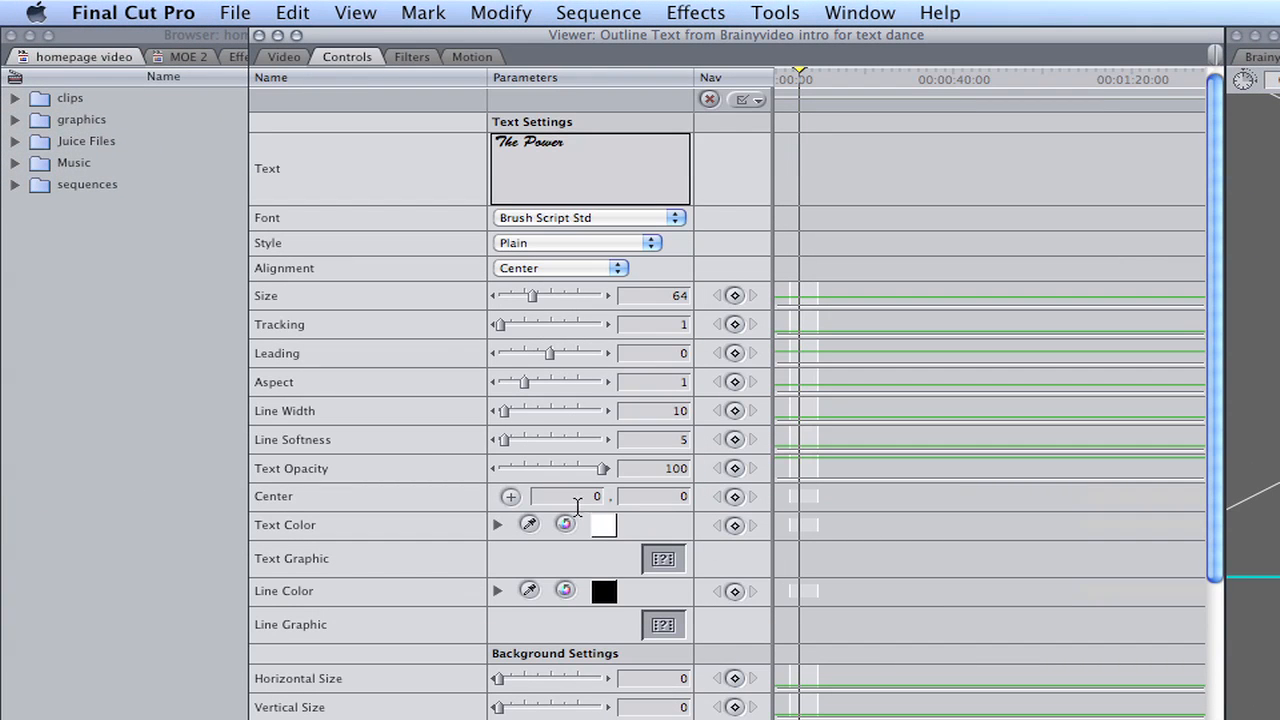
{"action": "left_click", "coordinate": [603, 524]}
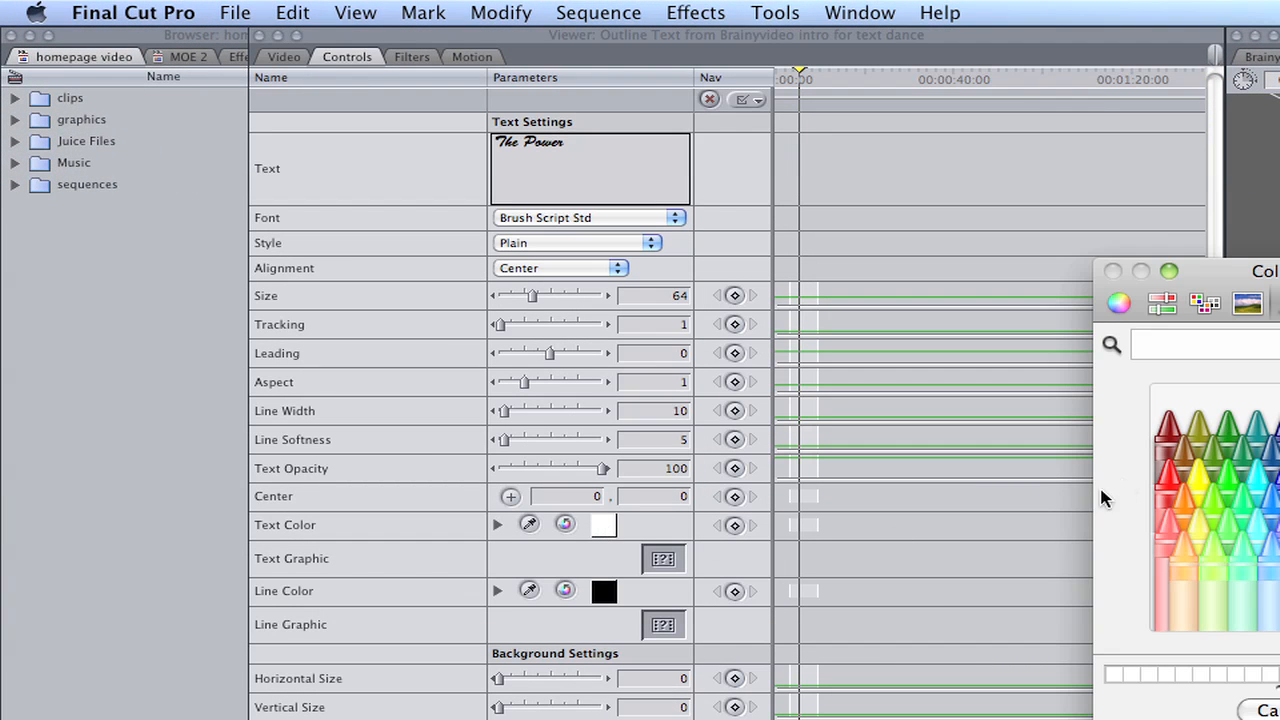
{"action": "left_click", "coordinate": [1168, 430]}
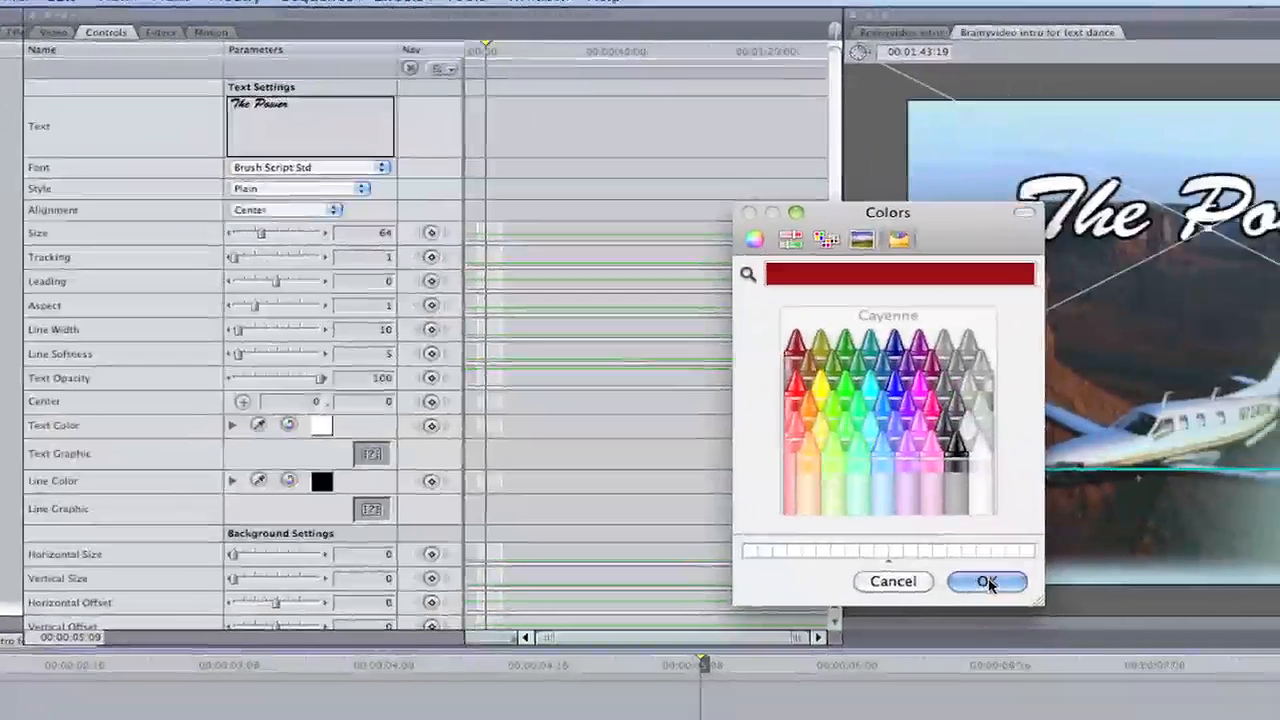
{"action": "left_click", "coordinate": [987, 582]}
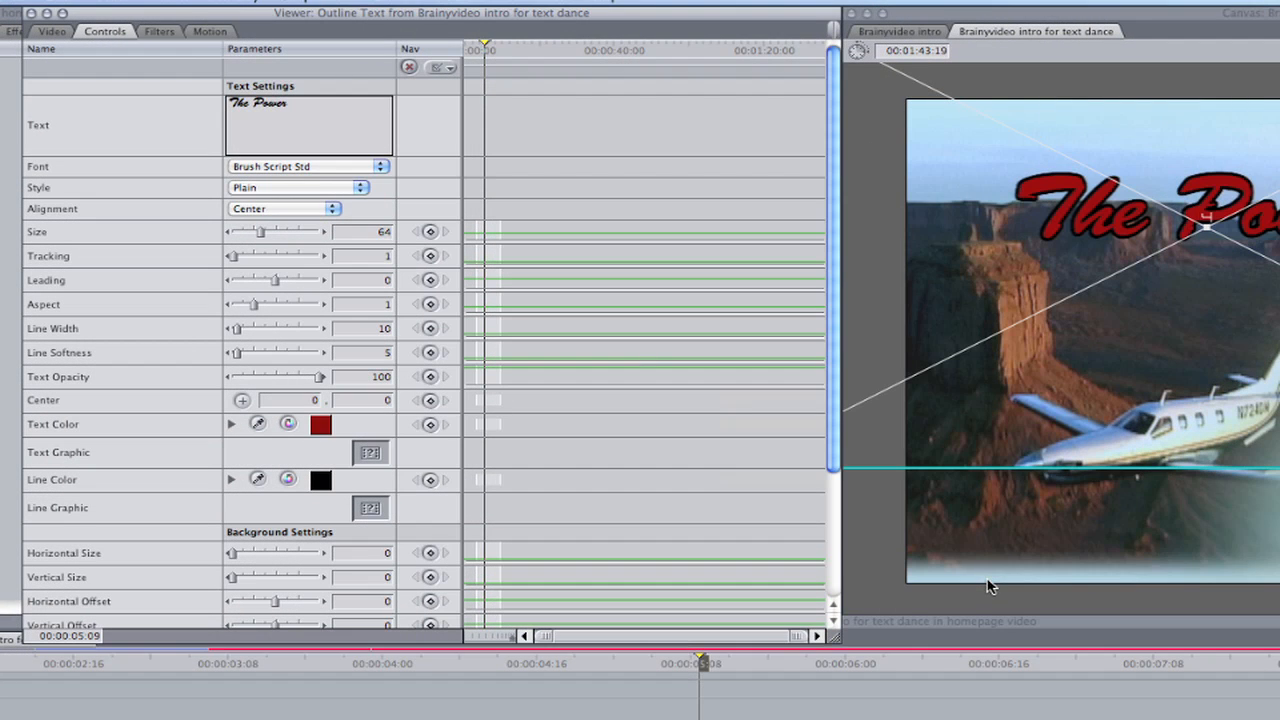
Try a drop shadow on the "The Power" title and scrub forward to check both titles over the footage
{"action": "left_click", "coordinate": [210, 31]}
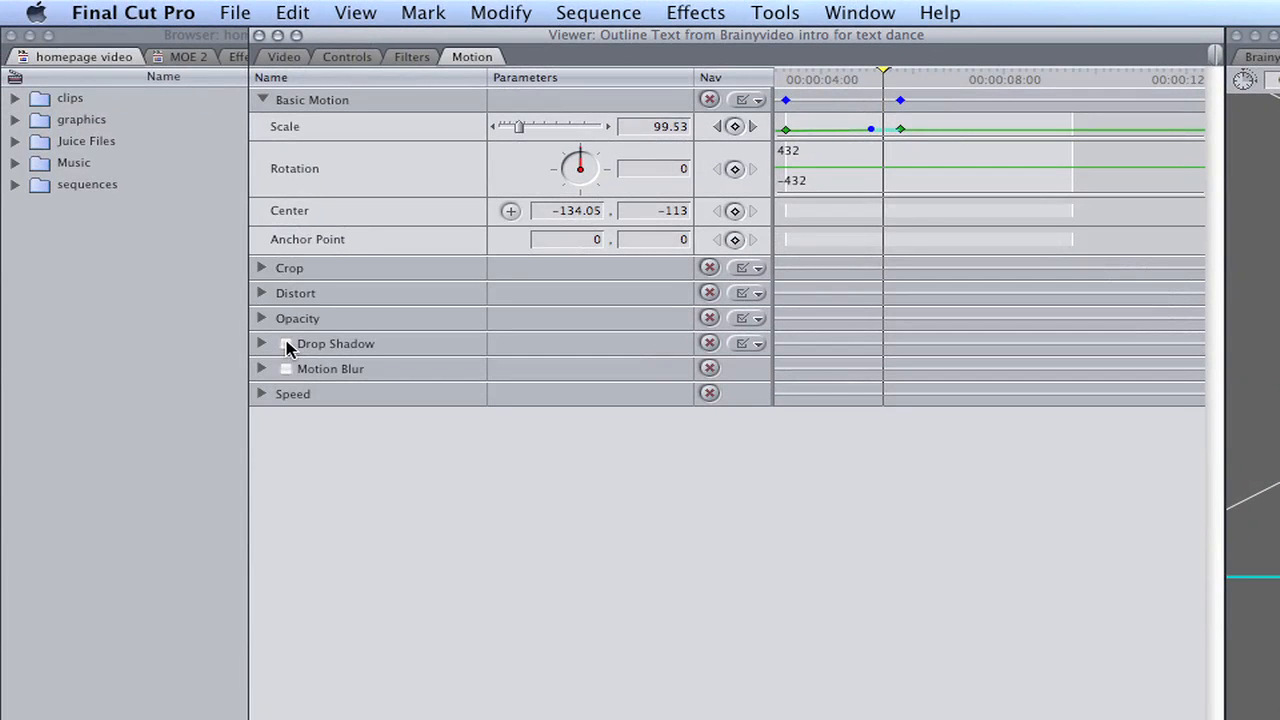
{"action": "left_click", "coordinate": [243, 330]}
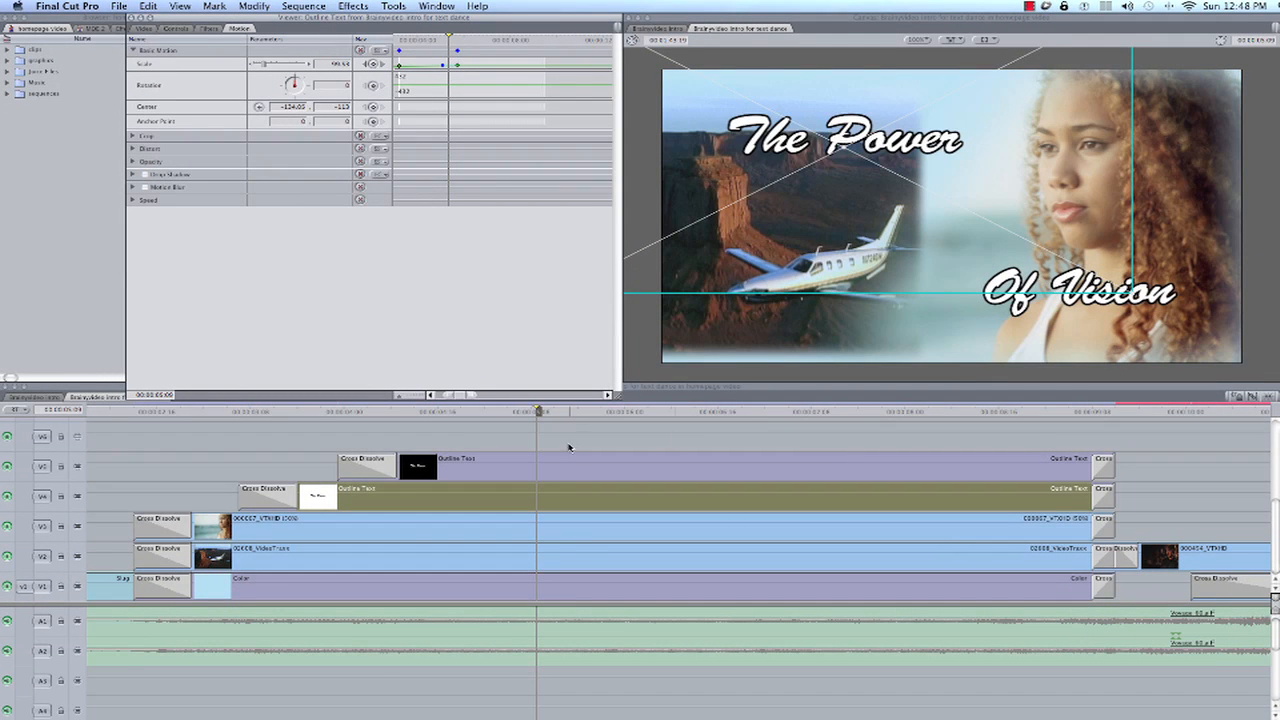
{"action": "left_click_drag", "start_coordinate": [538, 413], "coordinate": [651, 416]}
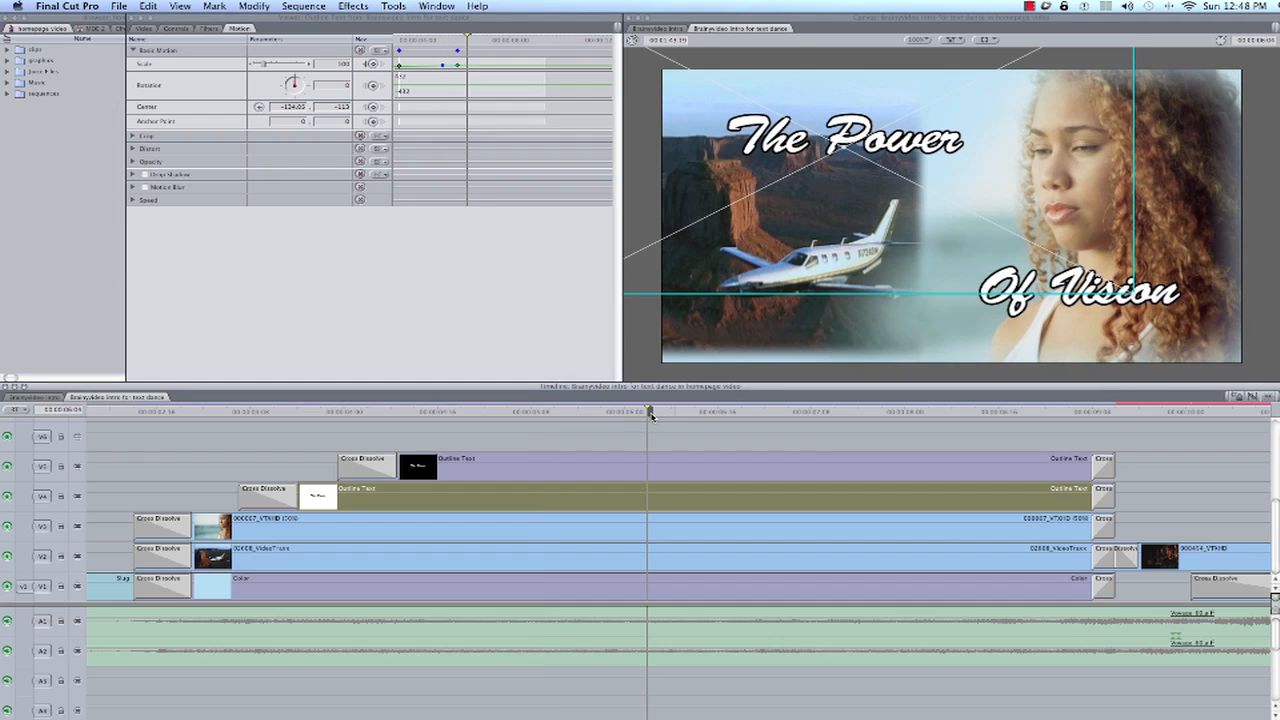
{"action": "left_click", "coordinate": [645, 440]}
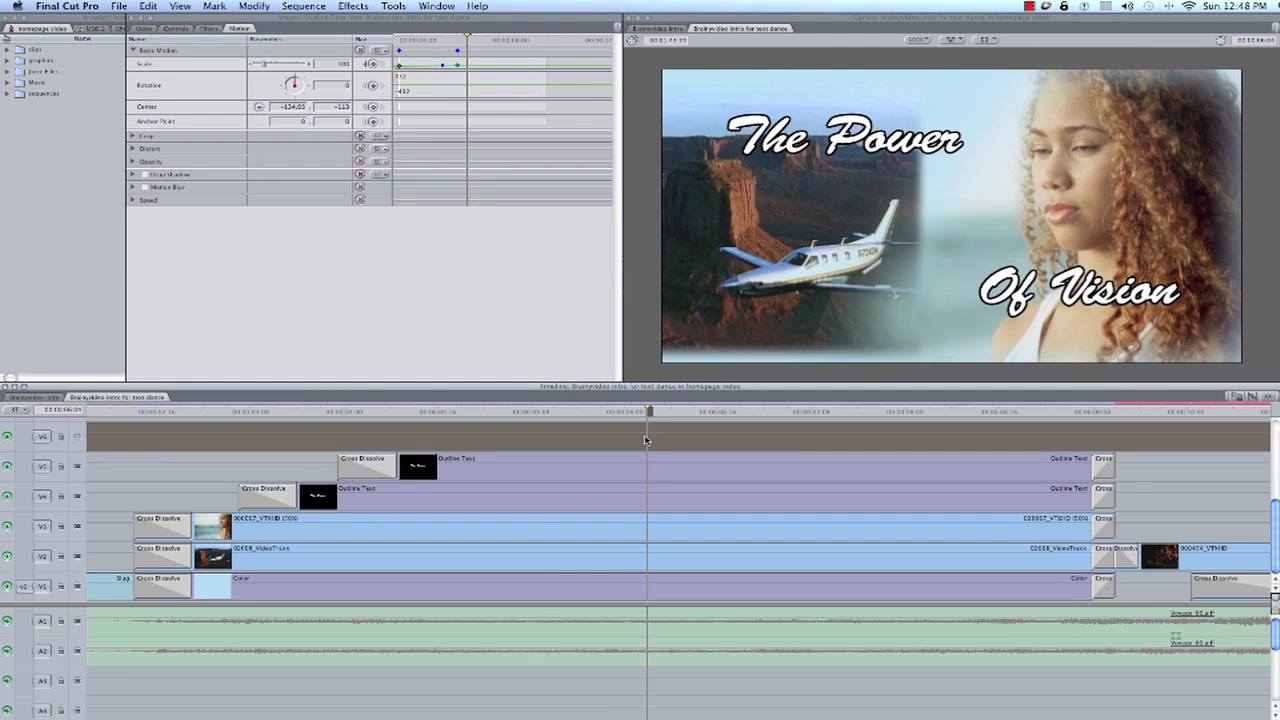